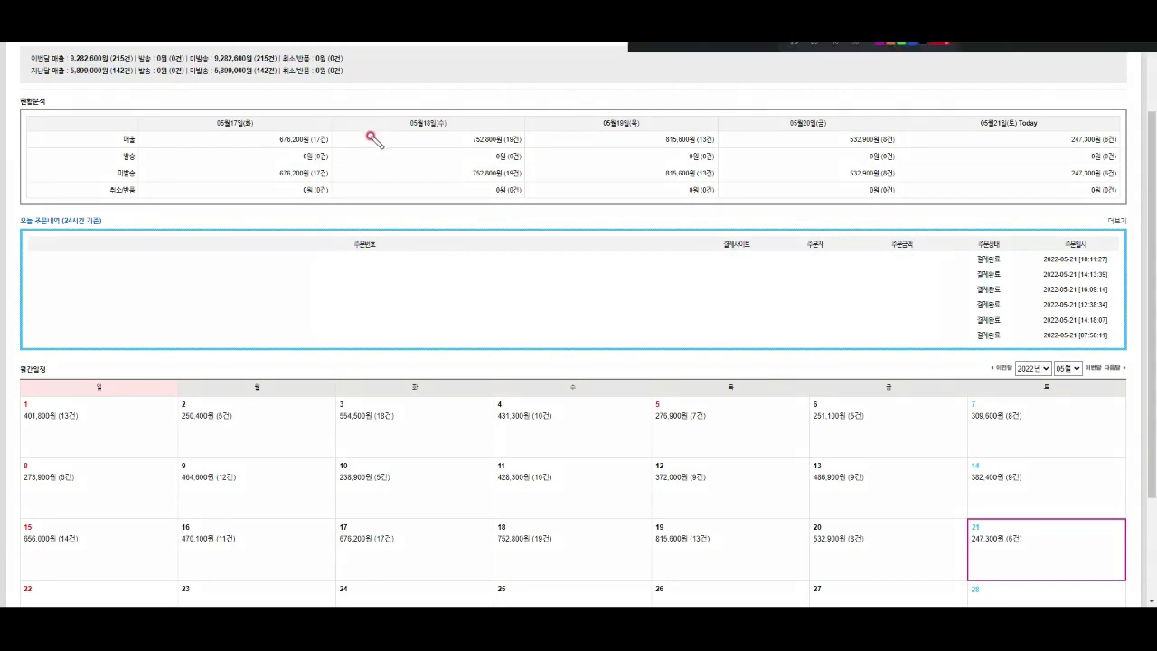
left_click_drag(212, 71, 277, 71)
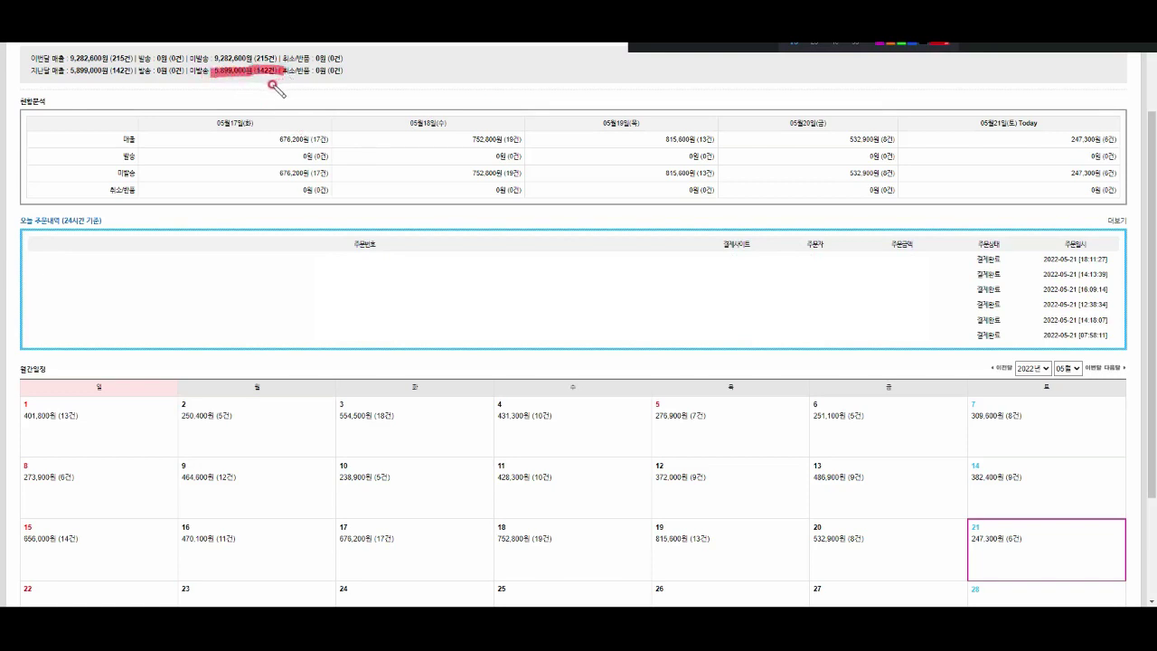
left_click_drag(213, 58, 277, 57)
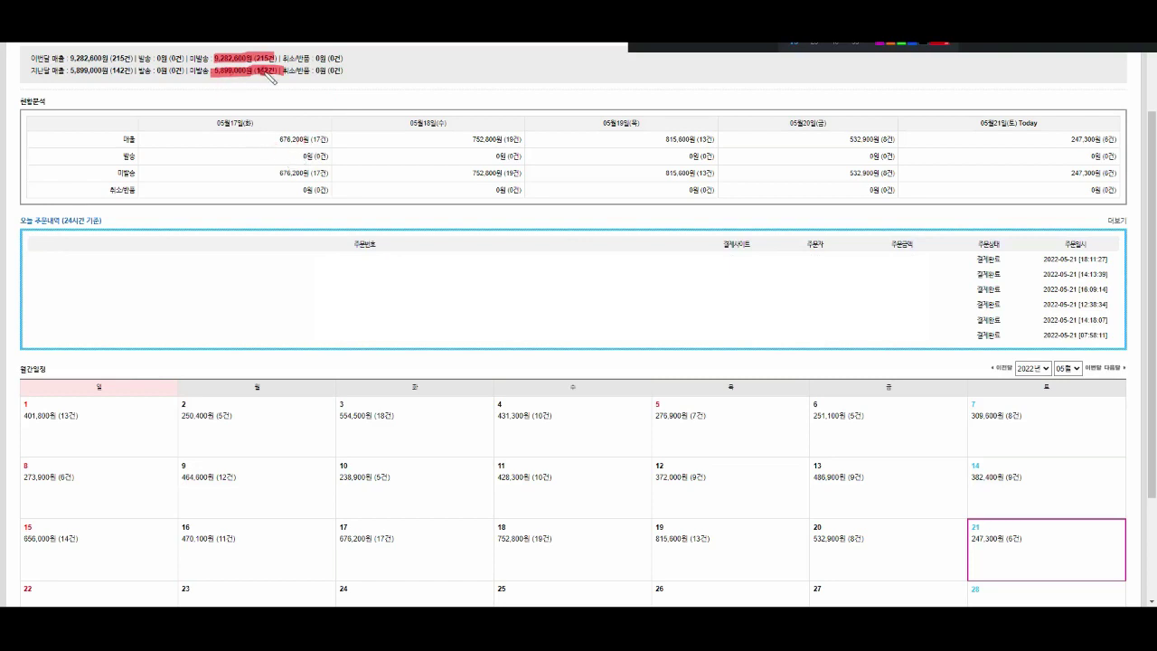
mouse_move(288, 54)
left_mouse_down()
mouse_move(308, 72)
mouse_move(336, 42)
left_mouse_up()
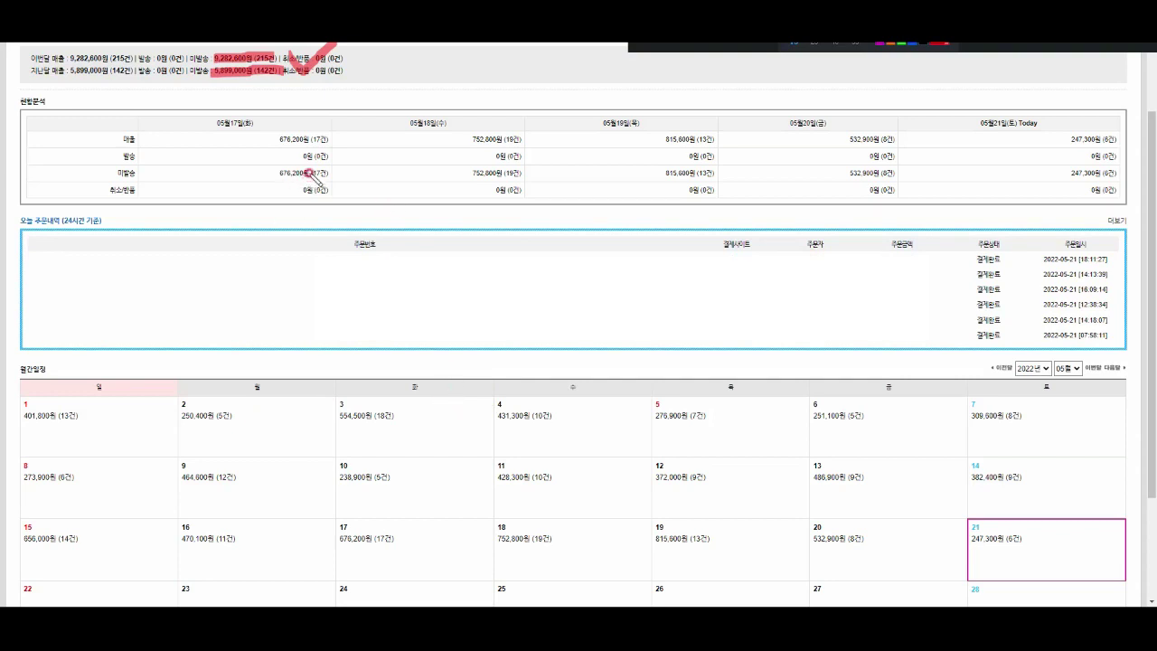
left_click_drag(321, 161, 292, 259)
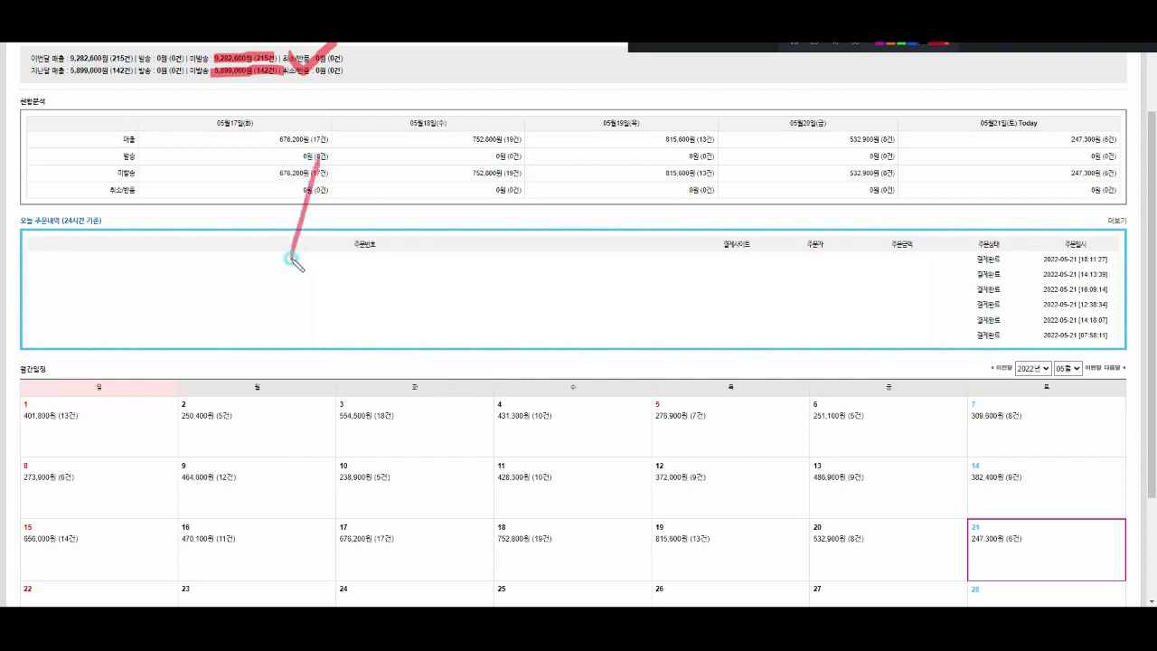
mouse_move(352, 222)
left_mouse_down()
mouse_move(377, 203)
mouse_move(434, 228)
left_mouse_up()
mouse_move(459, 188)
left_mouse_down()
mouse_move(529, 249)
mouse_move(556, 252)
left_mouse_up()
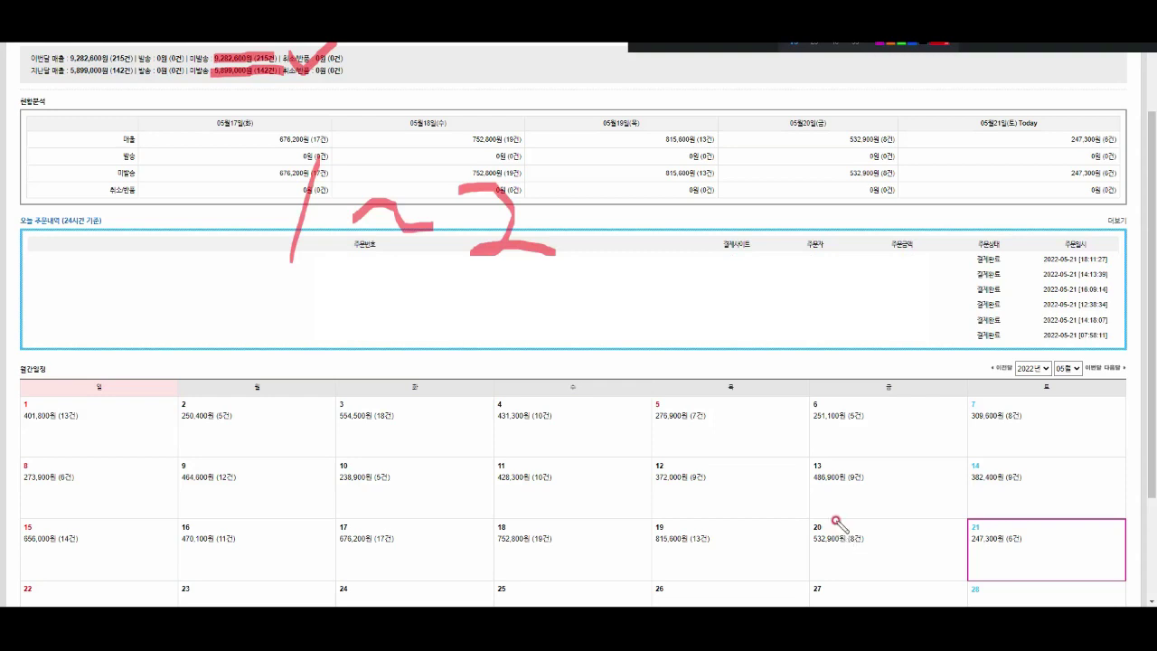
mouse_move(954, 521)
left_mouse_down()
mouse_move(834, 522)
mouse_move(347, 342)
left_mouse_up()
mouse_move(366, 255)
left_mouse_down()
mouse_move(701, 190)
mouse_move(734, 474)
left_mouse_up()
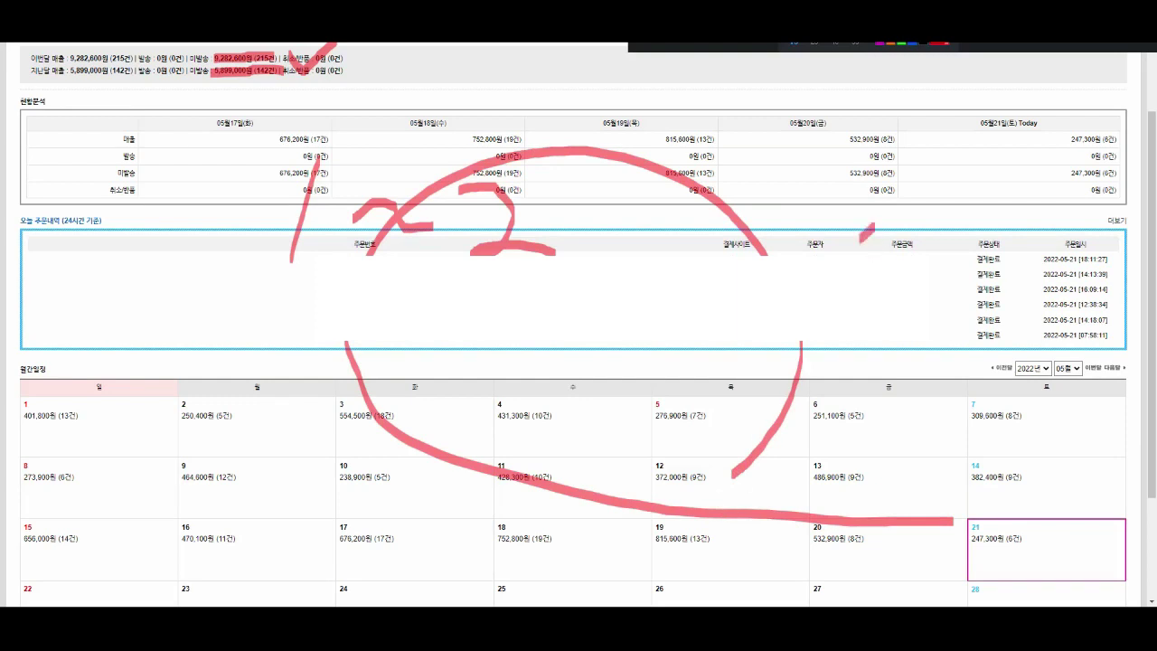
left_click_drag(875, 224, 679, 409)
left_click_drag(726, 185, 847, 354)
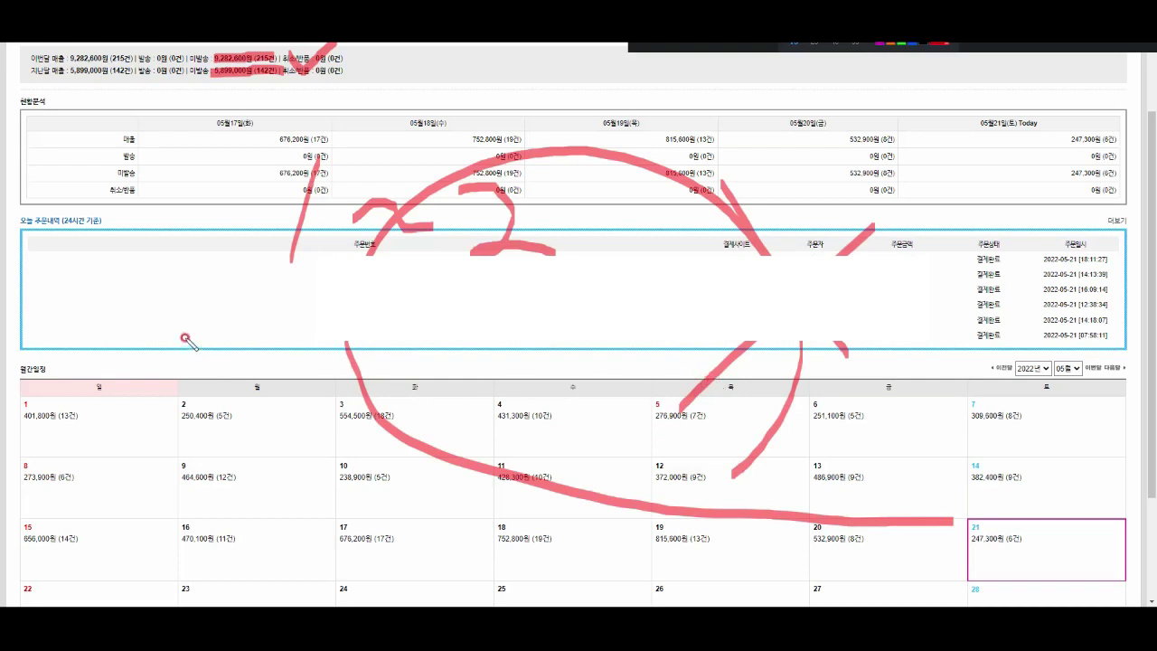
mouse_move(196, 302)
left_mouse_down()
mouse_move(263, 391)
mouse_move(315, 310)
left_mouse_up()
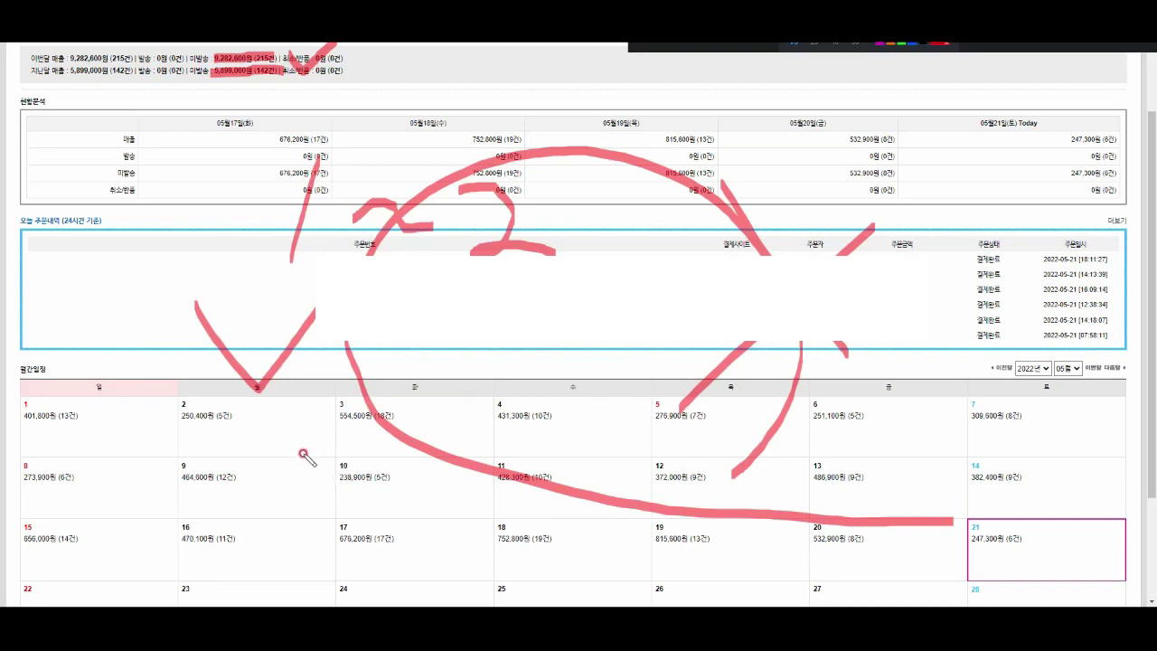
mouse_move(375, 486)
left_mouse_down()
mouse_move(150, 457)
mouse_move(465, 240)
mouse_move(380, 524)
left_mouse_up()
left_click(380, 524)
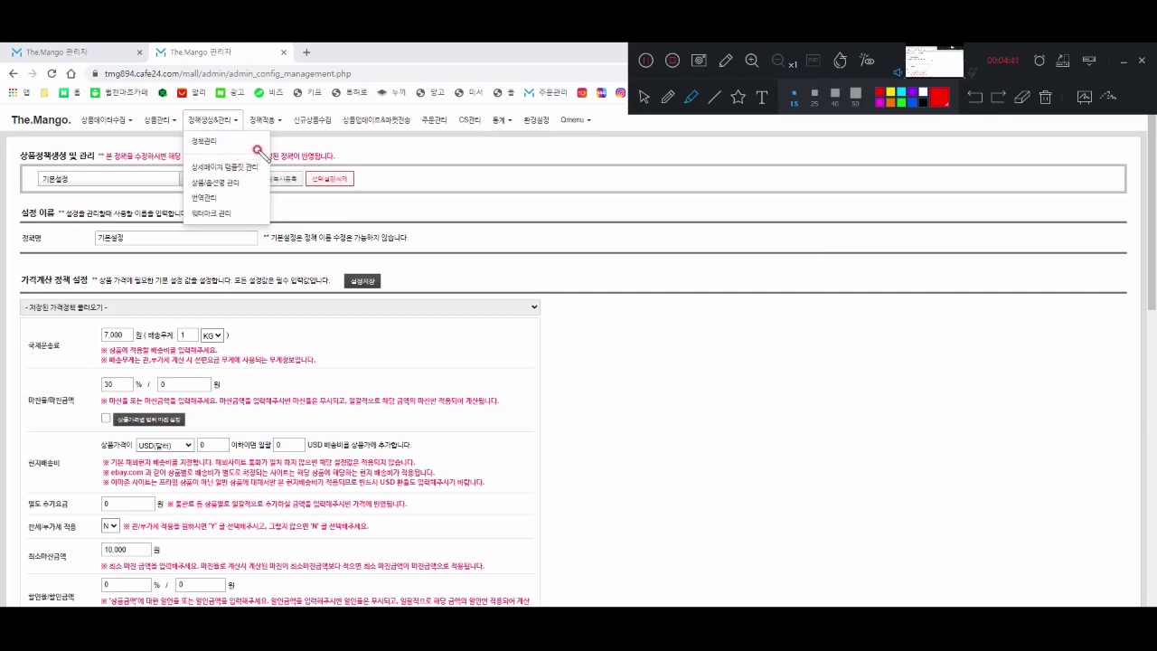
mouse_move(260, 151)
left_mouse_down()
mouse_move(186, 129)
mouse_move(248, 156)
left_mouse_up()
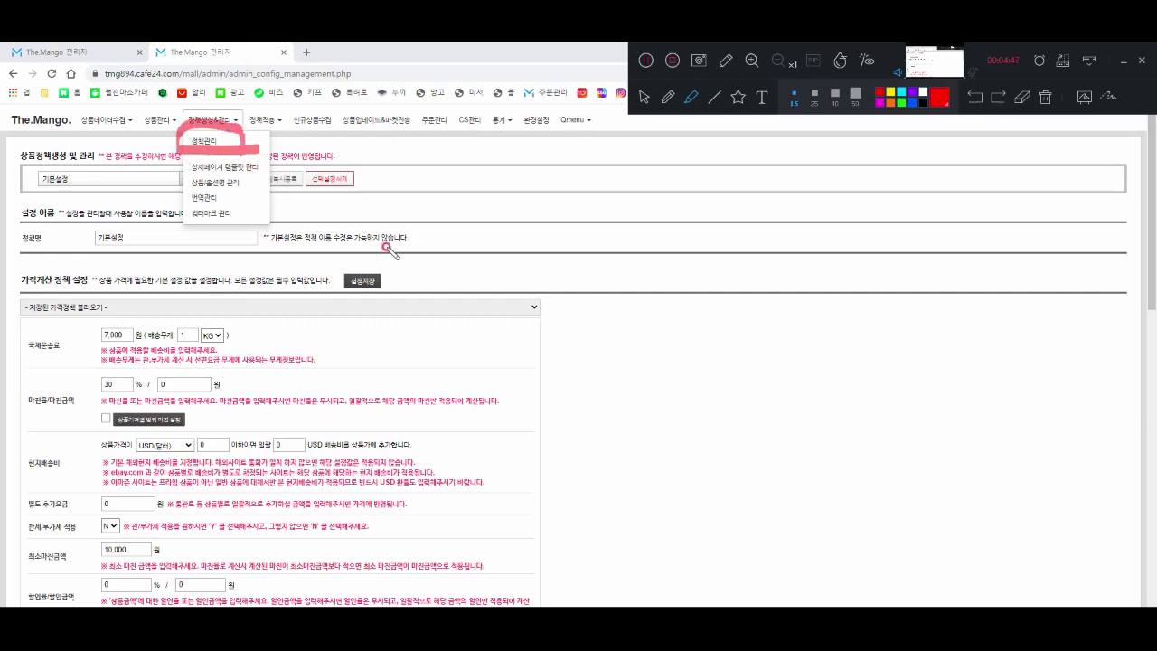
mouse_move(399, 163)
left_mouse_down()
mouse_move(417, 200)
mouse_move(469, 154)
left_mouse_up()
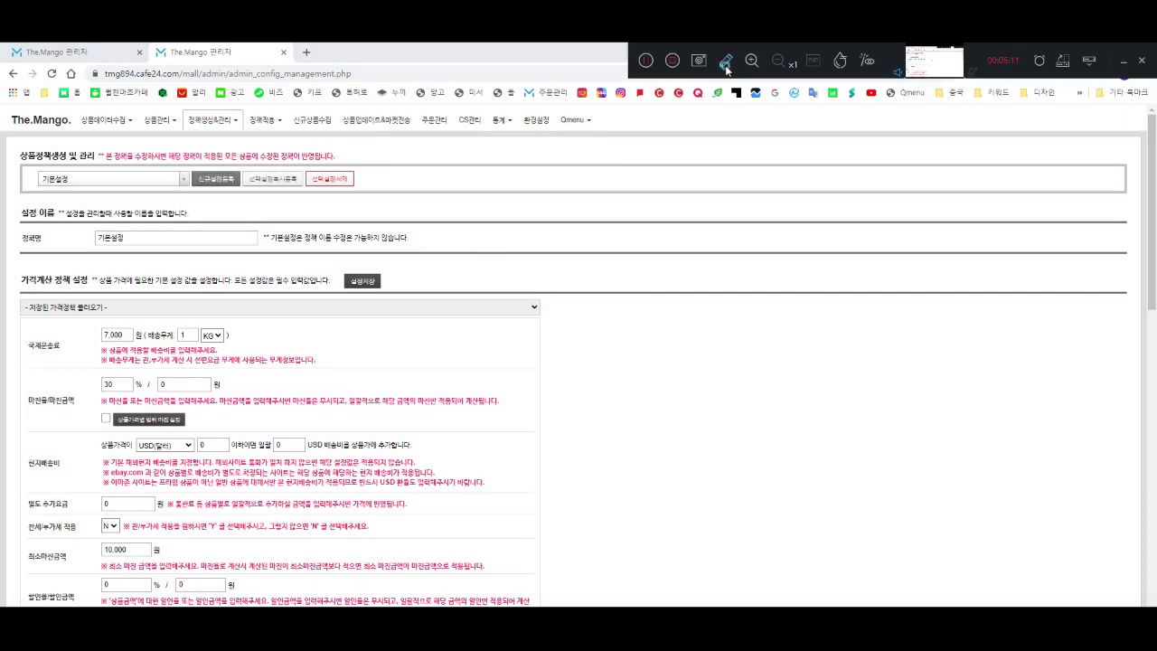
left_click(726, 64)
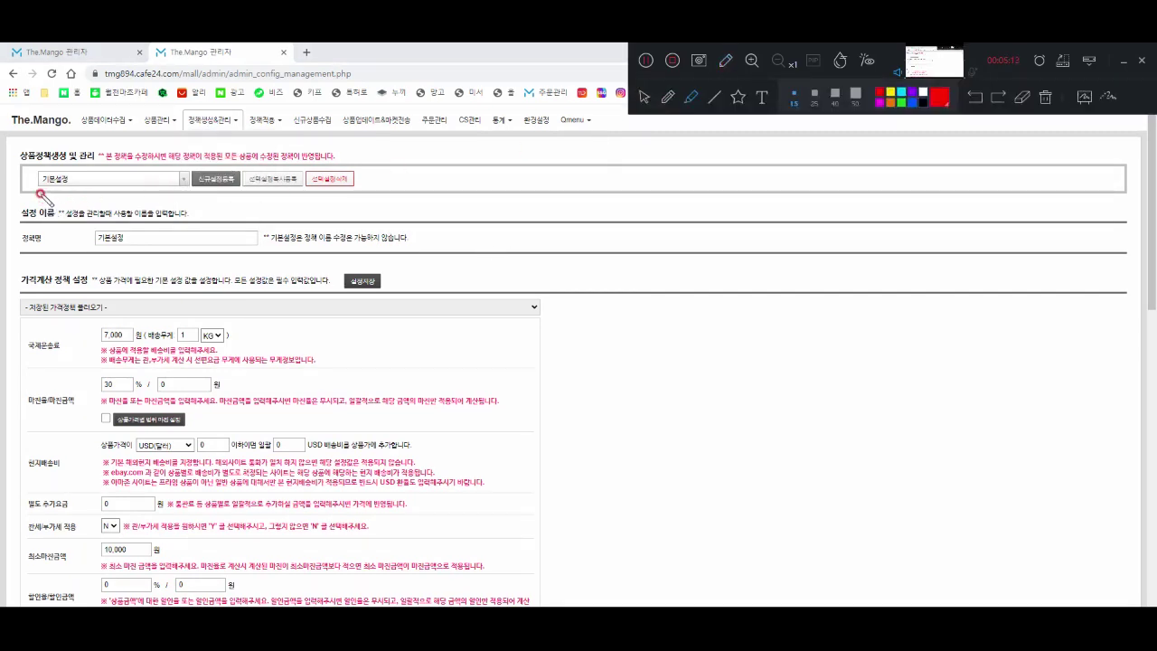
left_click_drag(41, 193, 134, 189)
mouse_move(94, 244)
left_mouse_down()
mouse_move(169, 226)
mouse_move(79, 226)
mouse_move(87, 250)
mouse_move(102, 252)
left_mouse_up()
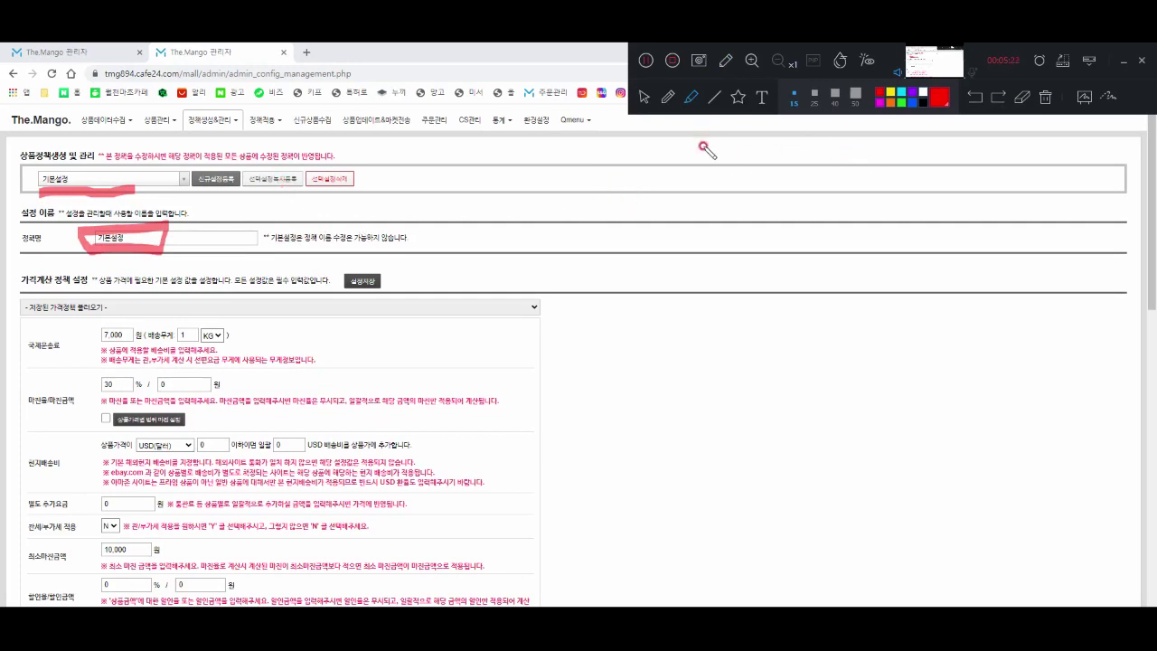
left_click(726, 61)
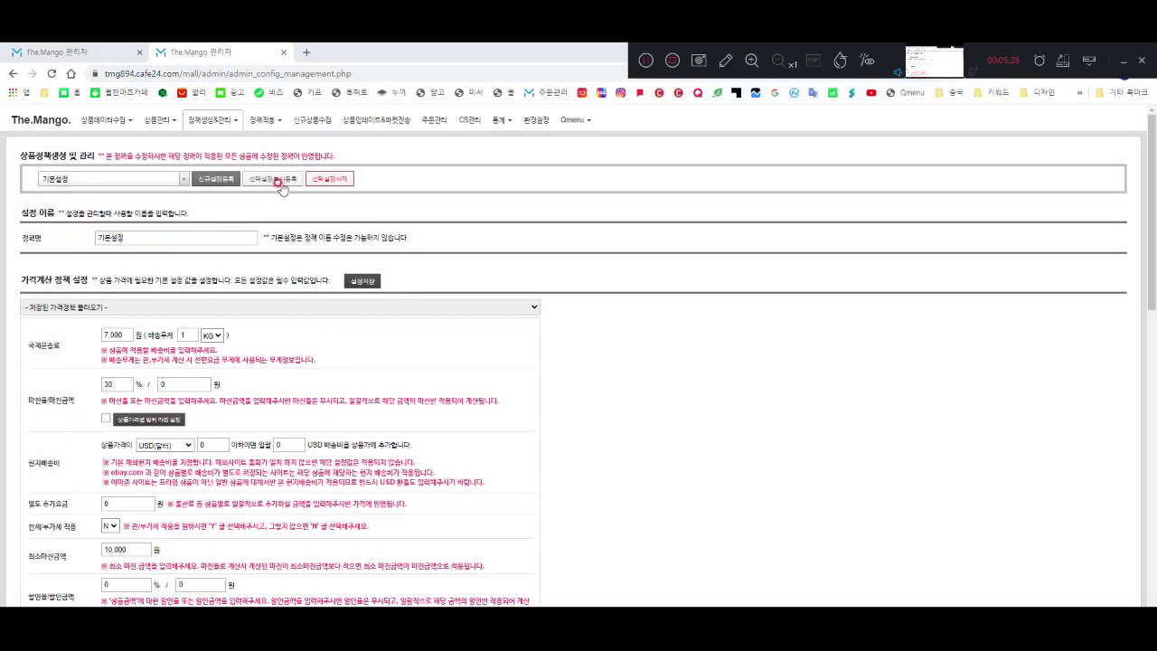
Duplicate the 기본설정 policy and change the copy's policy name to 알리익스프레스.
left_click(281, 180)
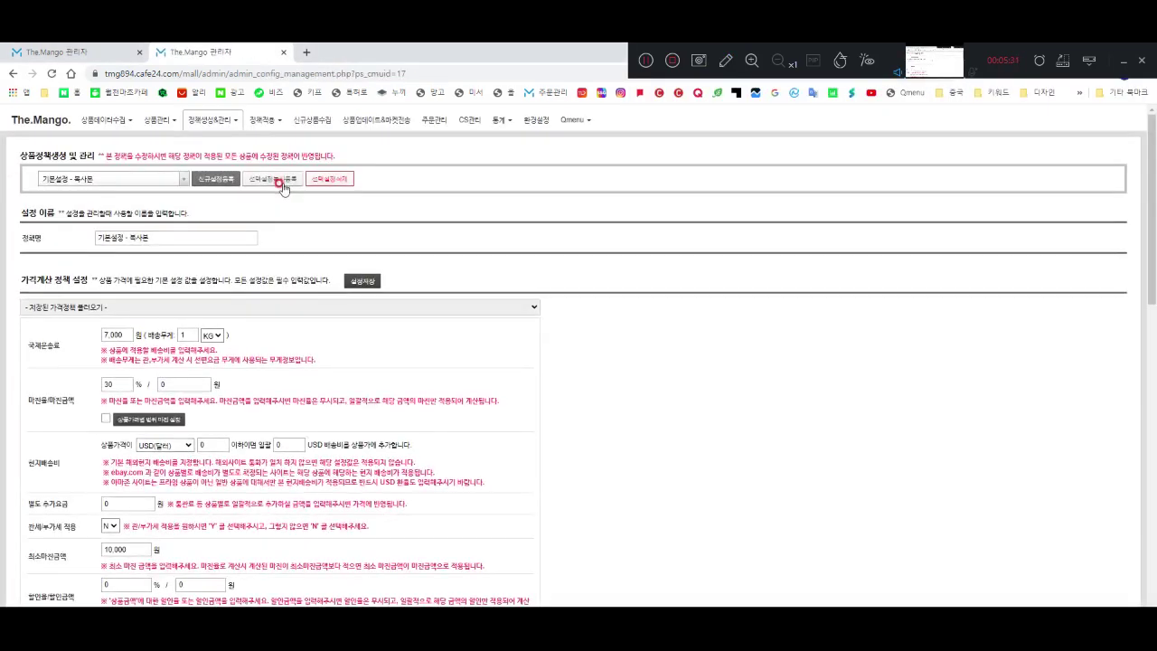
left_click(174, 239)
key("ctrl+a")
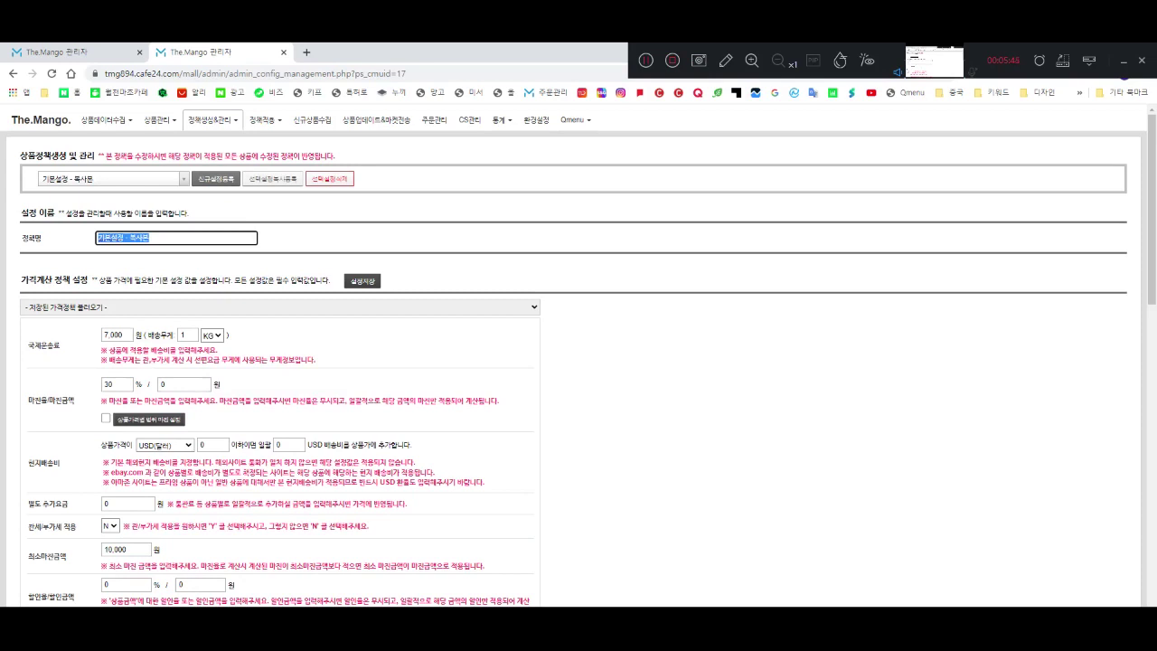
type("알리")
type("익스프")
type("레시")
key("ctrl+plus")
left_click(725, 60)
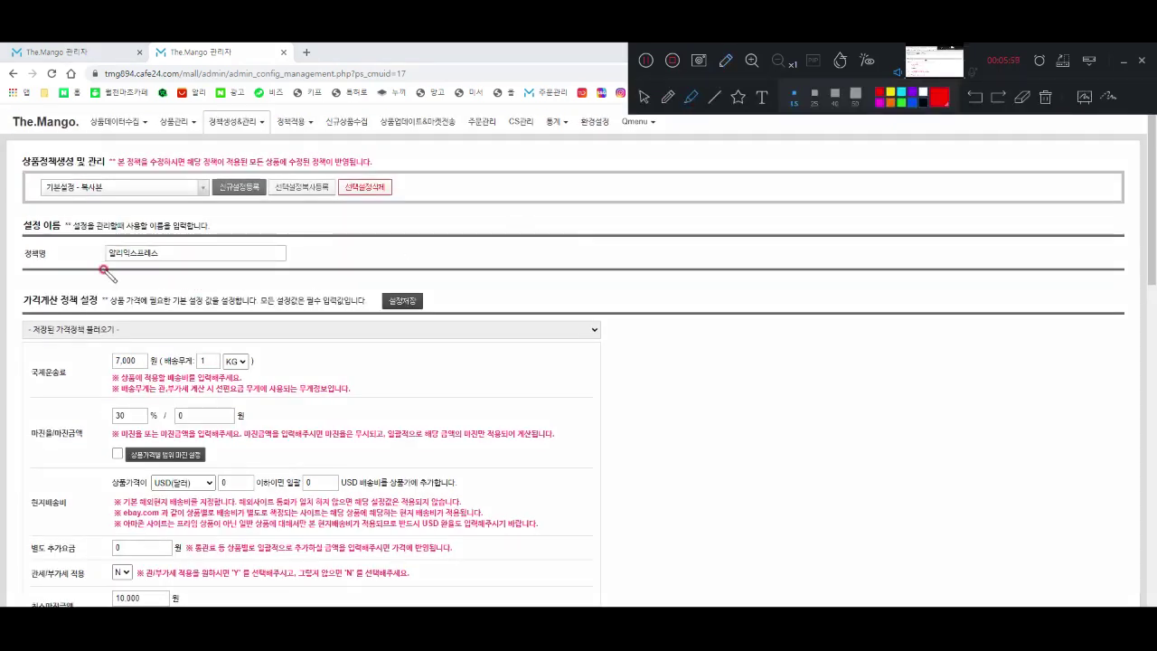
mouse_move(93, 268)
left_mouse_down()
mouse_move(221, 255)
mouse_move(103, 283)
mouse_move(159, 280)
left_mouse_up()
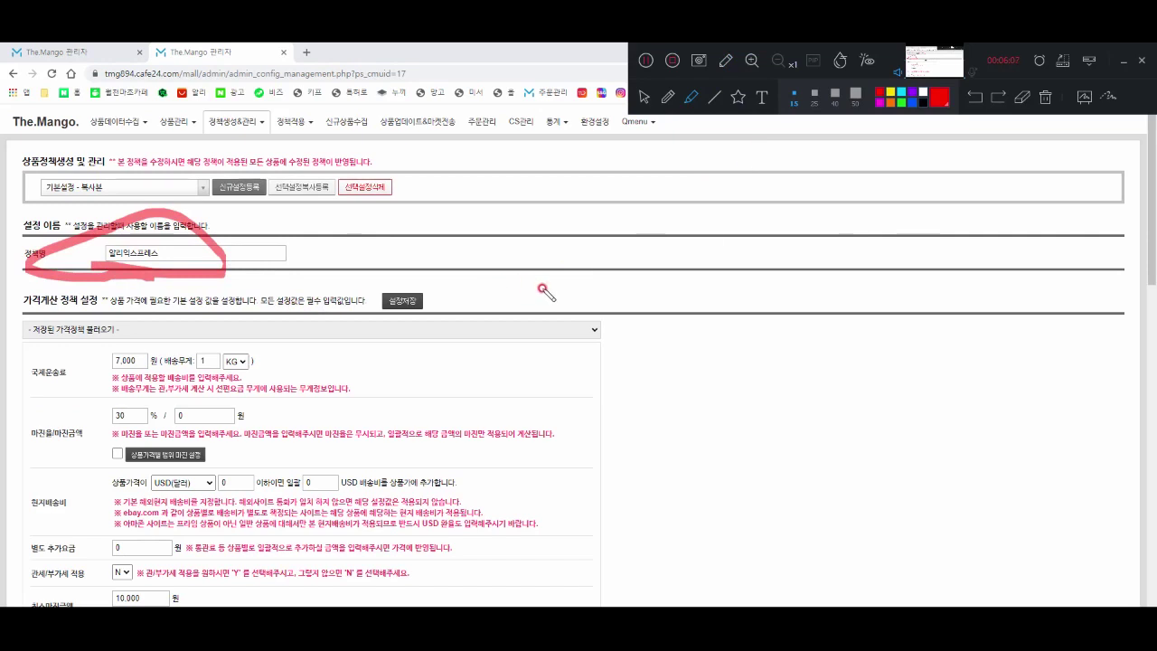
key("F11")
mouse_move(134, 255)
left_mouse_down()
mouse_move(113, 210)
mouse_move(131, 271)
left_mouse_up()
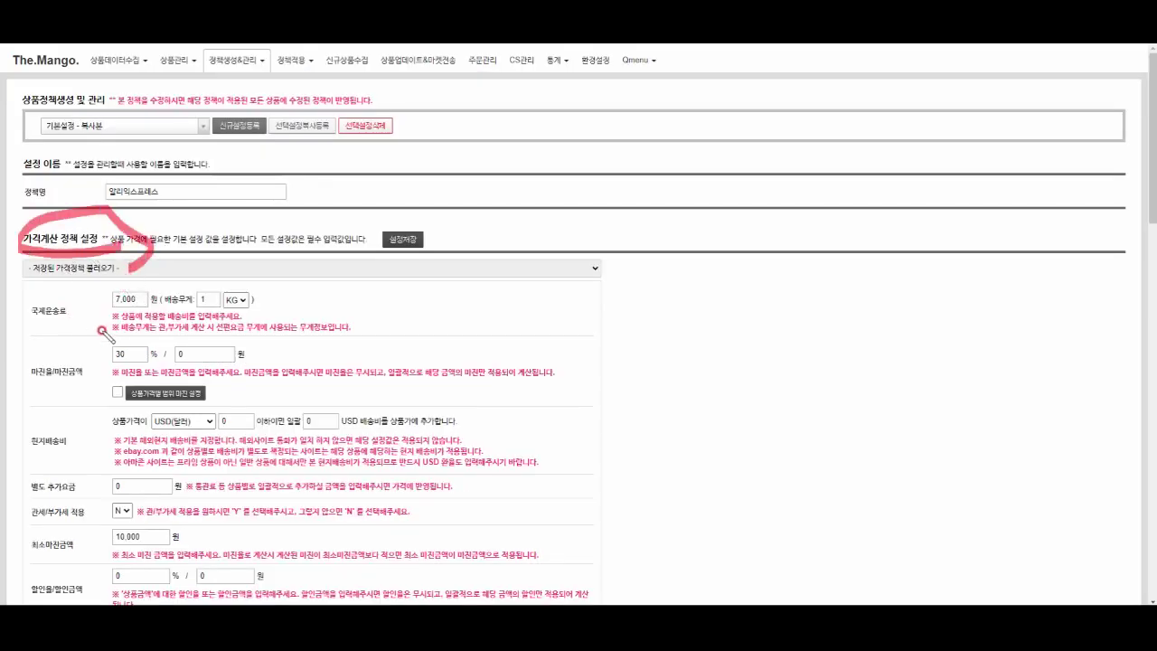
mouse_move(28, 286)
left_mouse_down()
mouse_move(38, 301)
mouse_move(65, 274)
left_mouse_up()
left_click_drag(193, 309, 258, 305)
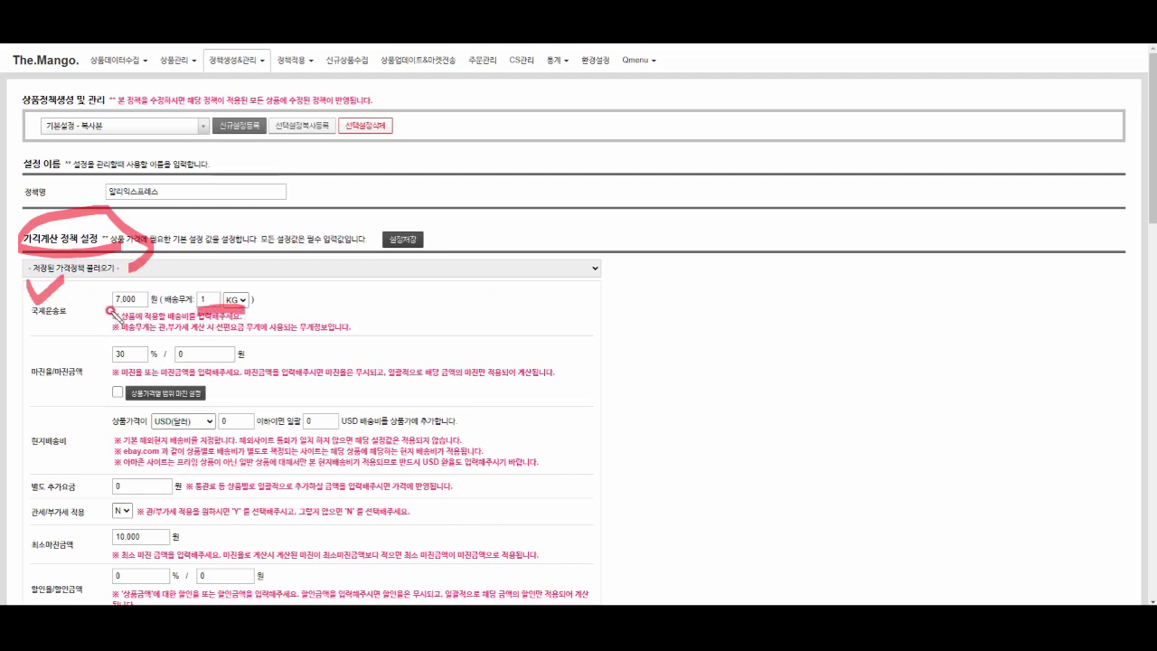
mouse_move(111, 309)
left_mouse_down()
mouse_move(137, 307)
mouse_move(173, 269)
left_mouse_up()
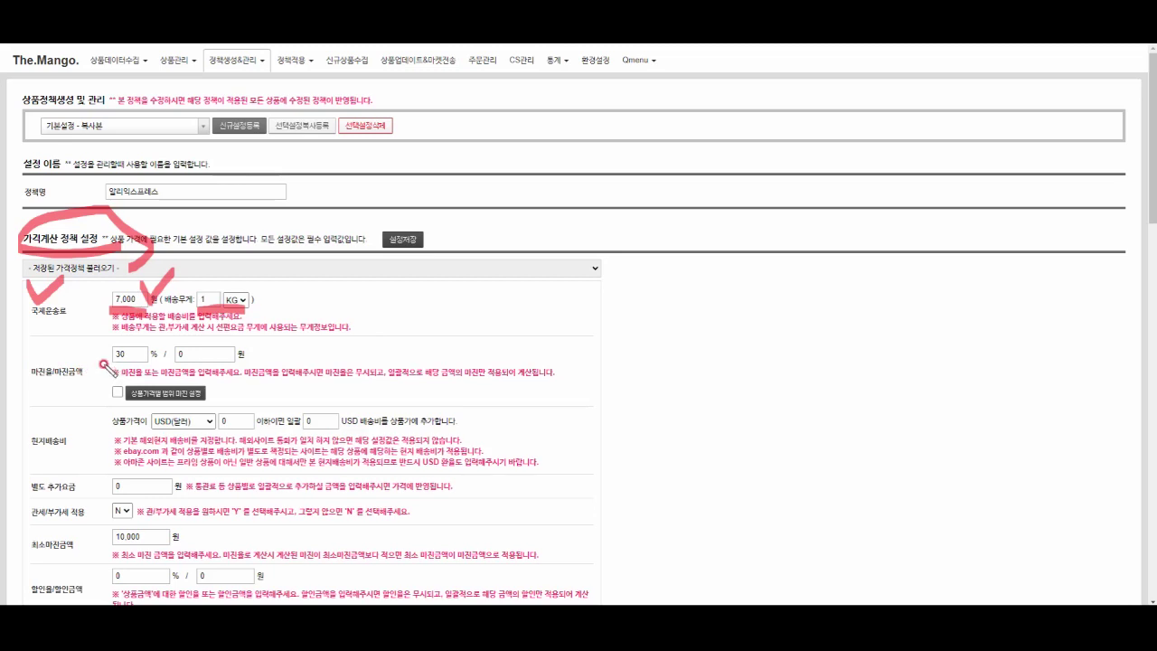
mouse_move(101, 361)
left_mouse_down()
mouse_move(152, 359)
mouse_move(156, 371)
mouse_move(188, 321)
left_mouse_up()
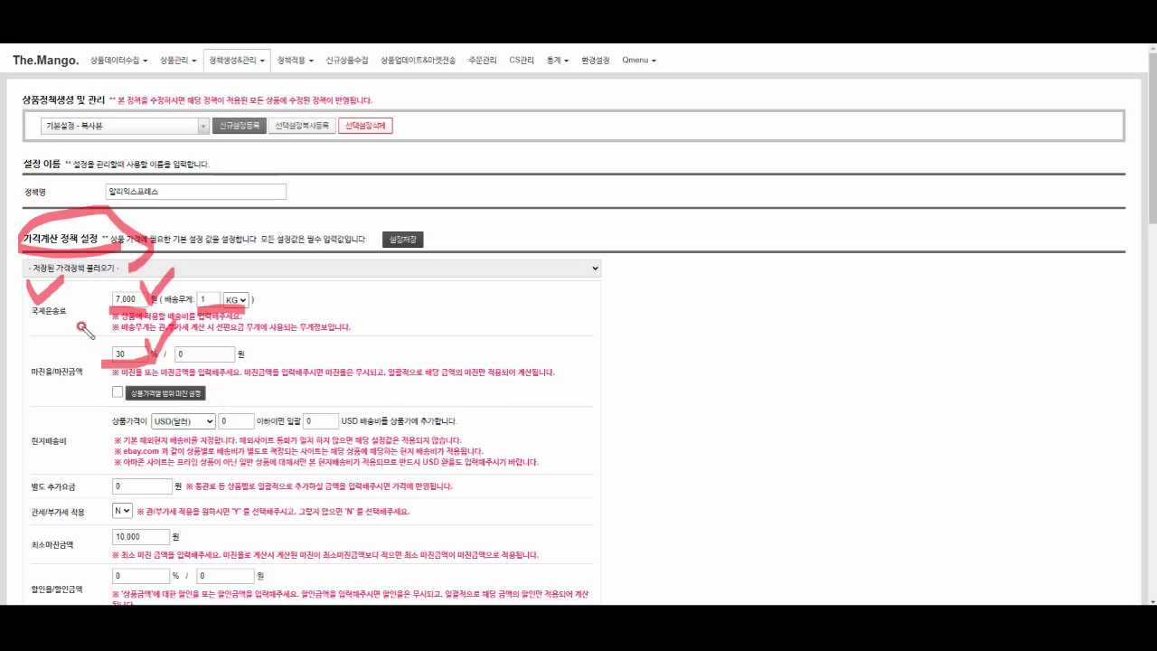
mouse_move(124, 412)
left_mouse_down()
mouse_move(219, 418)
mouse_move(231, 389)
left_mouse_up()
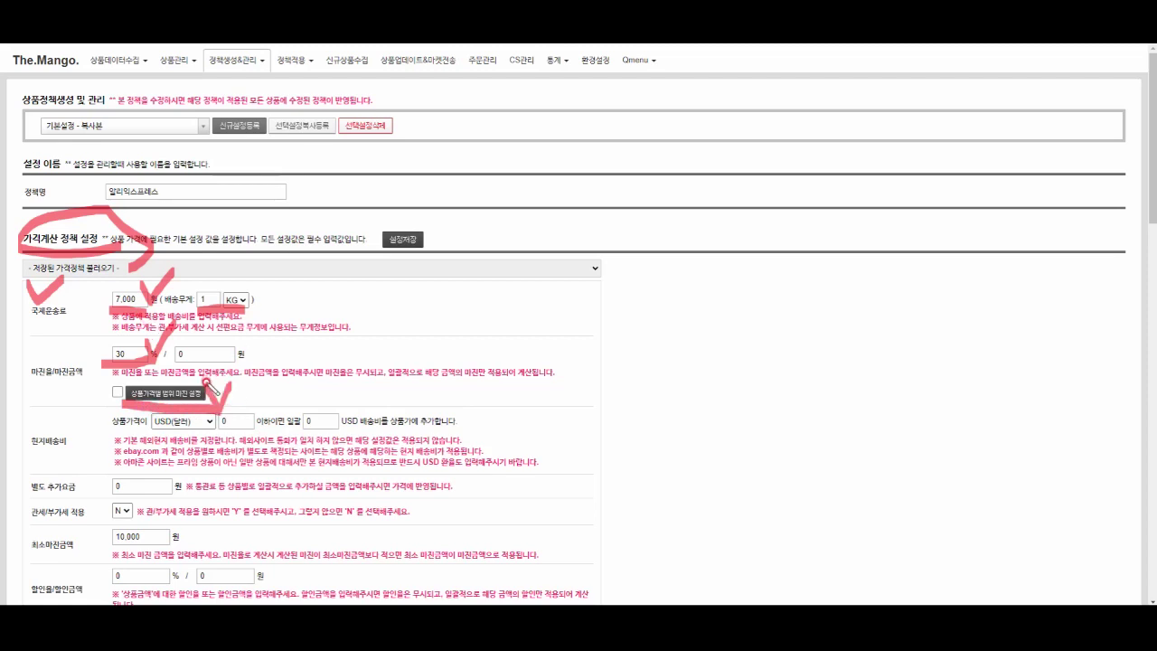
Enable margin settings by product price range and choose KRW(원화) as the base currency.
left_click(117, 391)
left_click(187, 420)
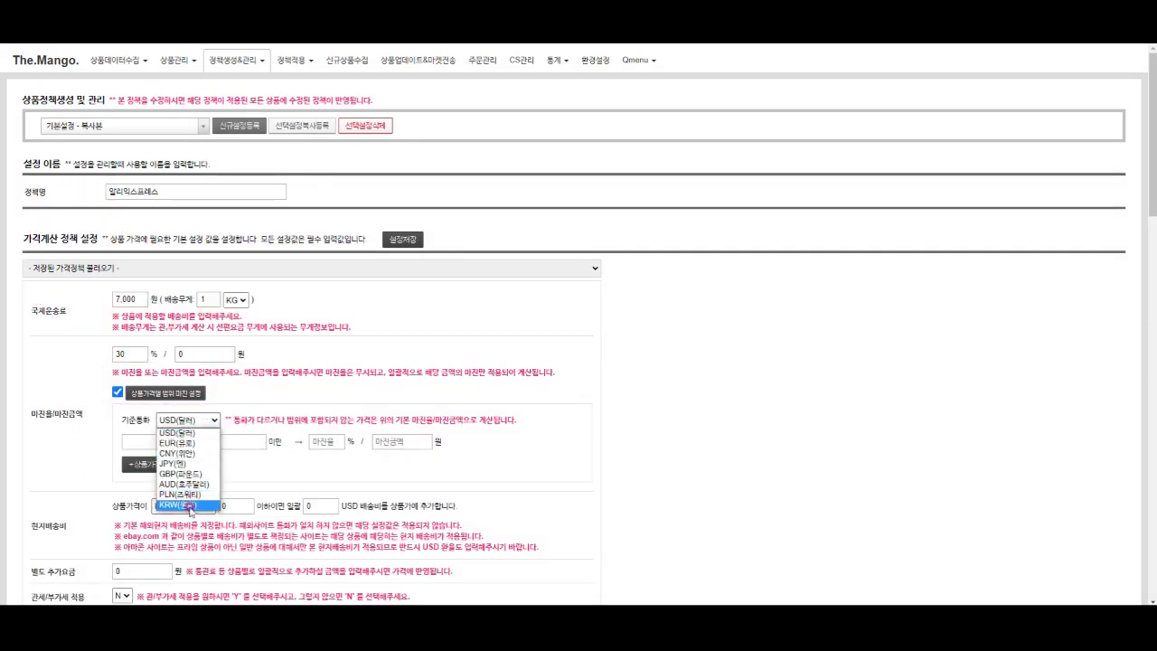
left_click(179, 504)
Define the first price range from 0 to under 10000 won with a 35% margin rate.
left_click(155, 444)
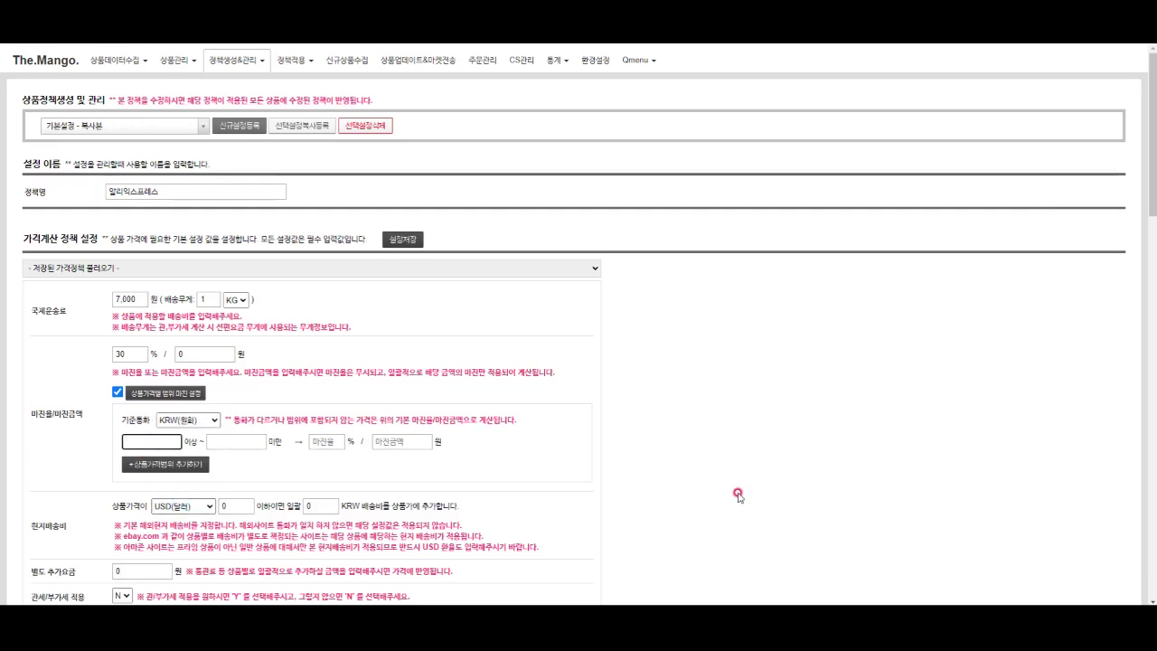
type("0")
left_click(234, 437)
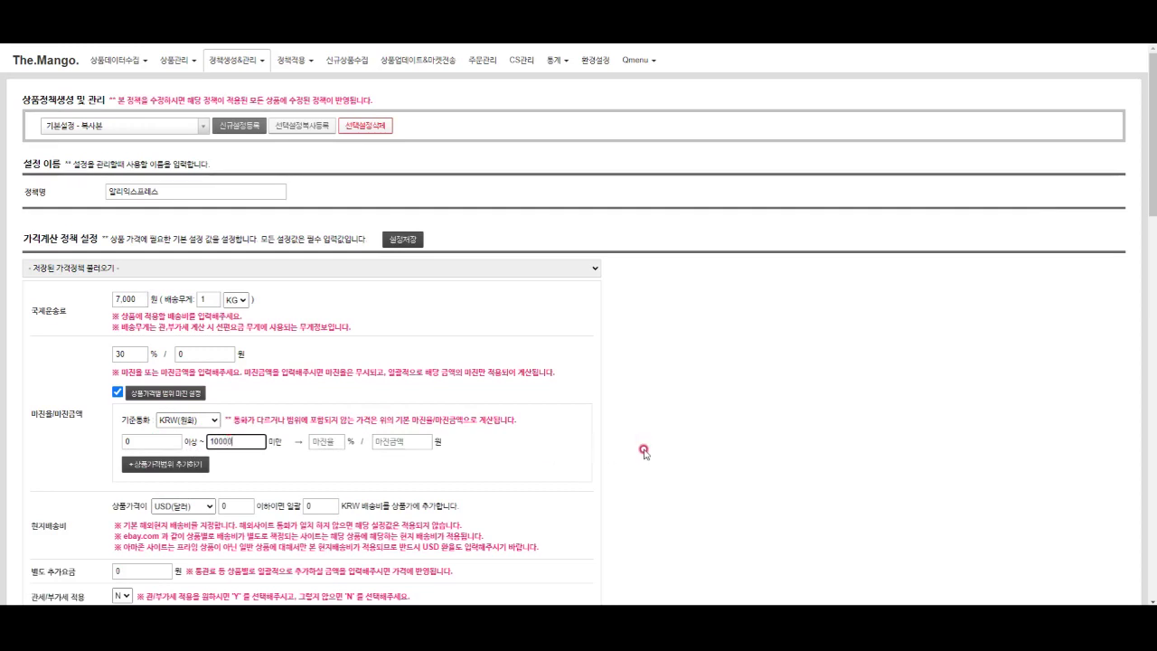
left_click(543, 454)
left_click(324, 440)
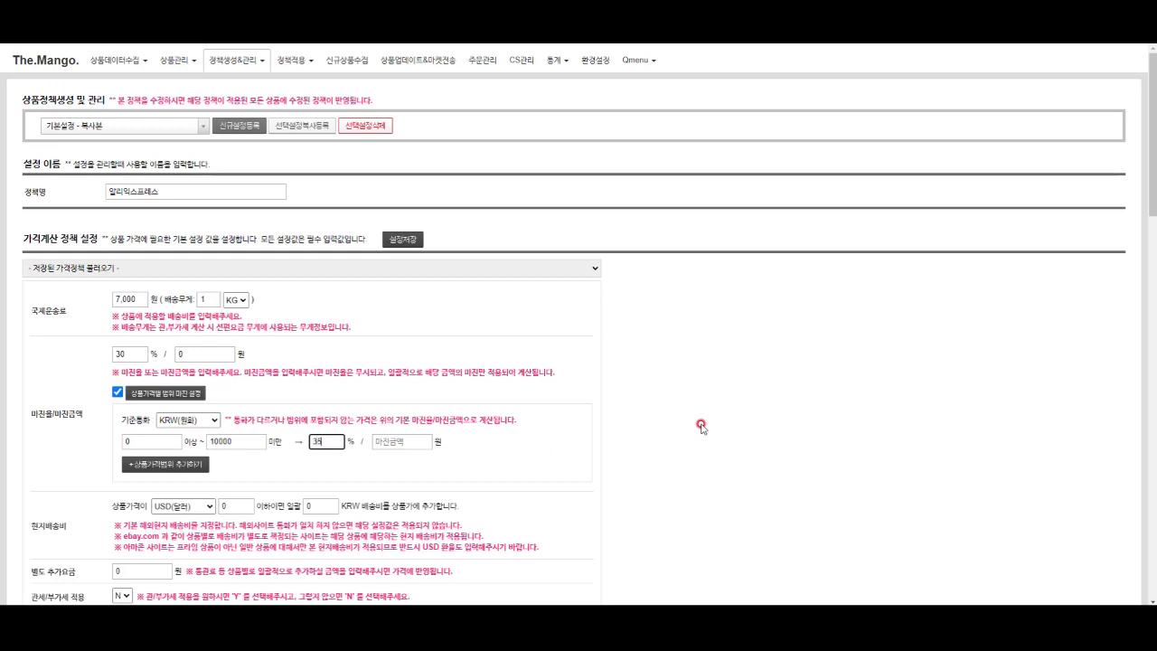
left_click(505, 467)
scroll(474, 464, "down", 1)
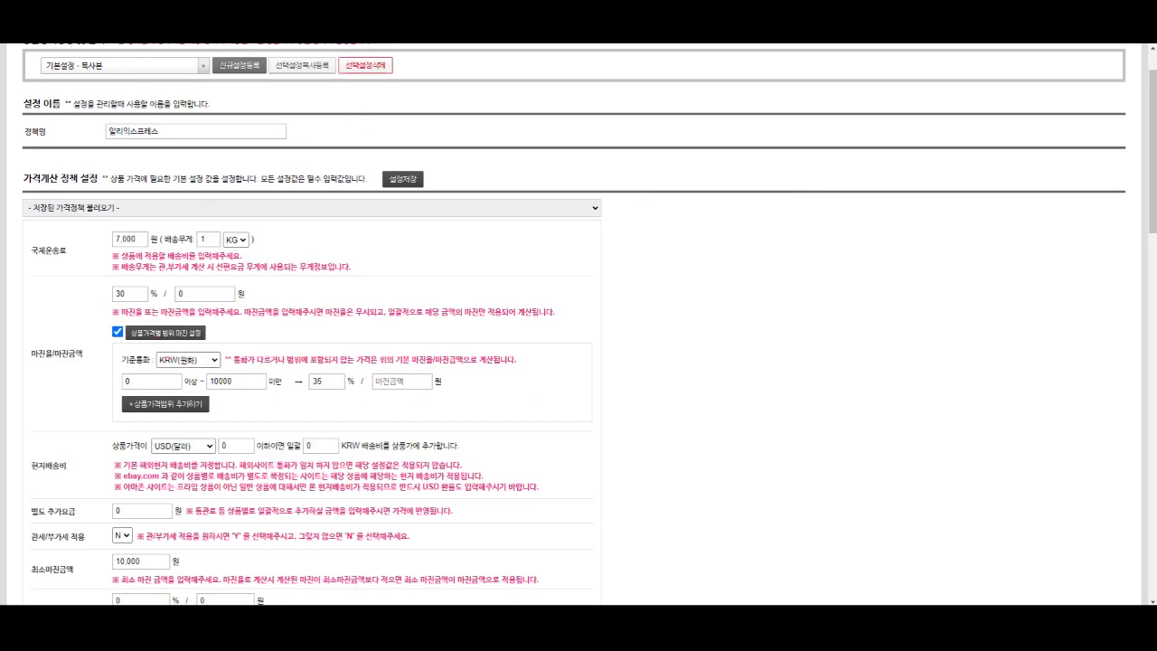
left_click_drag(108, 294, 147, 299)
mouse_move(217, 282)
left_mouse_down()
mouse_move(229, 294)
mouse_move(251, 270)
left_mouse_up()
mouse_move(415, 371)
left_mouse_down()
mouse_move(423, 384)
mouse_move(443, 360)
left_mouse_up()
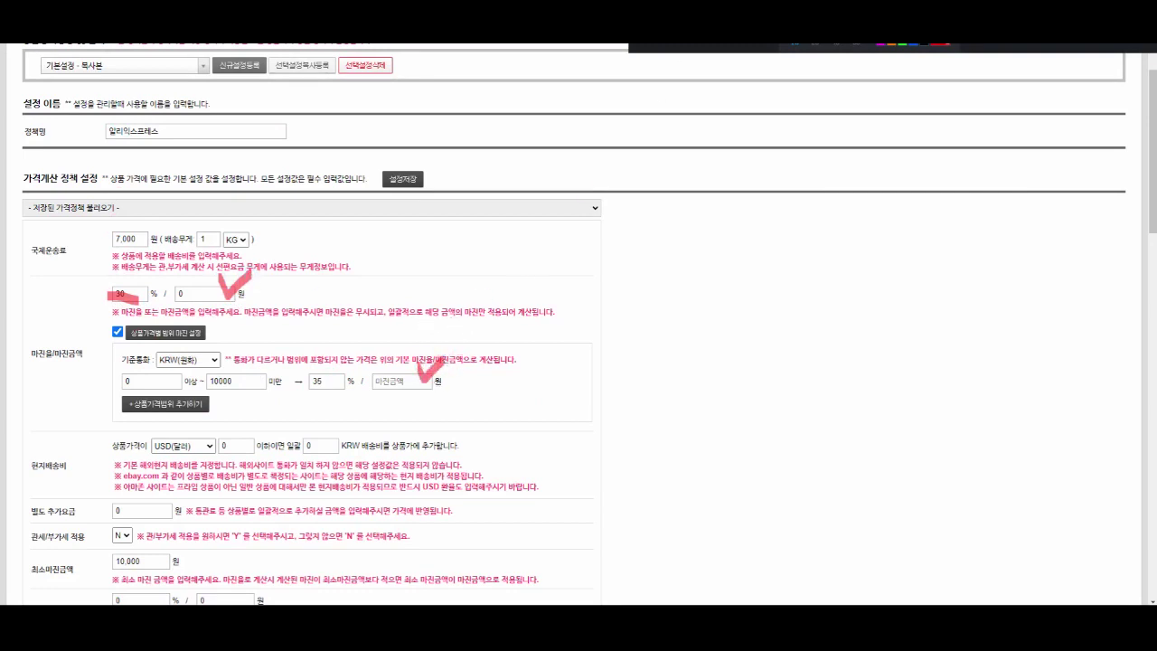
mouse_move(112, 313)
left_mouse_down()
mouse_move(154, 291)
mouse_move(116, 307)
left_mouse_up()
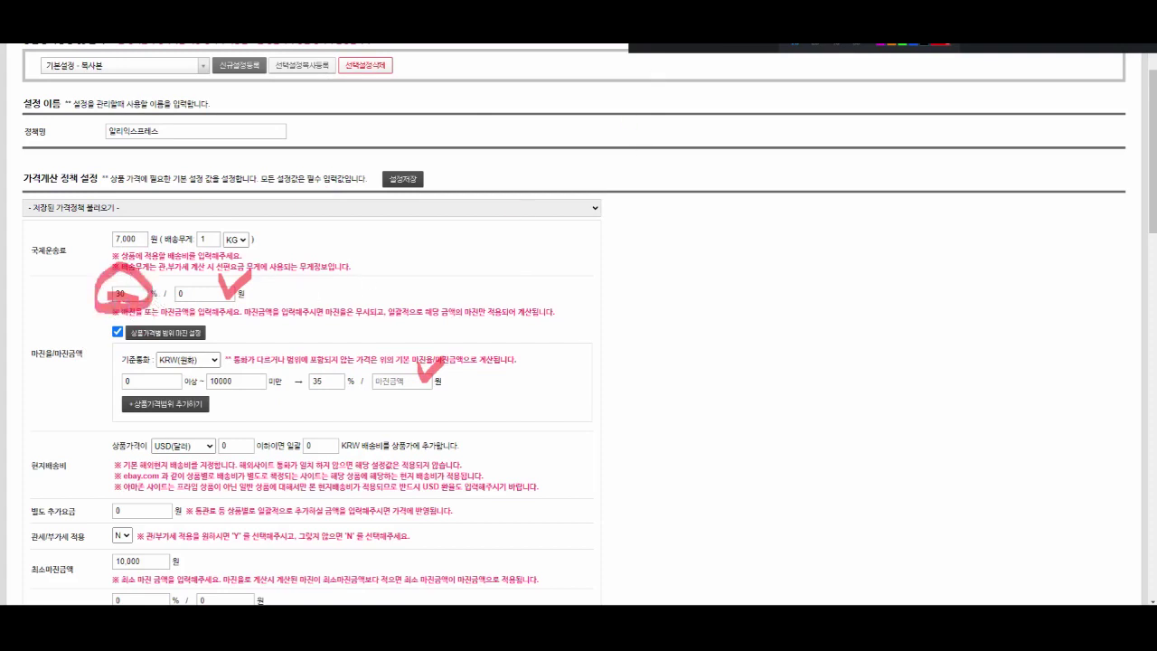
key("Escape")
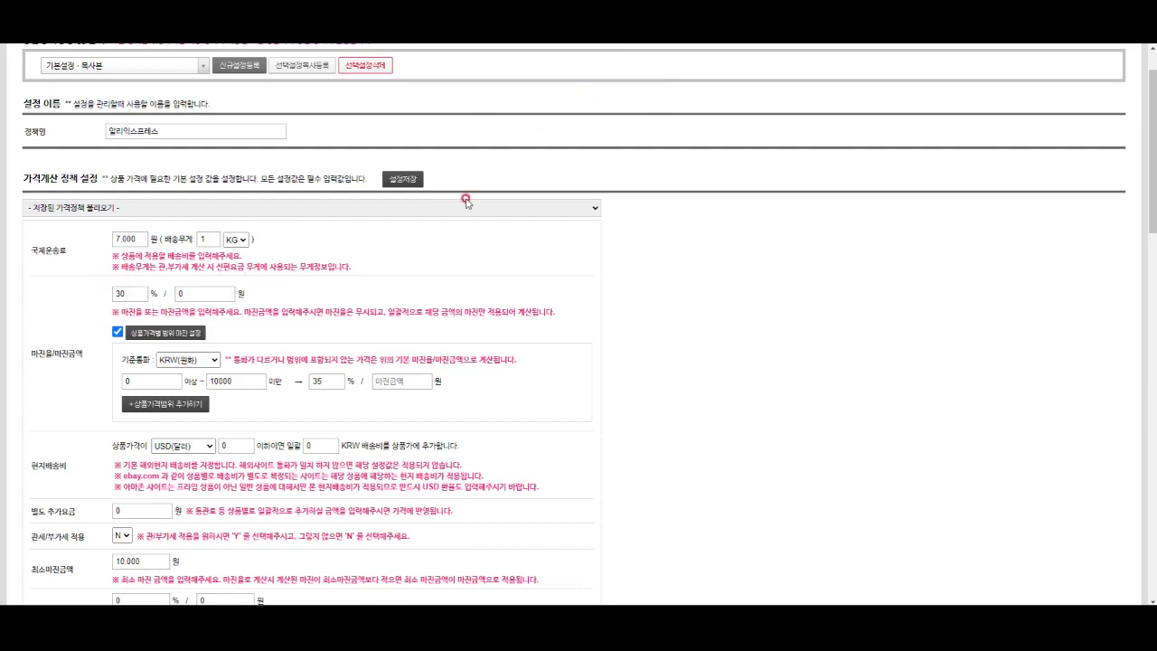
Set the default margin amount to 10000 won and the default margin rate to 0%.
double_click(187, 293)
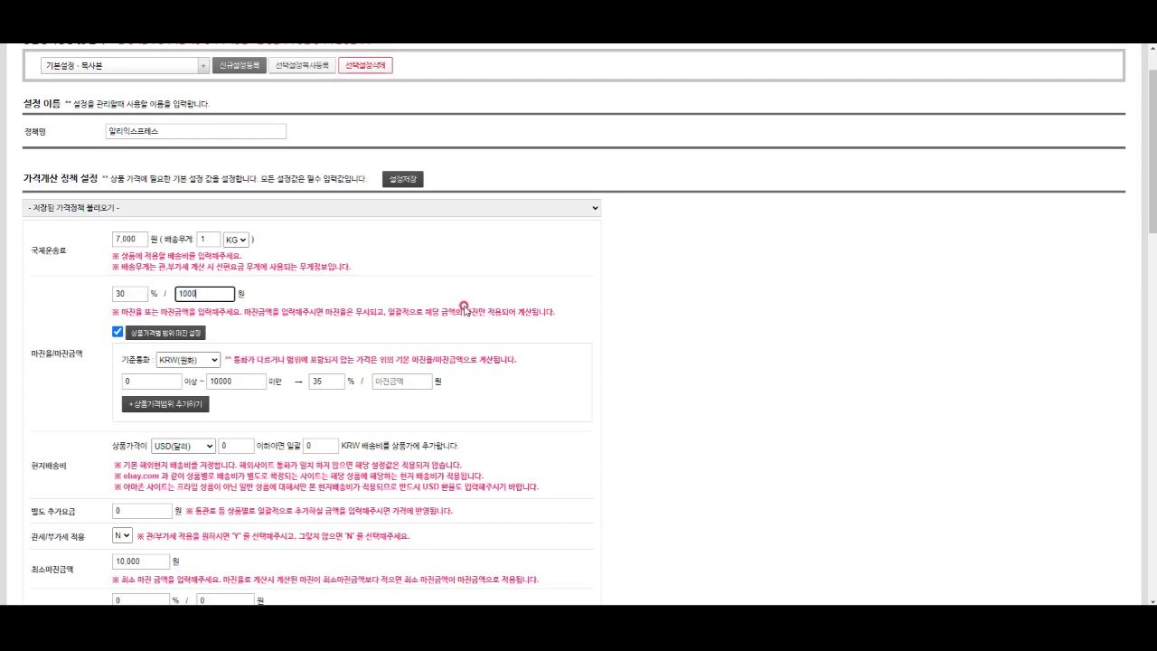
double_click(126, 293)
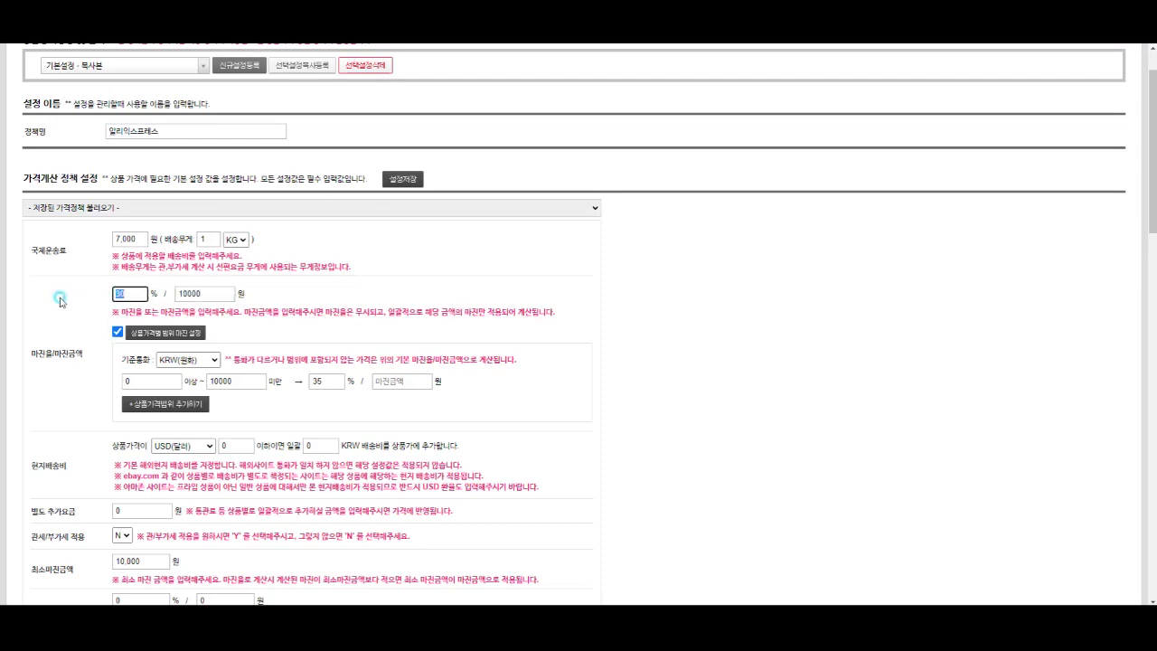
type("0")
left_click(344, 295)
Clear the default margin amount and set the default margin rate to 30%.
double_click(222, 291)
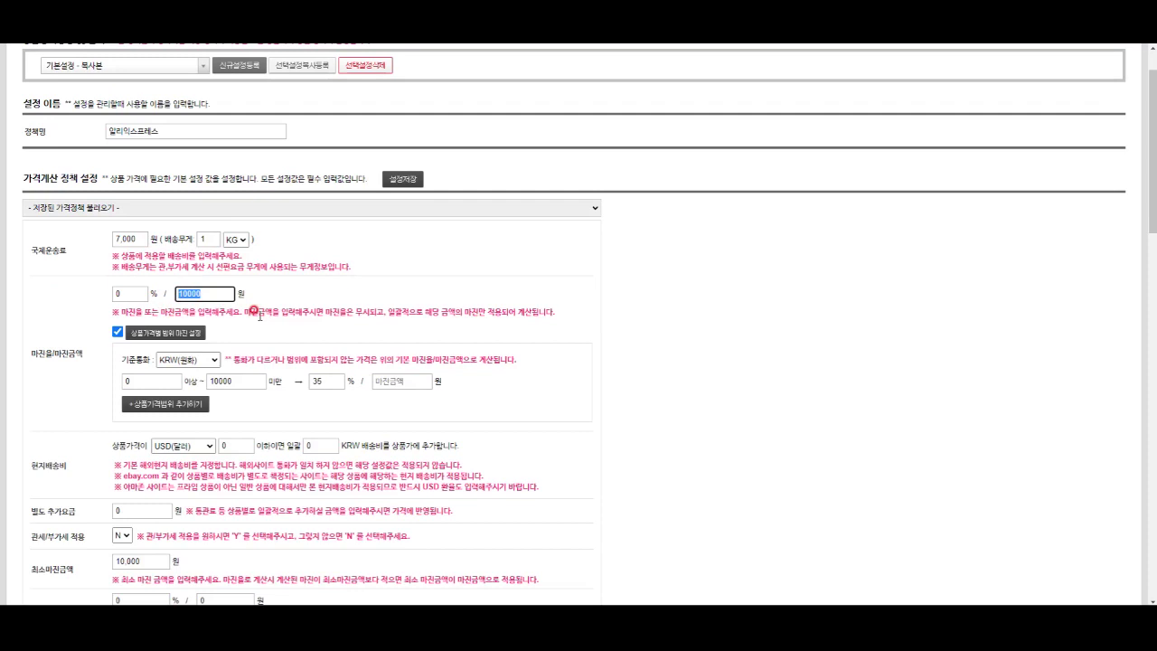
double_click(127, 294)
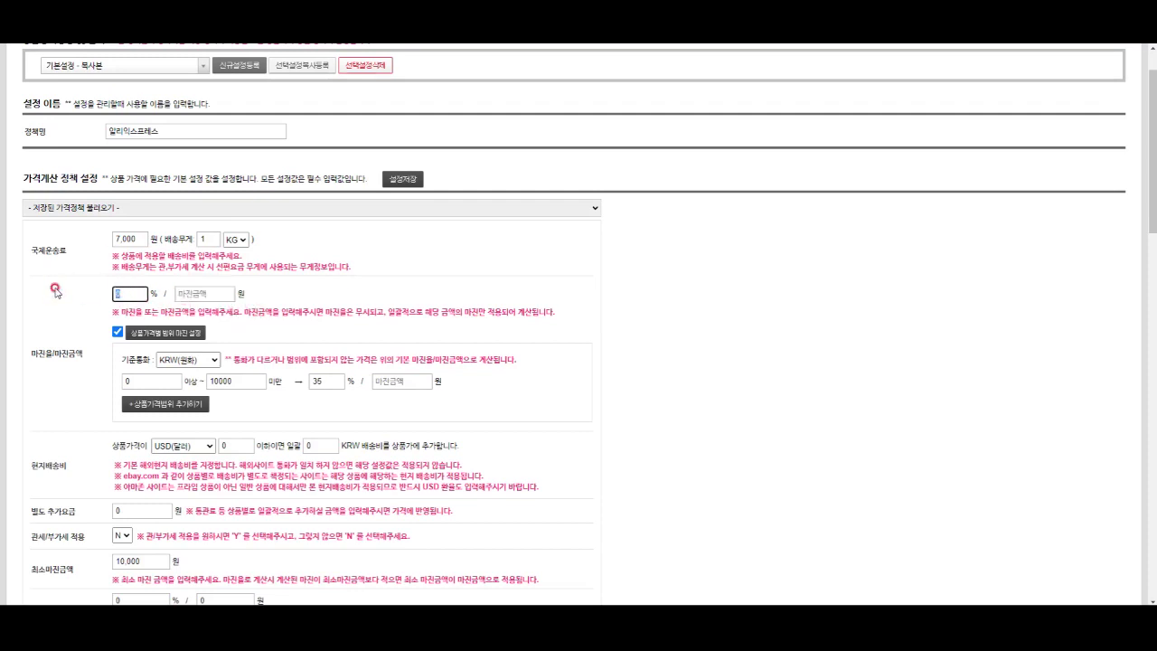
type("30")
scroll(69, 438, "down", 1)
mouse_move(31, 413)
left_mouse_down()
mouse_move(72, 414)
mouse_move(40, 434)
left_mouse_up()
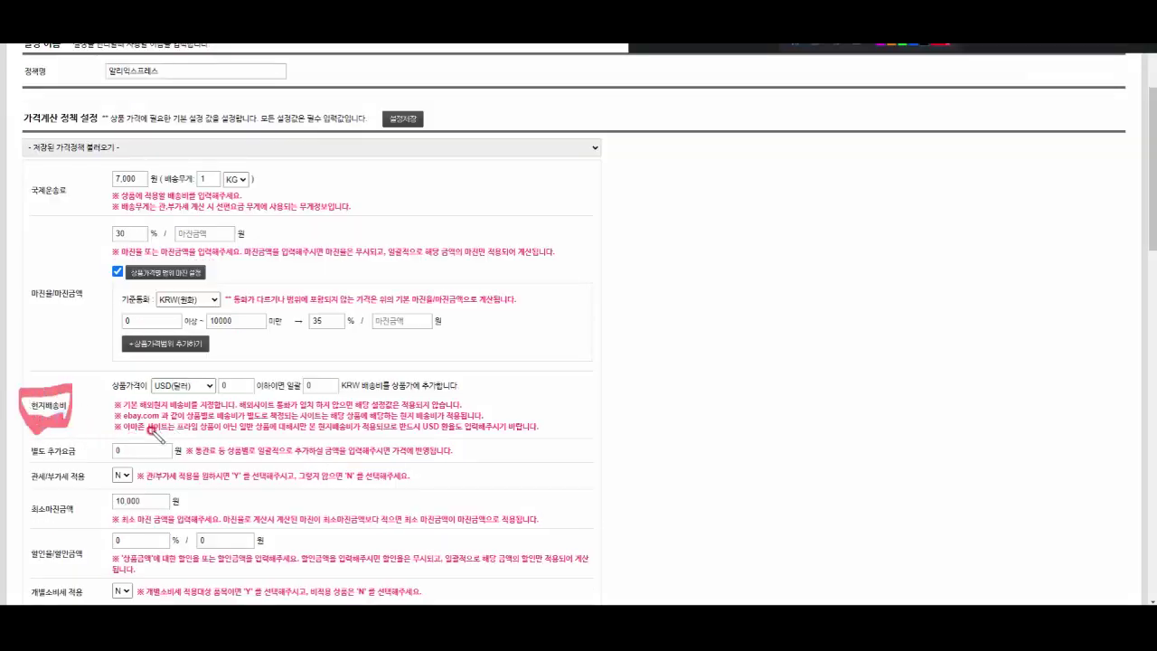
left_click_drag(61, 369, 106, 371)
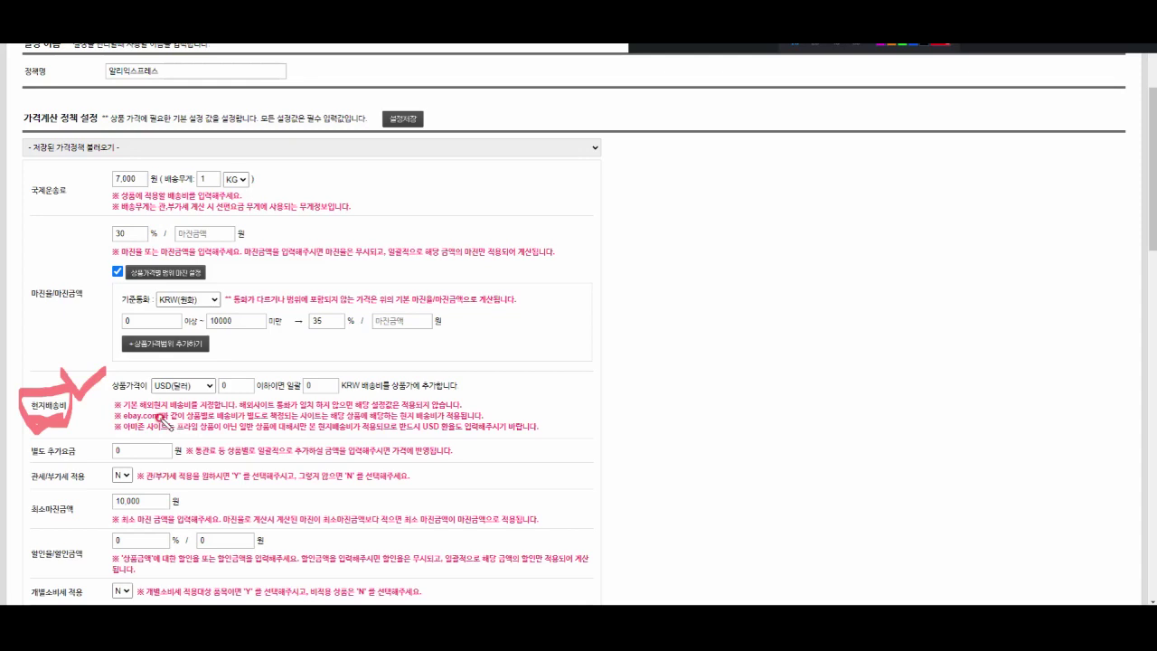
mouse_move(142, 397)
left_mouse_down()
mouse_move(255, 395)
mouse_move(273, 349)
left_mouse_up()
mouse_move(310, 398)
left_mouse_down()
mouse_move(362, 384)
mouse_move(307, 414)
mouse_move(348, 402)
left_mouse_up()
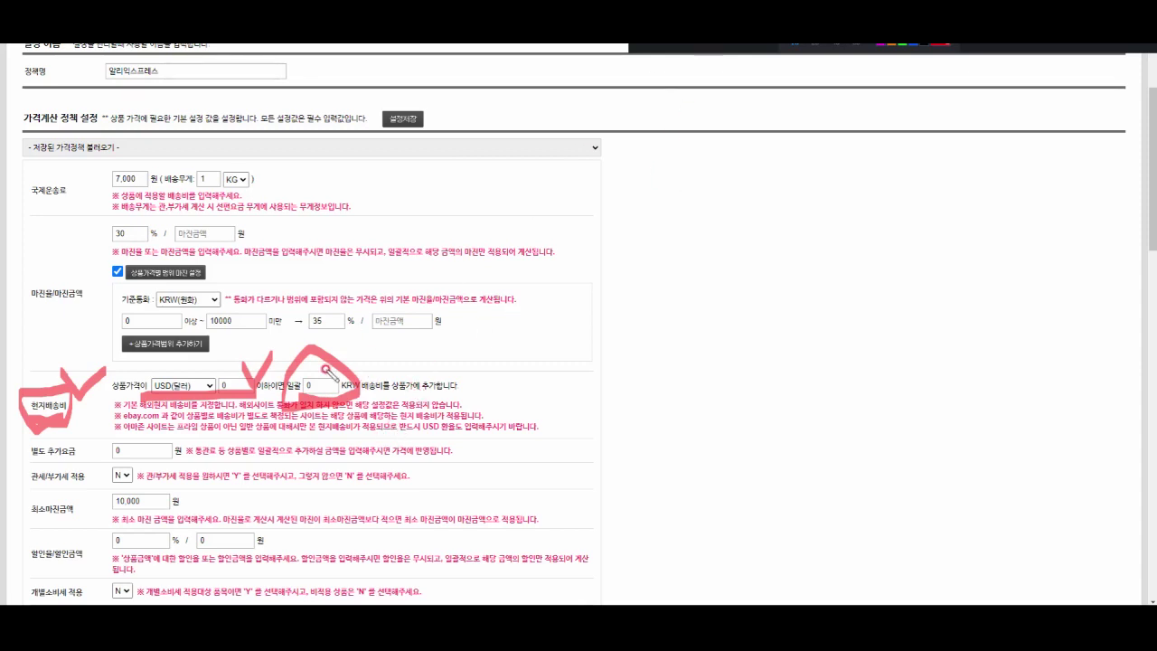
mouse_move(353, 347)
left_mouse_down()
mouse_move(358, 362)
mouse_move(418, 329)
left_mouse_up()
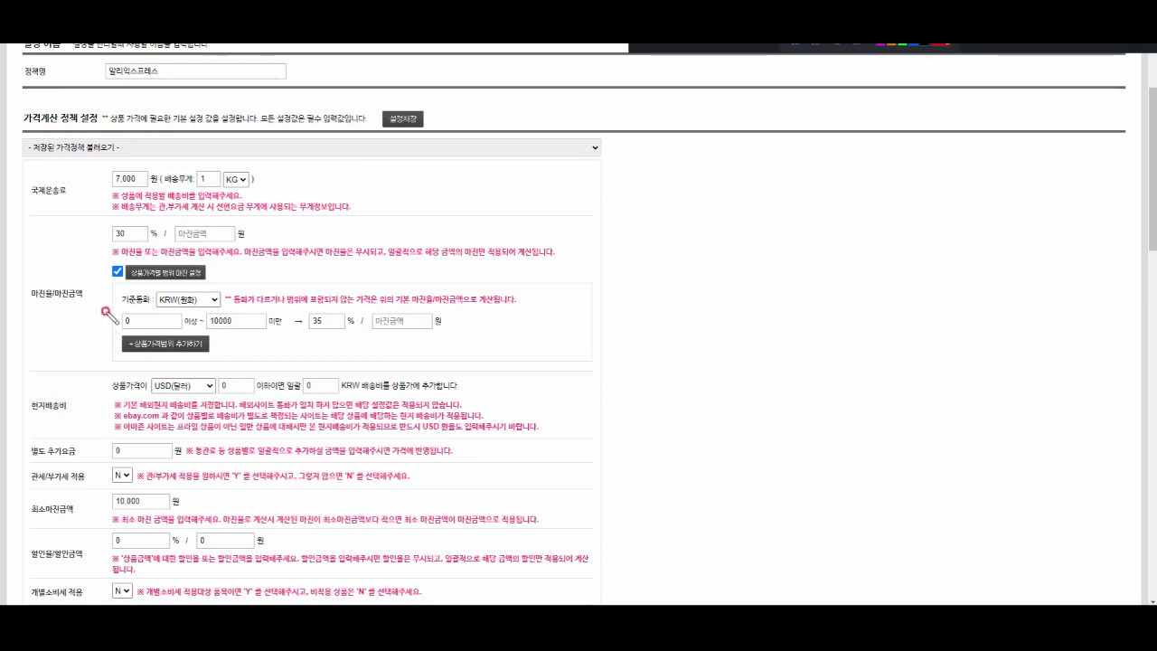
mouse_move(106, 255)
left_mouse_down()
mouse_move(188, 209)
mouse_move(101, 254)
left_mouse_up()
mouse_move(120, 345)
left_mouse_down()
mouse_move(288, 353)
mouse_move(88, 327)
mouse_move(143, 349)
left_mouse_up()
mouse_move(149, 410)
left_mouse_down()
mouse_move(348, 391)
mouse_move(119, 398)
mouse_move(228, 402)
left_mouse_up()
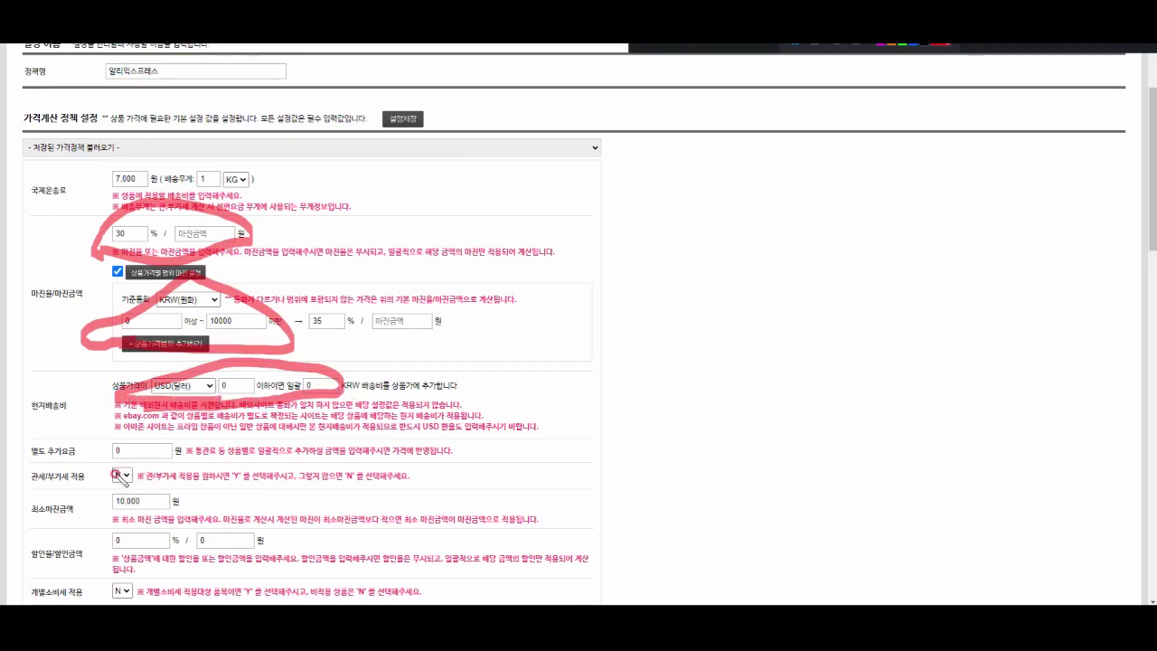
mouse_move(101, 457)
left_mouse_down()
mouse_move(185, 463)
mouse_move(206, 442)
left_mouse_up()
left_click_drag(110, 425, 102, 461)
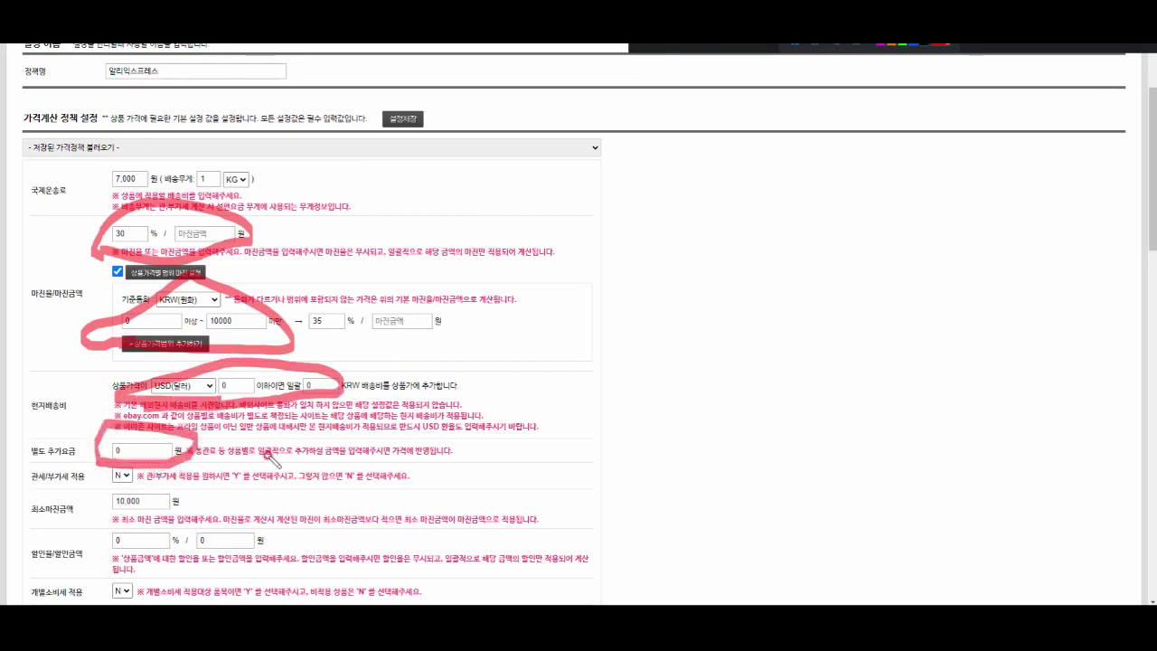
mouse_move(240, 442)
left_mouse_down()
mouse_move(237, 454)
mouse_move(307, 463)
mouse_move(320, 451)
mouse_move(312, 465)
mouse_move(333, 452)
mouse_move(316, 464)
mouse_move(409, 479)
left_mouse_up()
mouse_move(359, 436)
left_mouse_down()
mouse_move(378, 465)
mouse_move(406, 408)
left_mouse_up()
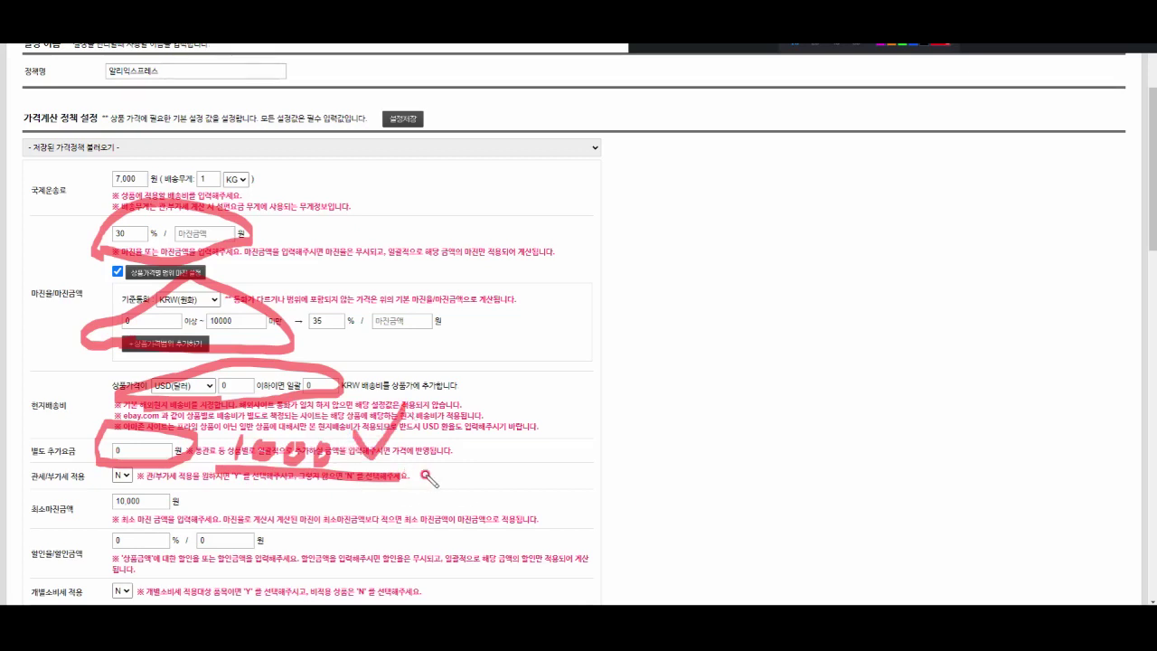
mouse_move(422, 479)
left_mouse_down()
mouse_move(100, 396)
mouse_move(378, 447)
left_mouse_up()
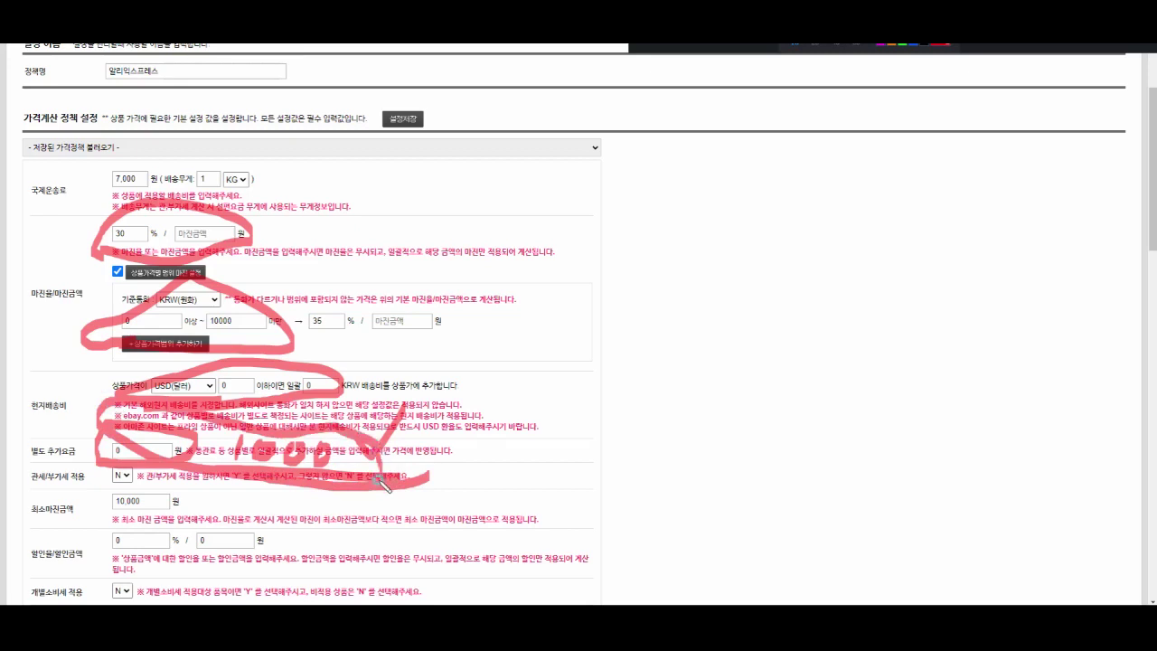
mouse_move(479, 232)
left_mouse_down()
mouse_move(564, 240)
mouse_move(562, 469)
mouse_move(451, 461)
left_mouse_up()
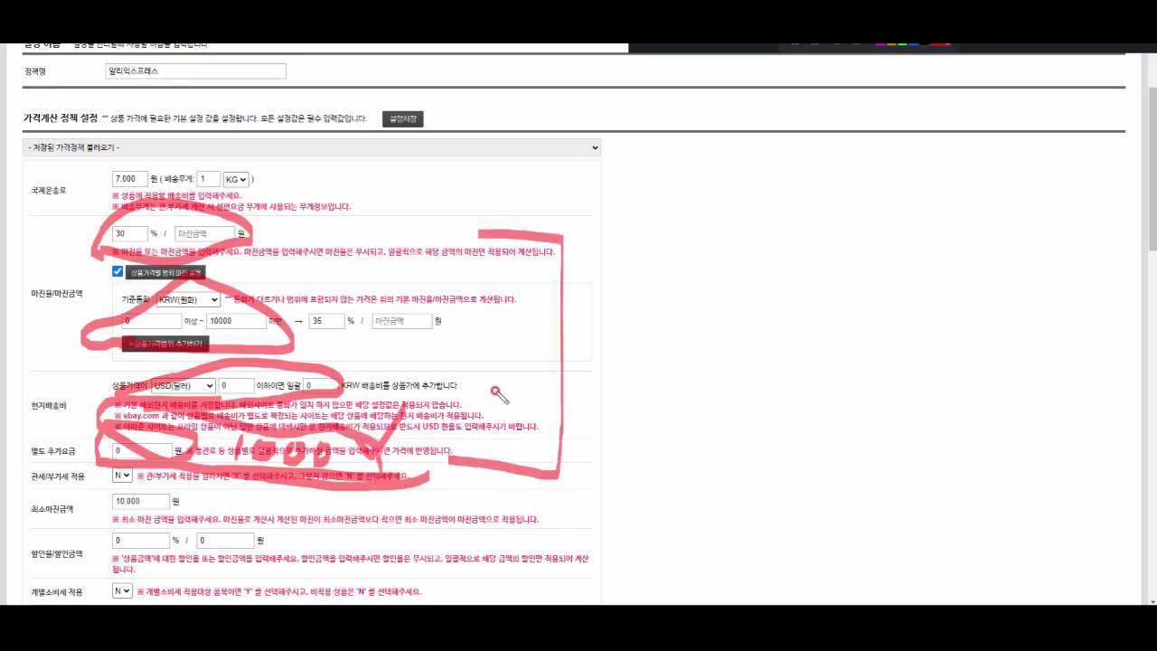
left_click_drag(496, 389, 558, 388)
left_click_drag(479, 318, 557, 311)
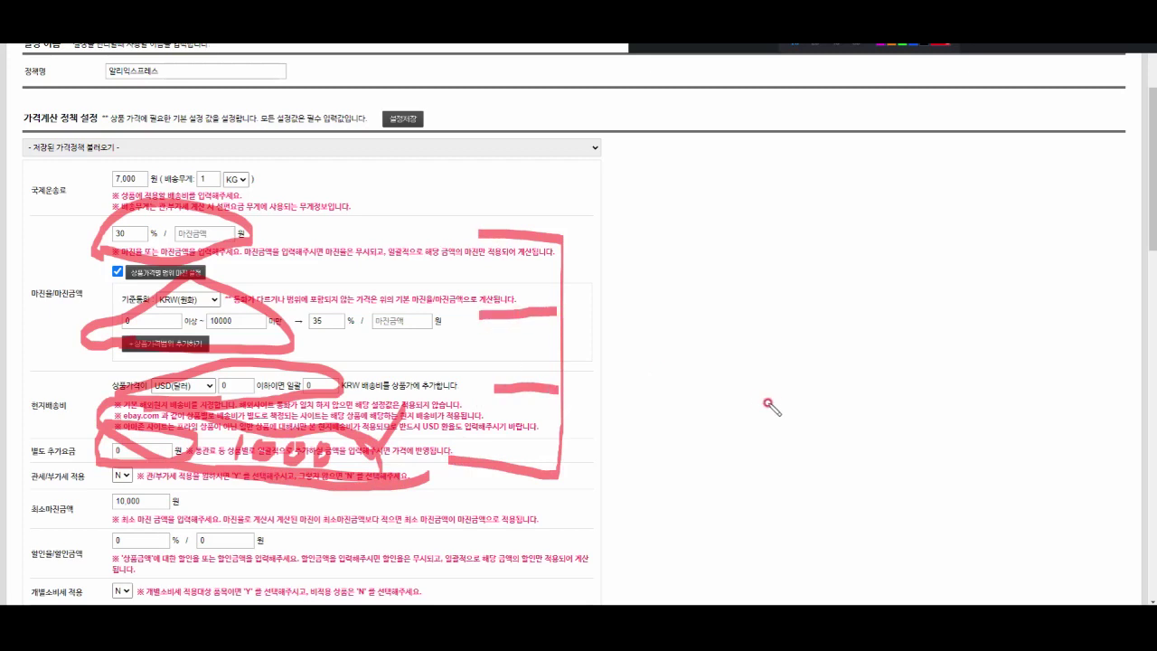
key("Escape")
Apply customs duty and VAT (Y) with a 150 dollar price threshold and a 10% duty rate.
scroll(126, 419, "down", 1)
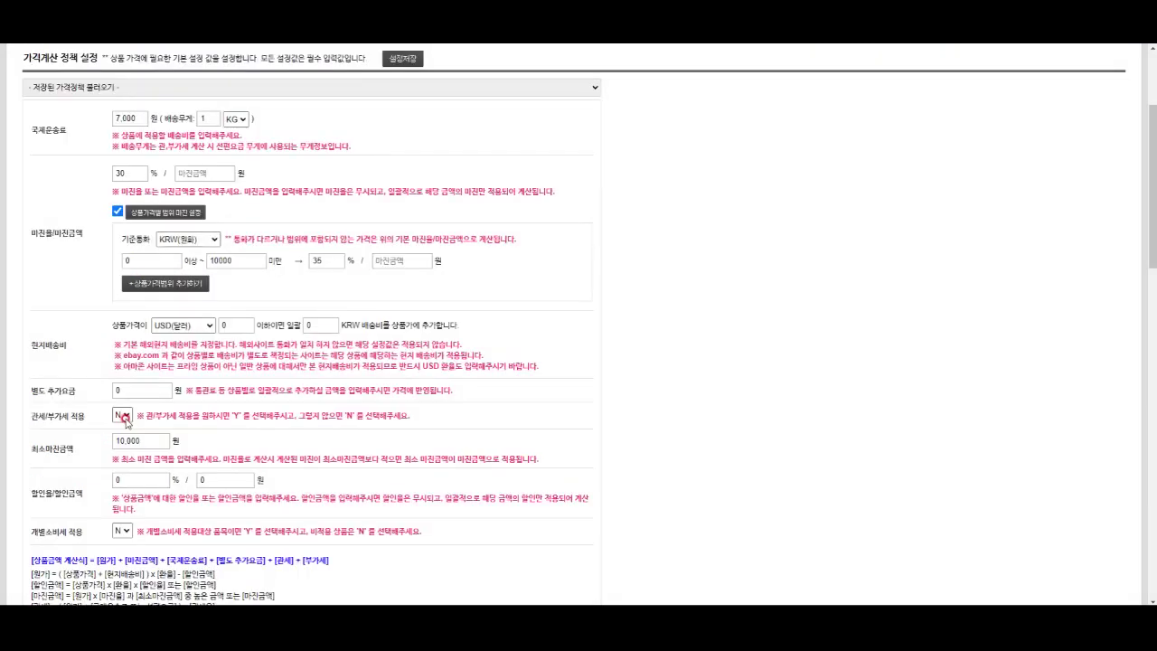
left_click(125, 417)
left_click(119, 439)
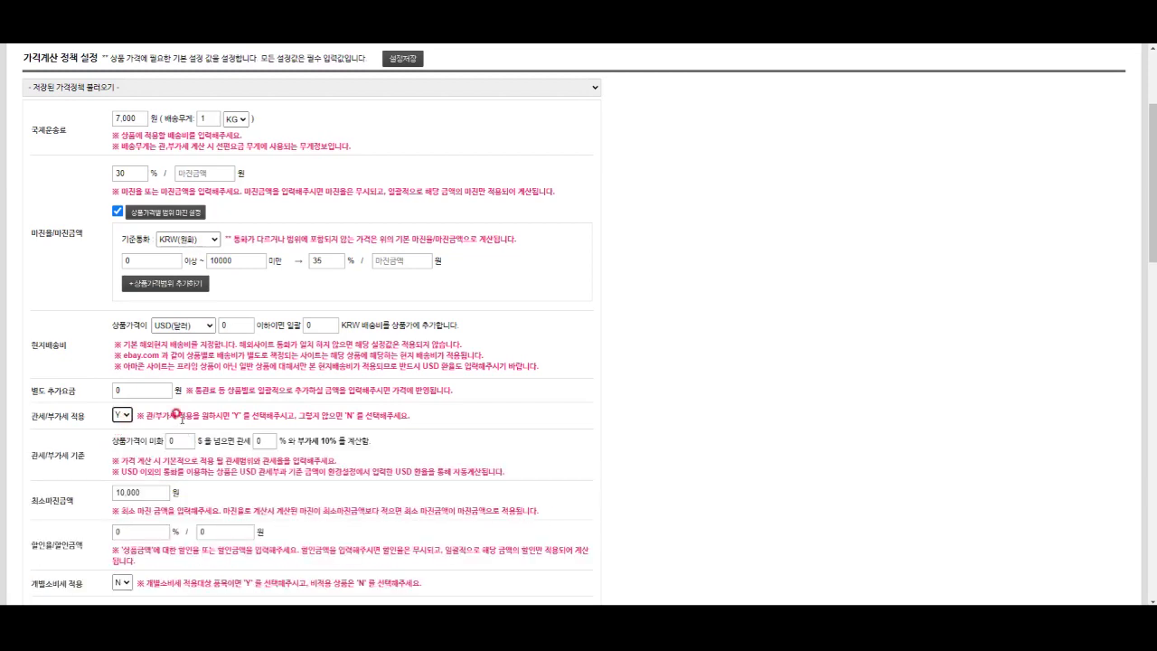
left_click(178, 440)
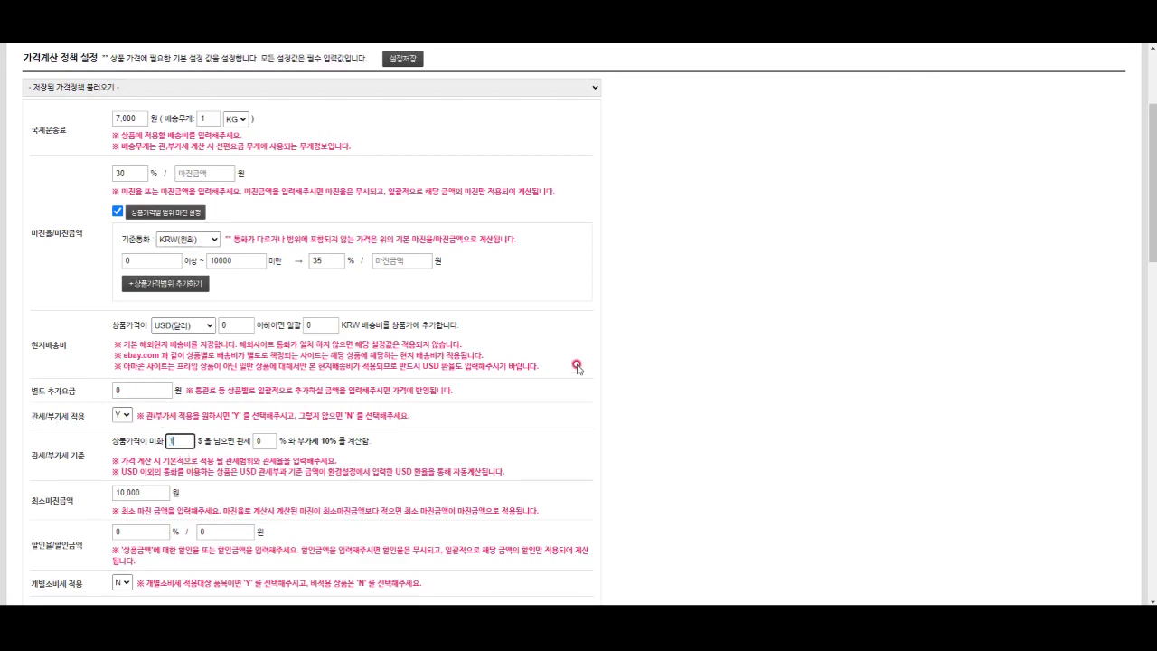
left_click(260, 440)
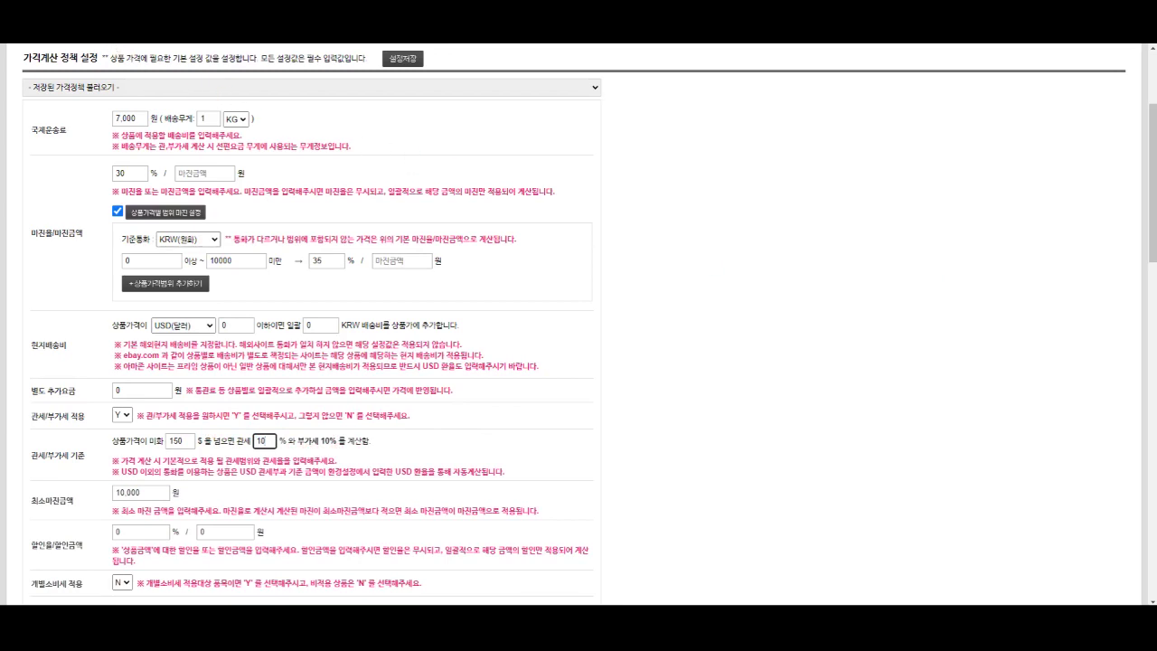
mouse_move(687, 227)
left_mouse_down()
mouse_move(692, 272)
mouse_move(714, 271)
left_mouse_up()
Set the minimum margin amount (최소마진금액) to 0 won.
scroll(721, 274, "down", 3)
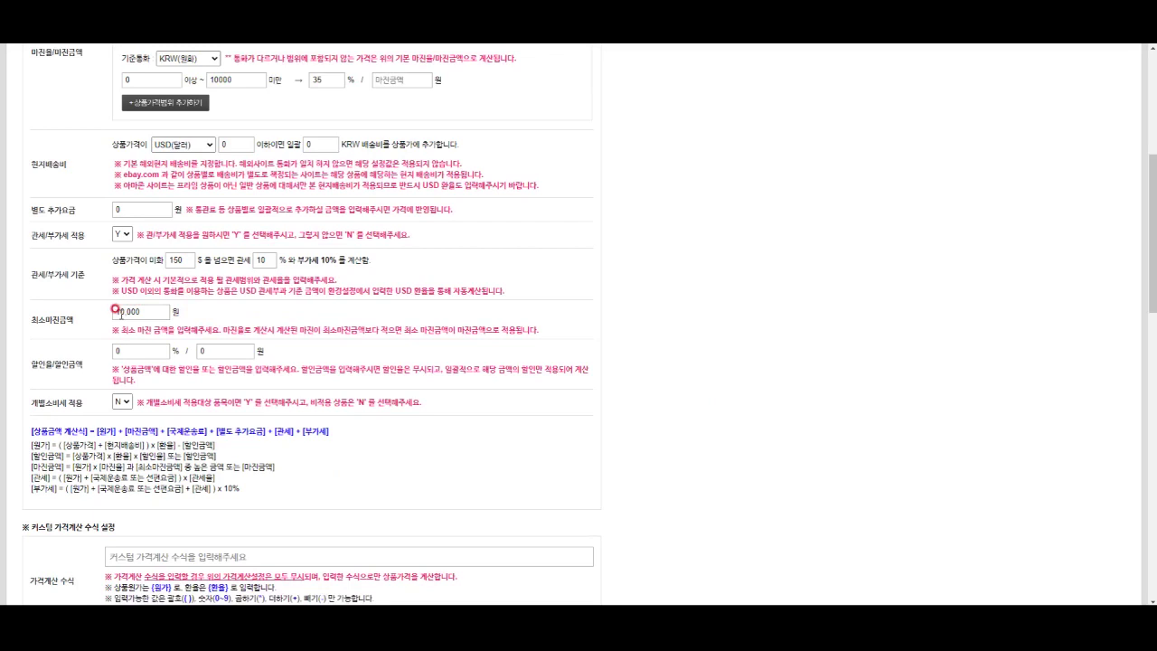
left_click(152, 312)
left_click_drag(136, 311, 20, 305)
left_click(620, 322)
left_click(131, 311)
left_click(599, 322)
left_click(163, 310)
left_click_drag(163, 310, 8, 295)
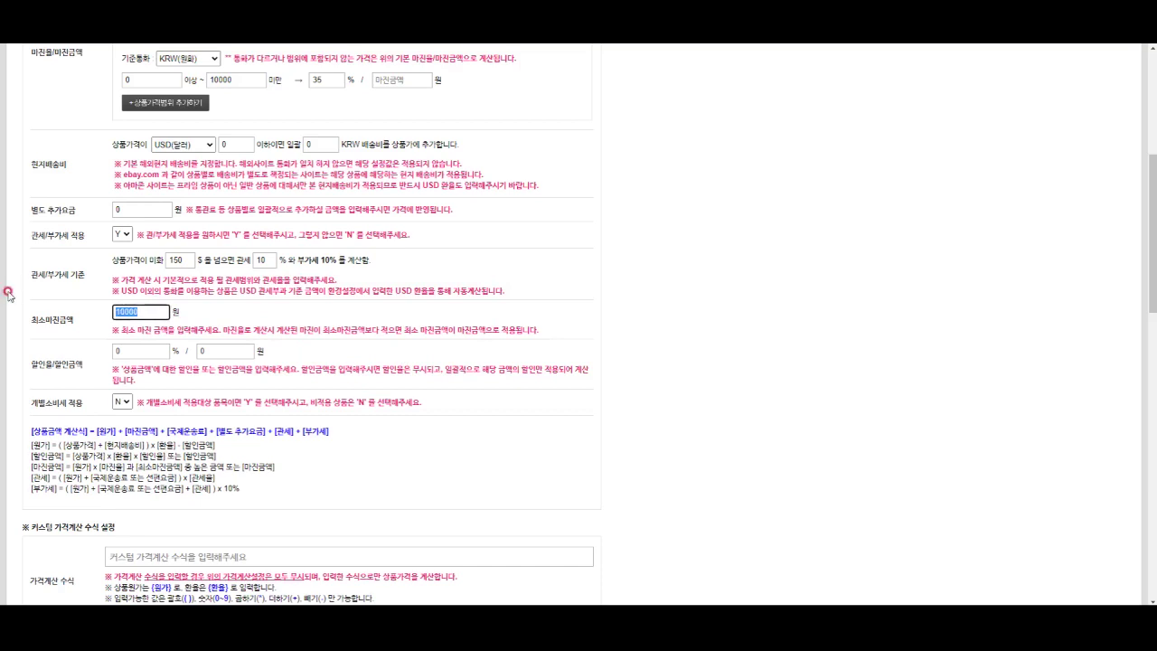
left_click(623, 358)
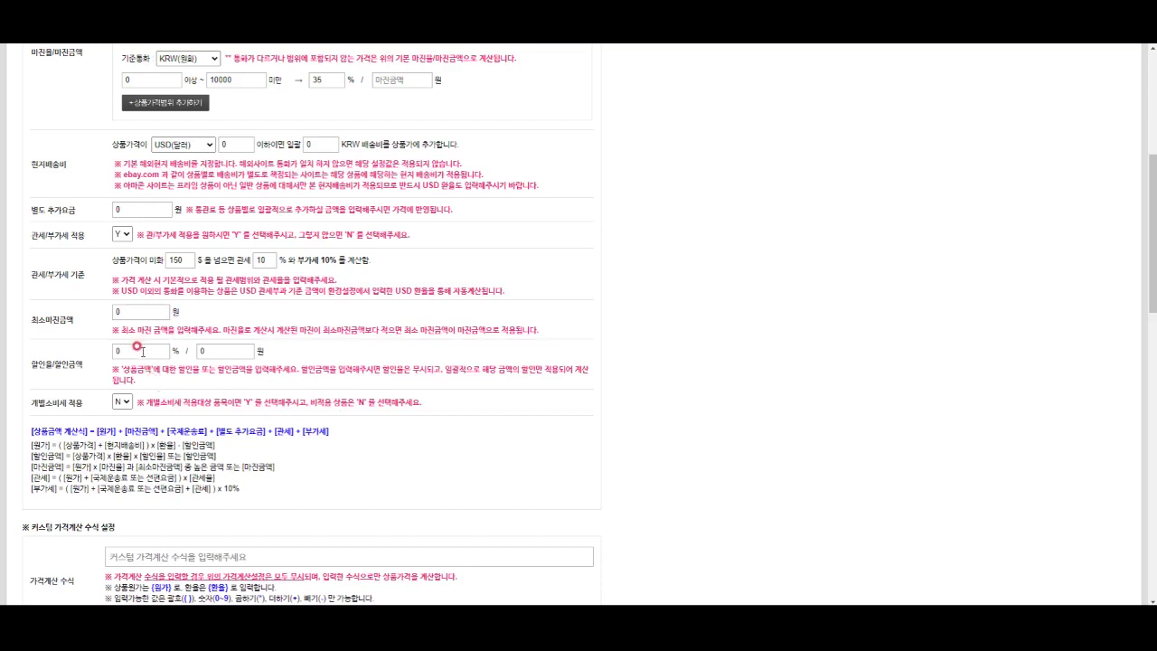
left_click_drag(618, 369, 620, 440)
left_click_drag(671, 390, 672, 392)
left_click_drag(721, 398, 775, 413)
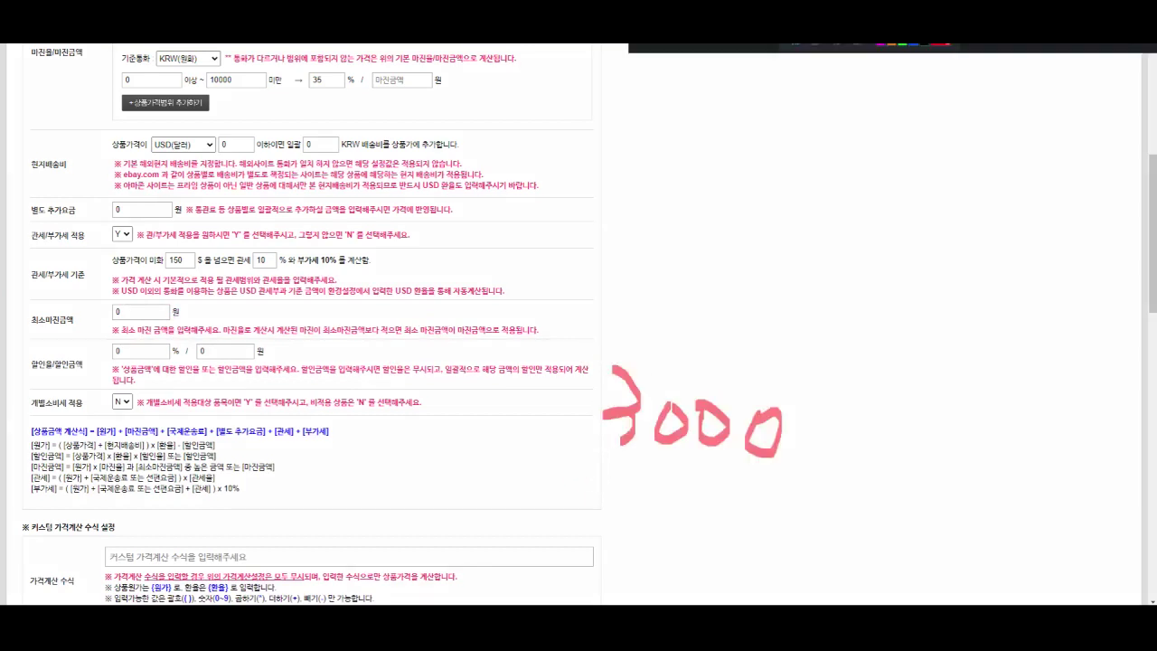
left_click_drag(129, 372, 149, 350)
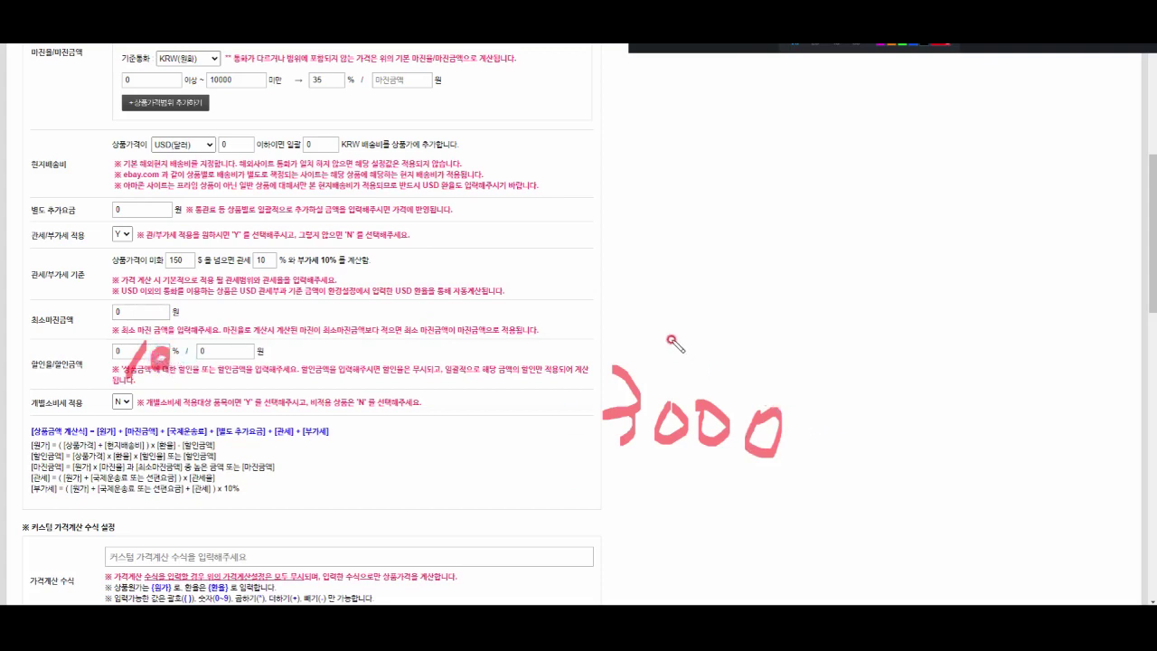
mouse_move(583, 462)
left_mouse_down()
mouse_move(817, 494)
mouse_move(896, 406)
mouse_move(714, 292)
mouse_move(735, 327)
left_mouse_up()
mouse_move(608, 154)
left_mouse_down()
mouse_move(629, 217)
mouse_move(619, 228)
left_mouse_up()
mouse_move(649, 160)
left_mouse_down()
mouse_move(675, 205)
mouse_move(666, 244)
left_mouse_up()
left_click_drag(702, 188, 709, 188)
left_click_drag(747, 186, 750, 185)
mouse_move(820, 231)
left_mouse_down()
mouse_move(579, 240)
mouse_move(633, 209)
mouse_move(833, 162)
mouse_move(822, 358)
mouse_move(840, 361)
left_mouse_up()
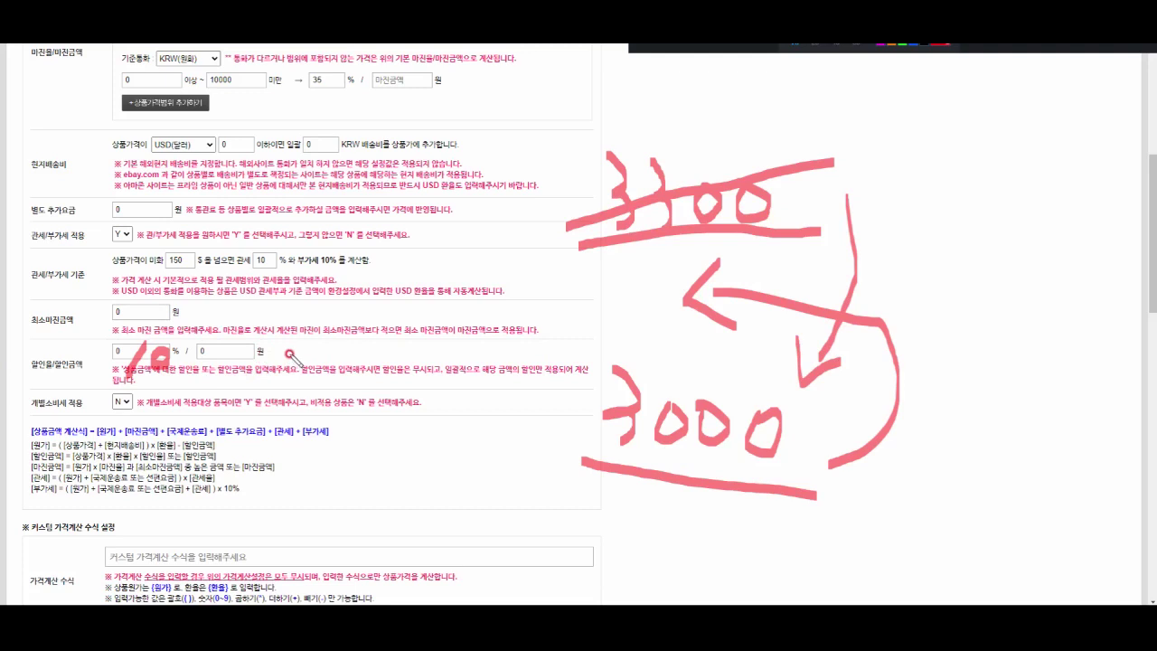
left_click_drag(282, 342, 331, 341)
left_click_drag(90, 370, 311, 362)
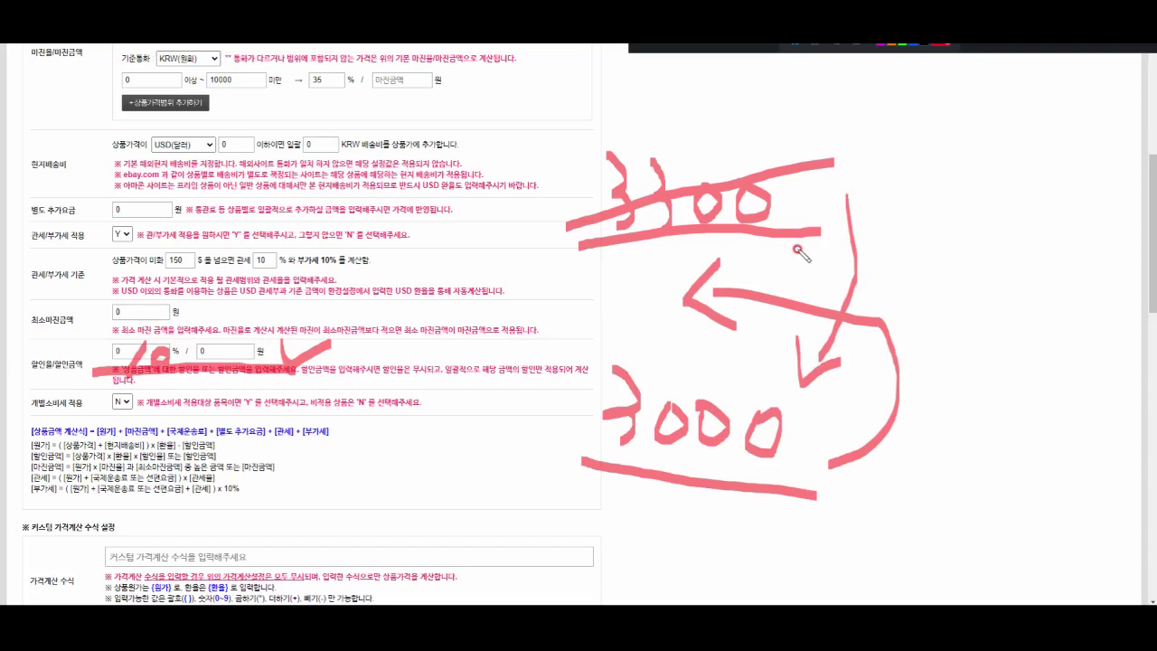
Review the 개별소비세 적용 options, the custom price formula field and the market policy section.
scroll(130, 288, "down", 2)
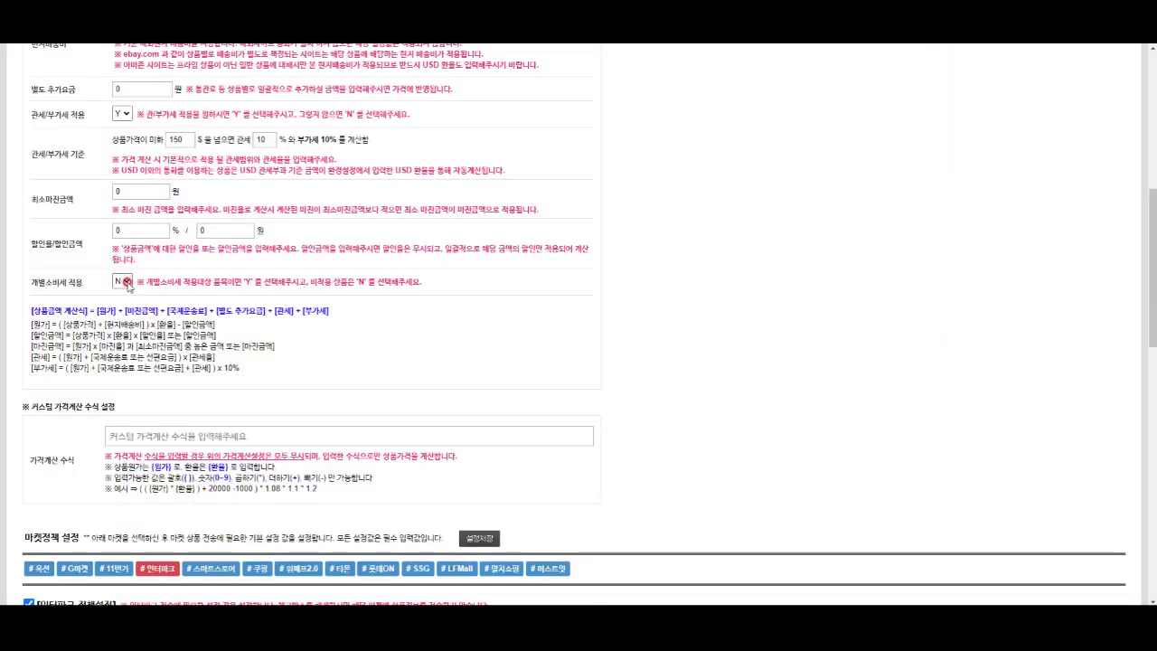
left_click(123, 283)
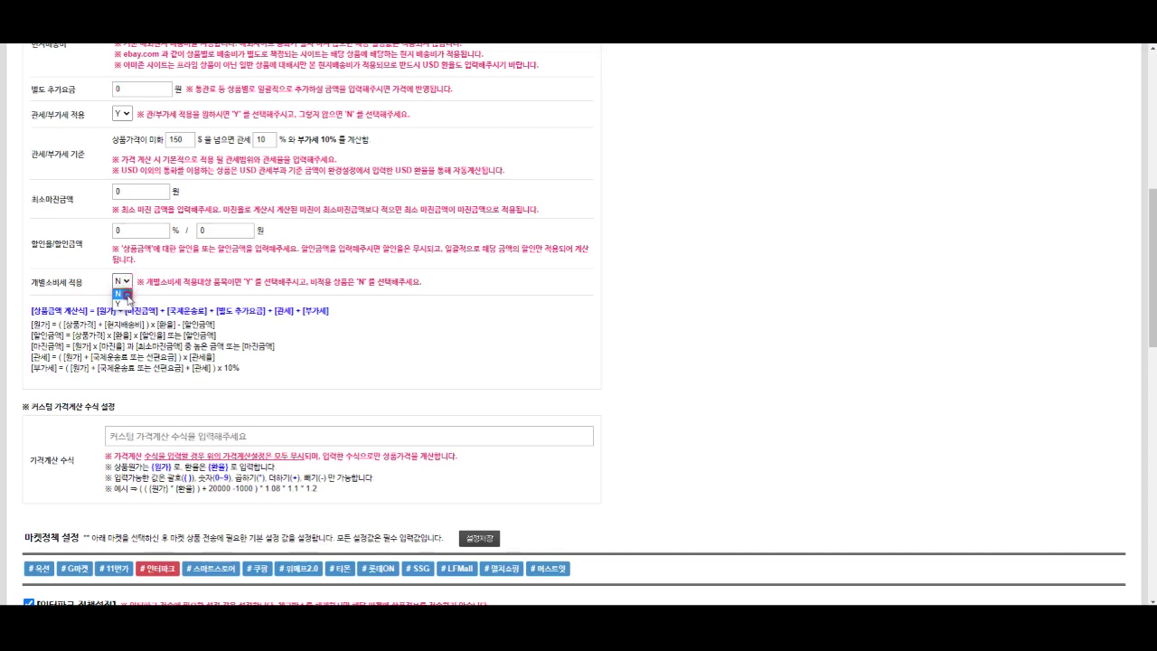
left_click(419, 310)
scroll(419, 310, "down", 1)
left_click(143, 313)
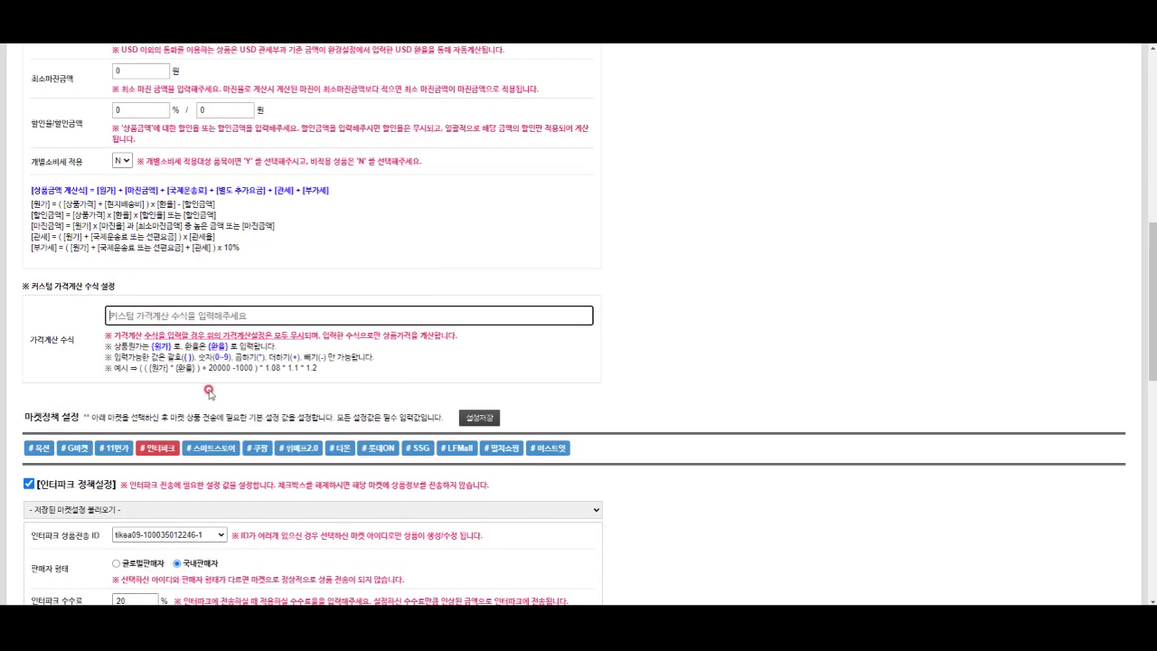
scroll(588, 418, "up", 3)
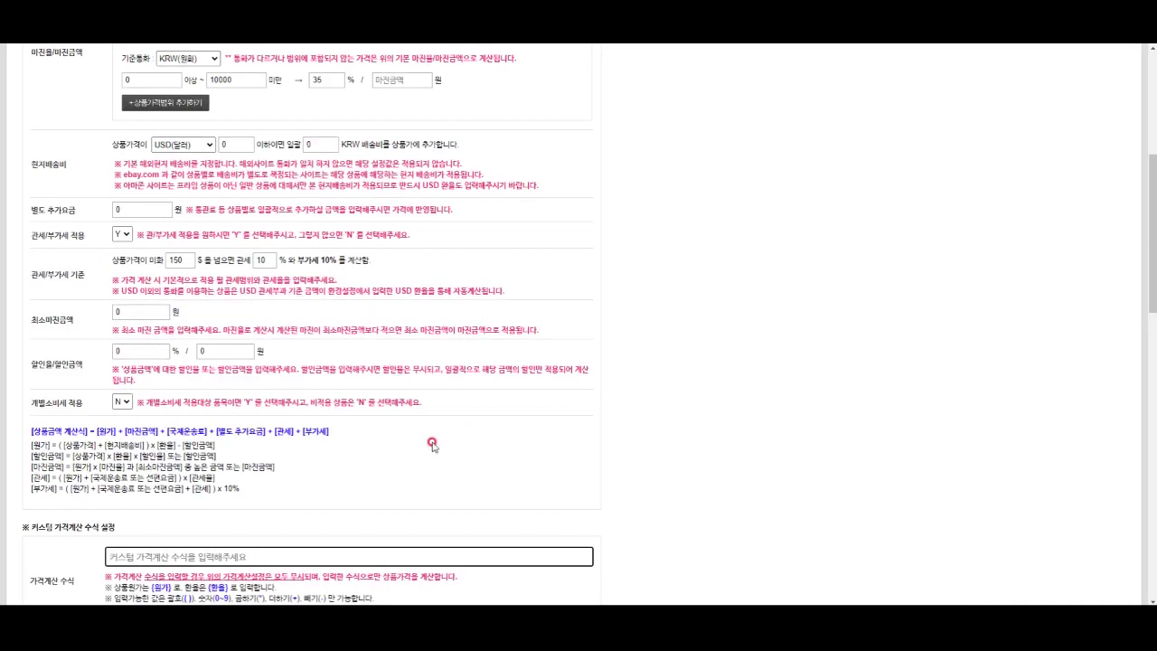
scroll(432, 445, "down", 7)
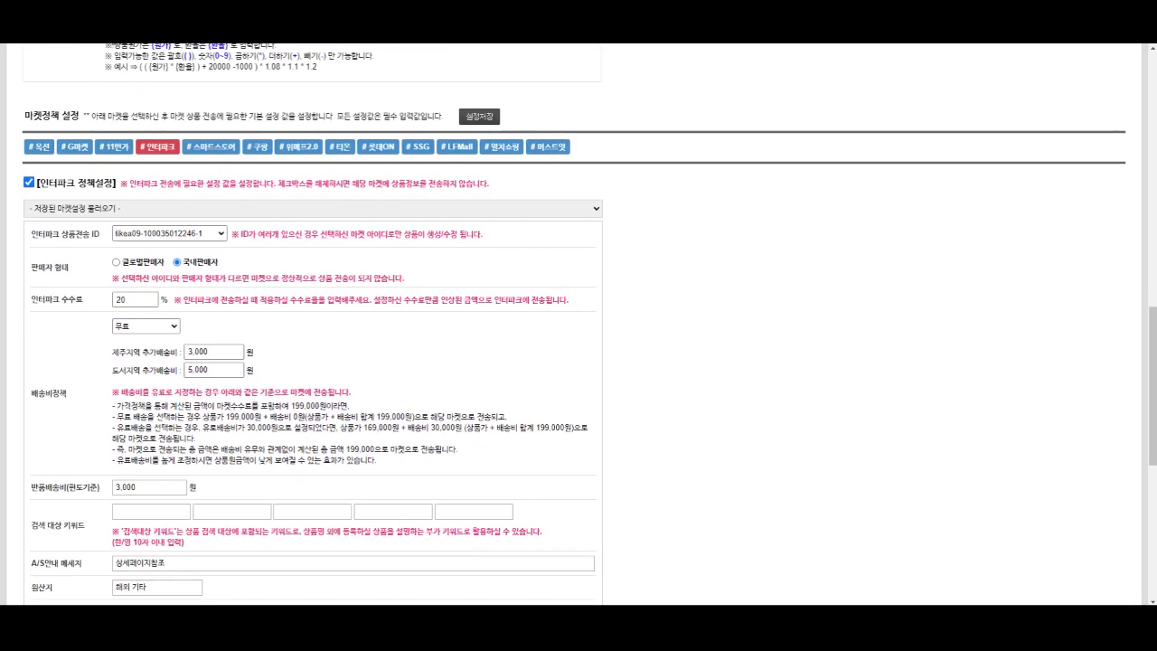
mouse_move(25, 128)
left_mouse_down()
mouse_move(99, 127)
mouse_move(99, 106)
mouse_move(117, 89)
left_mouse_up()
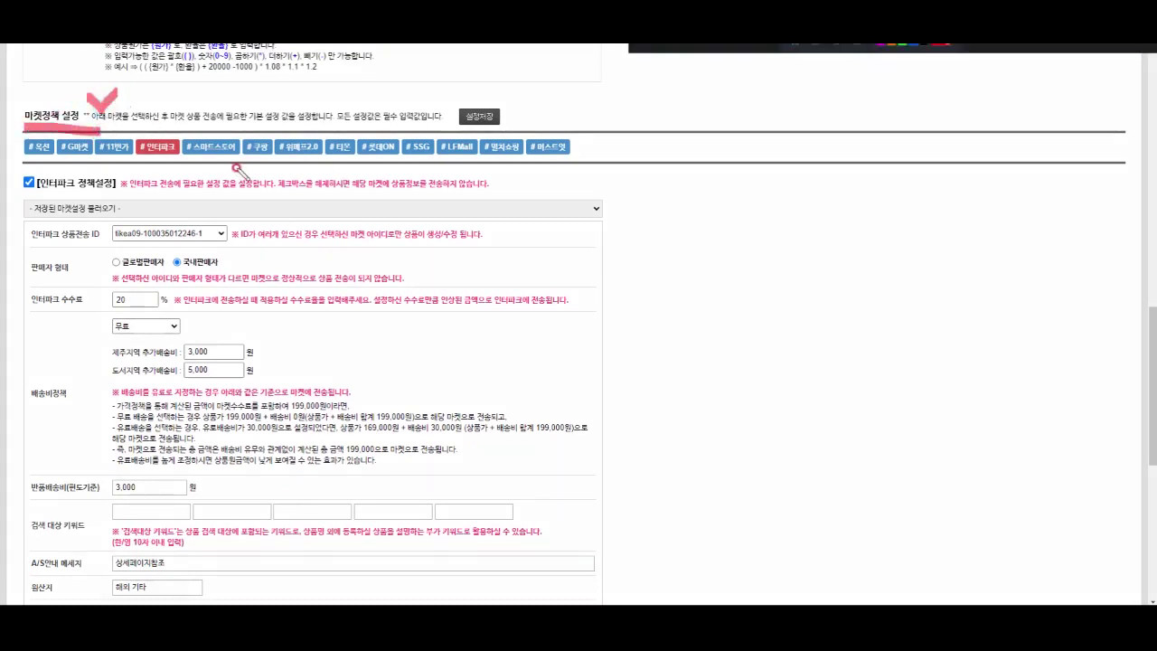
left_click_drag(16, 163, 586, 172)
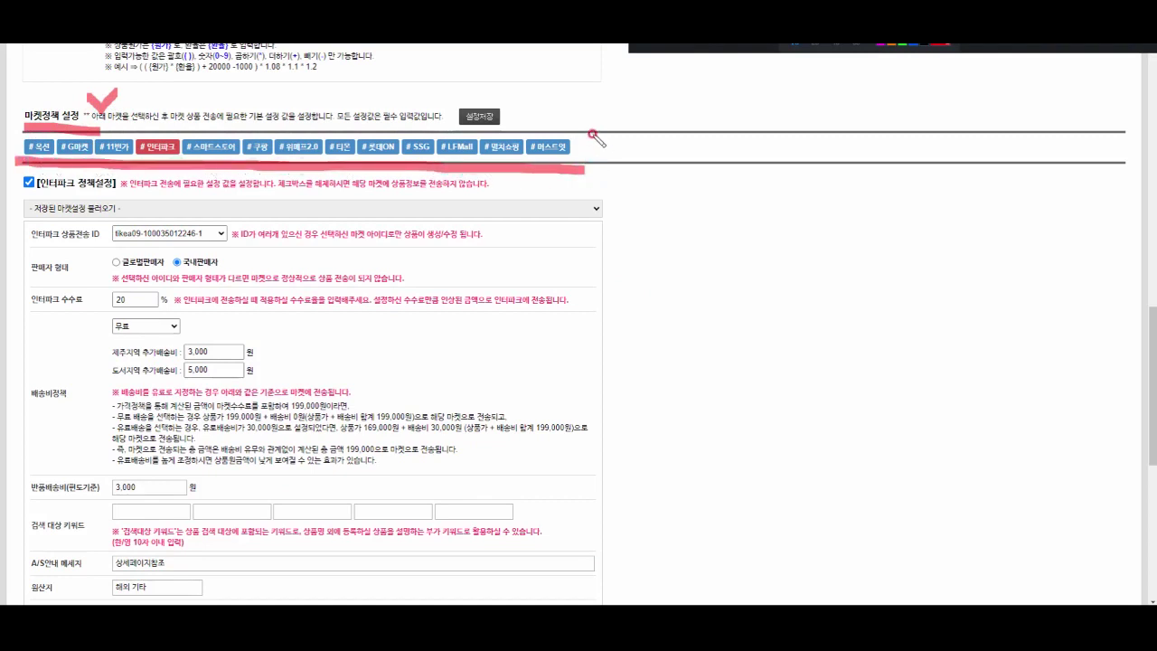
left_click_drag(584, 119, 622, 120)
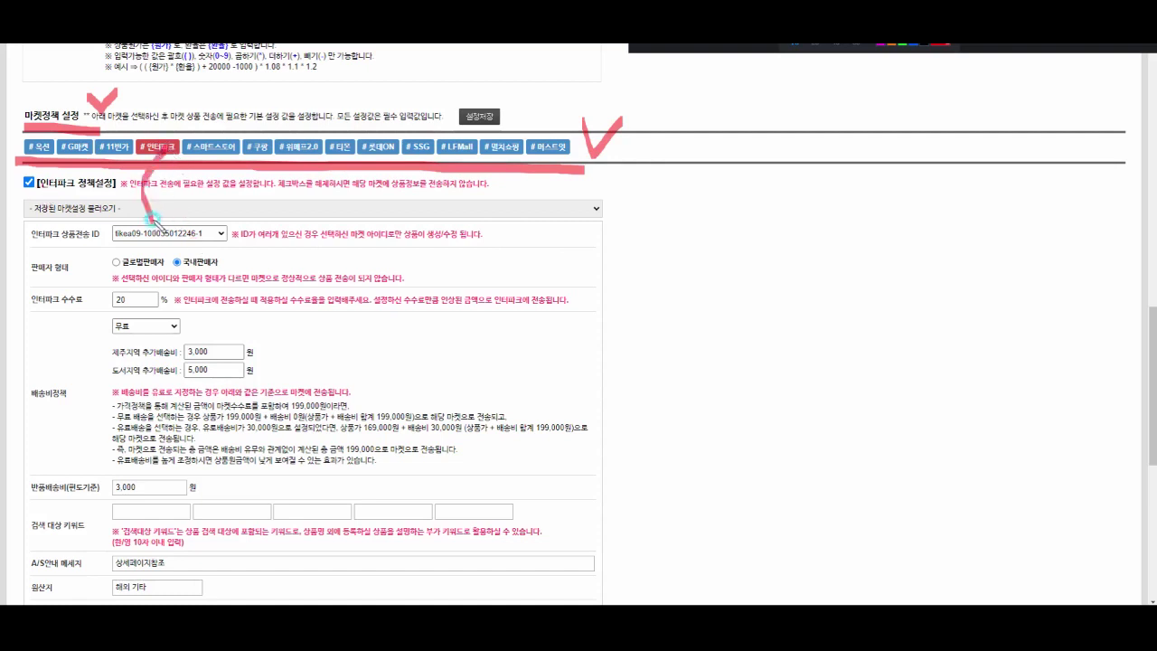
left_click_drag(135, 204, 169, 198)
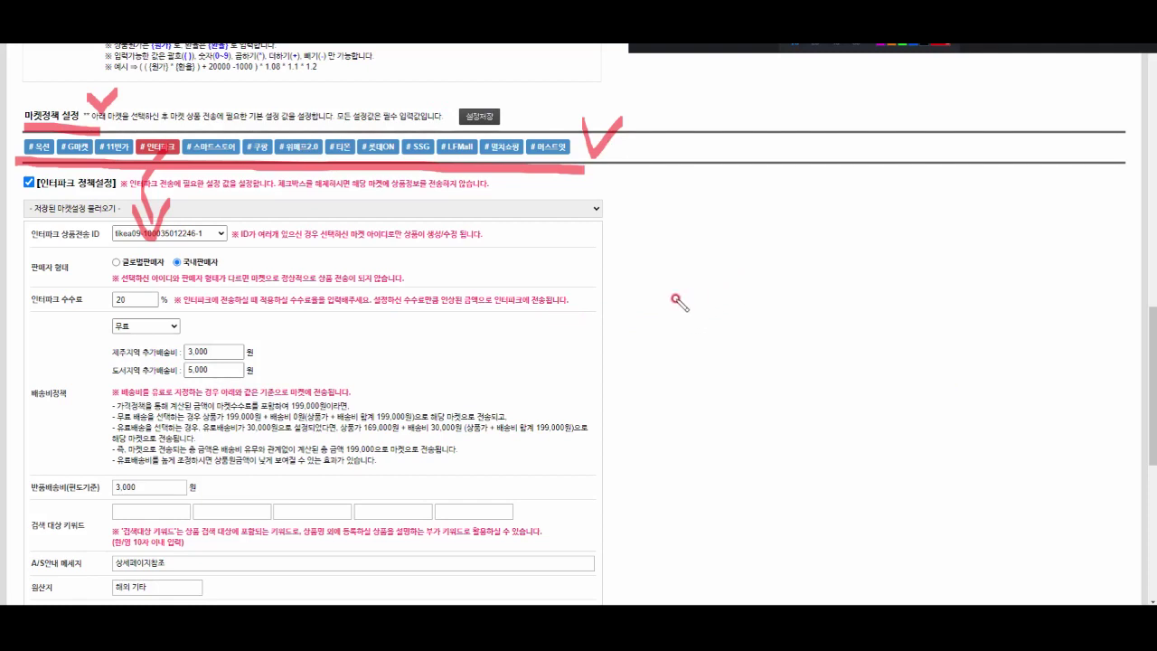
mouse_move(669, 299)
left_mouse_down()
mouse_move(684, 302)
mouse_move(700, 346)
mouse_move(732, 349)
left_mouse_up()
left_click_drag(792, 264, 710, 404)
left_click_drag(711, 257, 811, 402)
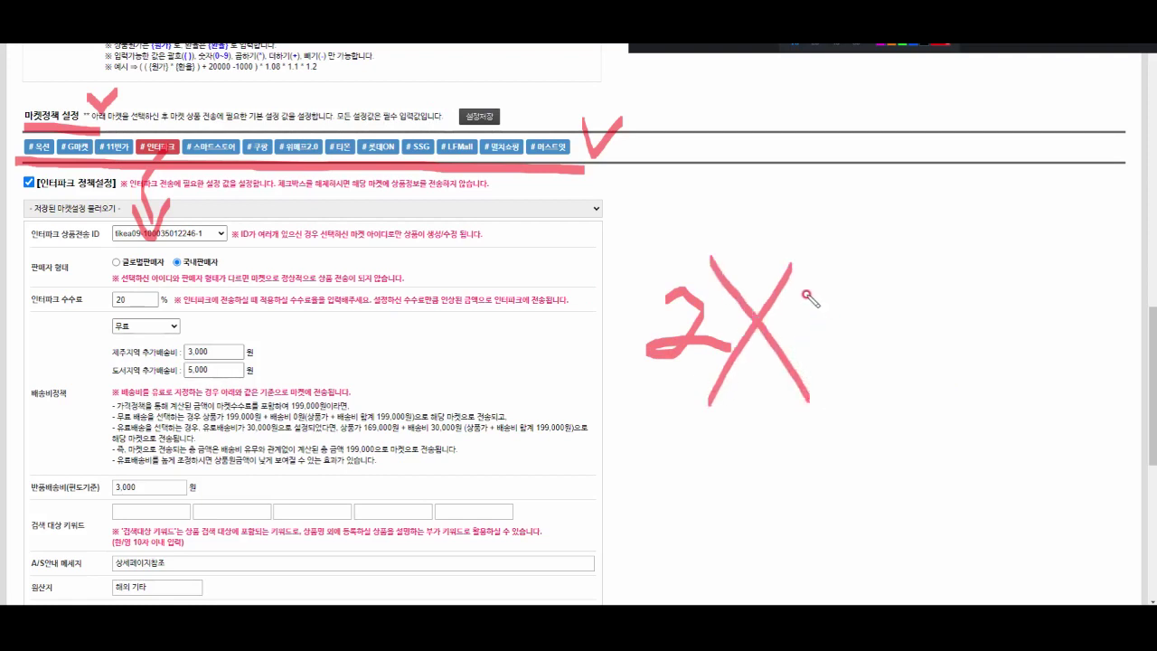
mouse_move(612, 276)
left_mouse_down()
mouse_move(581, 380)
mouse_move(624, 262)
mouse_move(579, 396)
mouse_move(562, 404)
left_mouse_up()
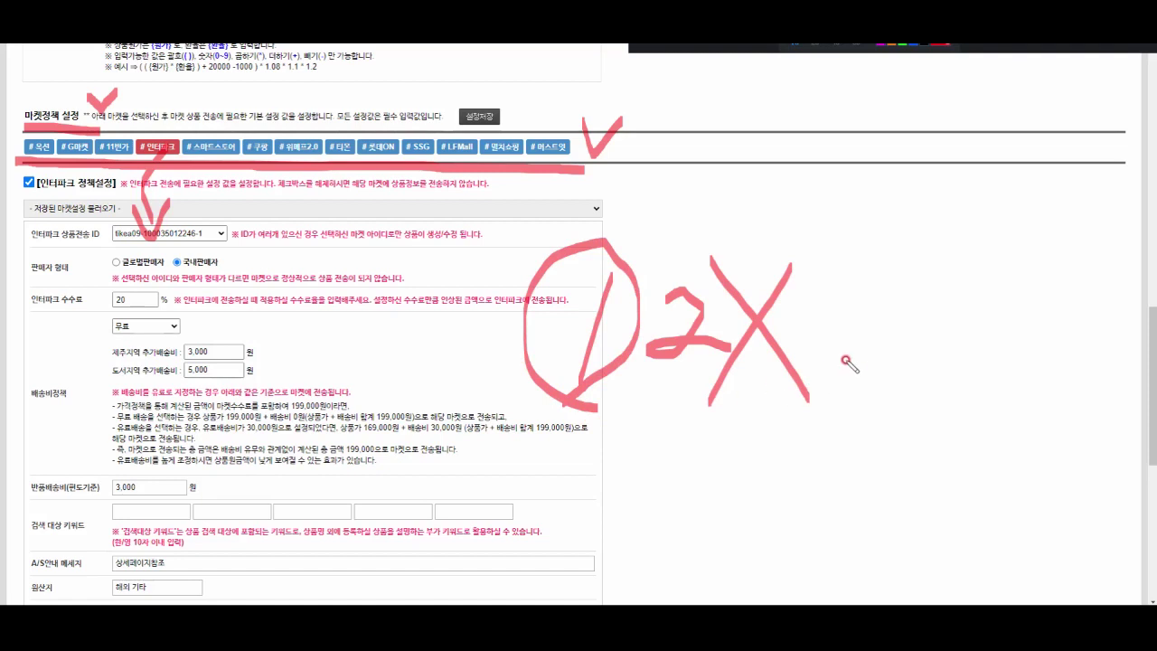
mouse_move(859, 291)
left_mouse_down()
mouse_move(893, 384)
mouse_move(832, 378)
left_mouse_up()
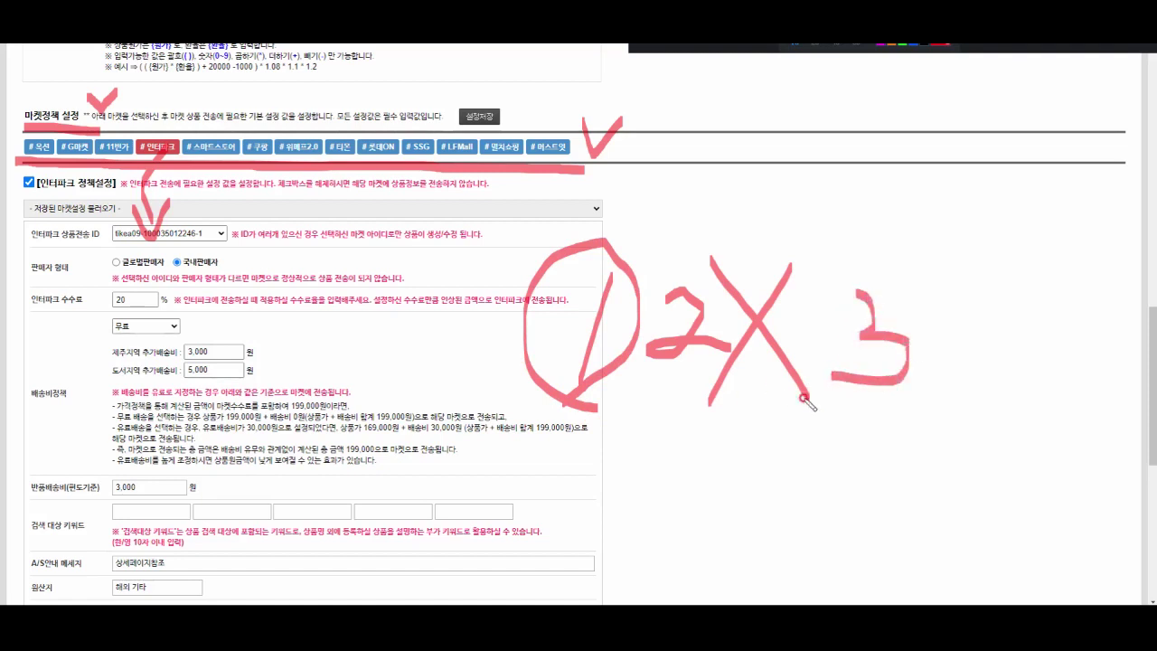
mouse_move(638, 409)
left_mouse_down()
mouse_move(511, 371)
mouse_move(646, 357)
mouse_move(586, 393)
left_mouse_up()
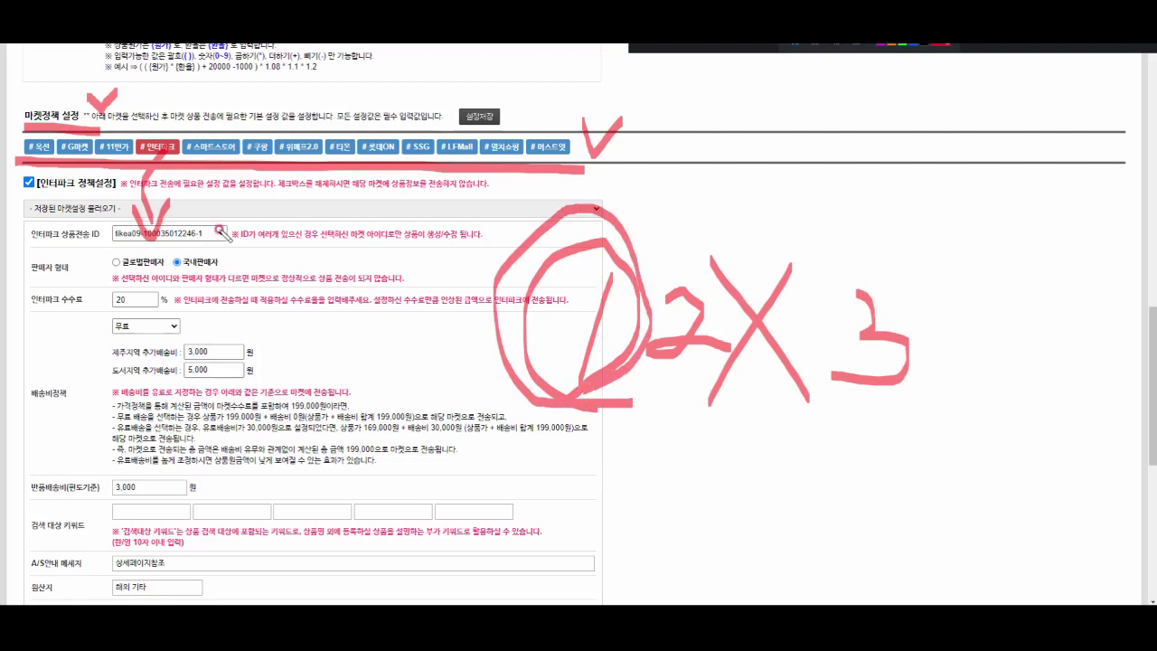
mouse_move(178, 159)
left_mouse_down()
mouse_move(136, 126)
mouse_move(85, 167)
mouse_move(90, 134)
mouse_move(95, 164)
mouse_move(186, 156)
mouse_move(237, 134)
mouse_move(258, 162)
mouse_move(274, 142)
mouse_move(270, 167)
mouse_move(217, 172)
left_mouse_up()
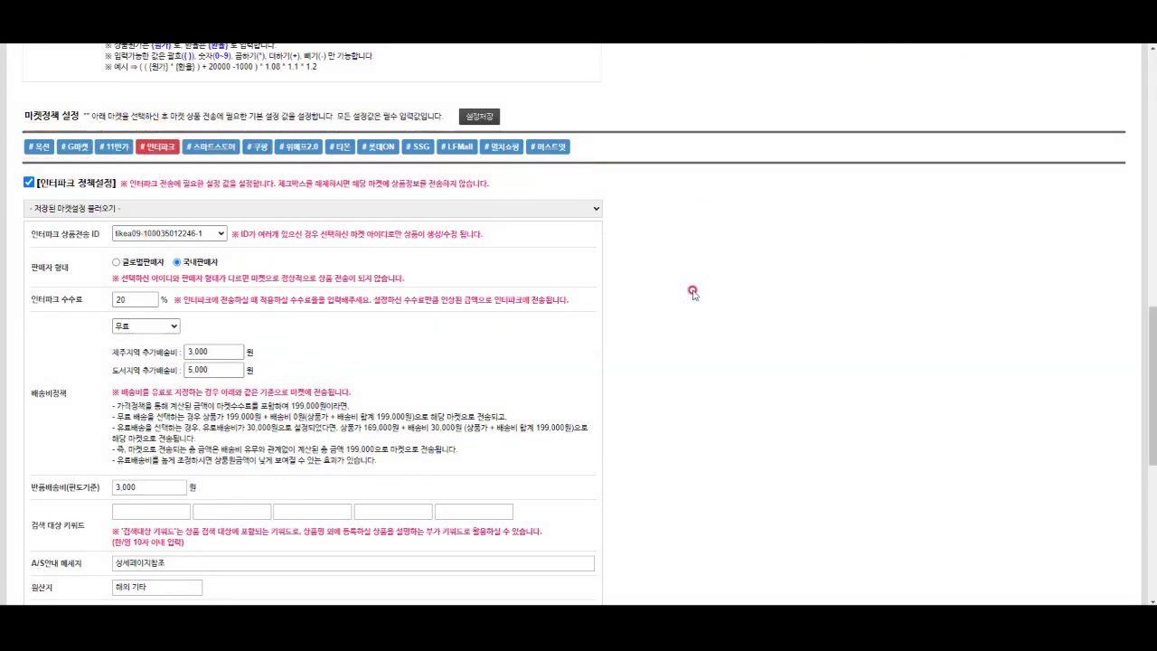
scroll(693, 289, "up", 5)
scroll(692, 291, "up", 6)
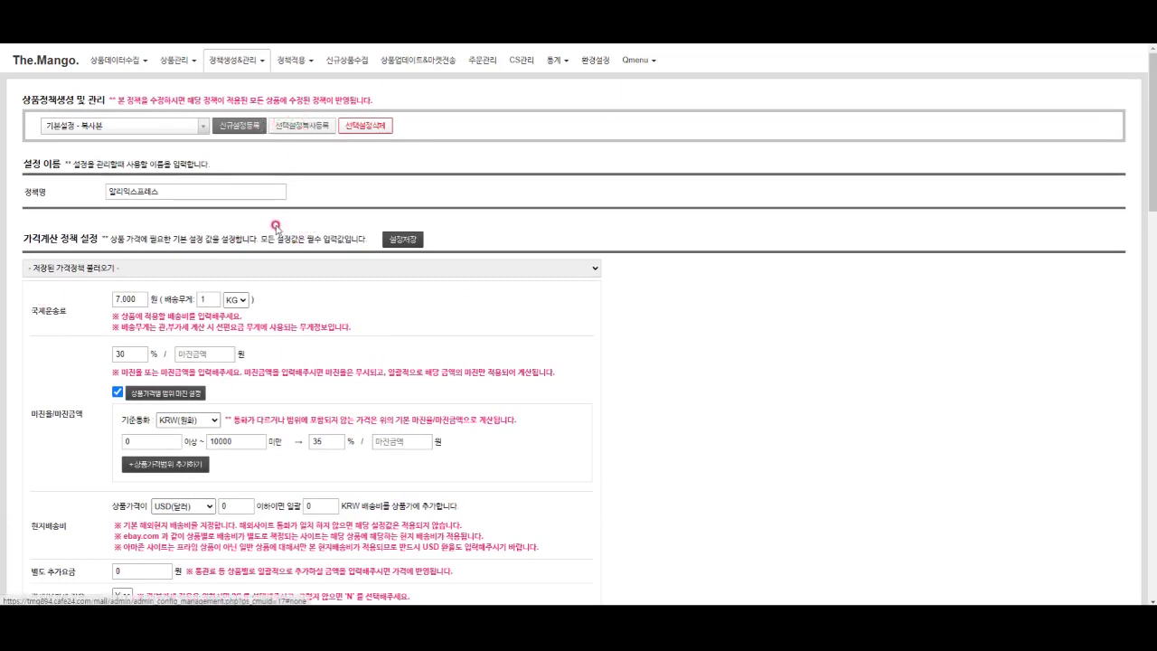
scroll(322, 264, "down", 5)
scroll(322, 268, "down", 5)
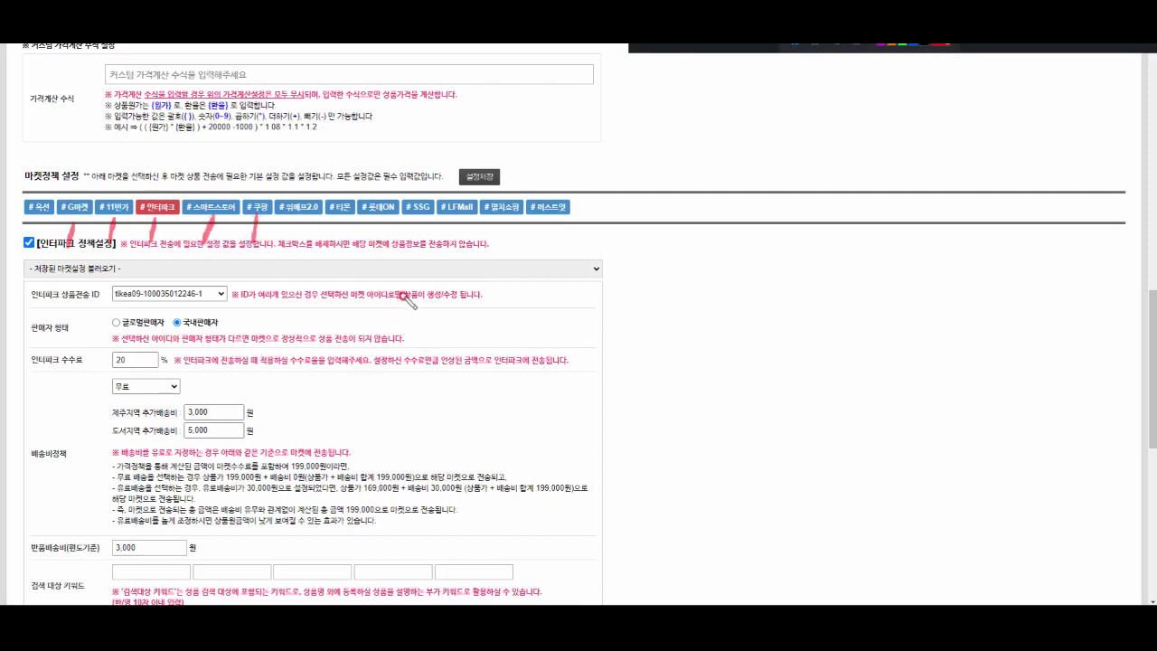
left_click_drag(302, 215, 295, 243)
left_click_drag(346, 215, 344, 232)
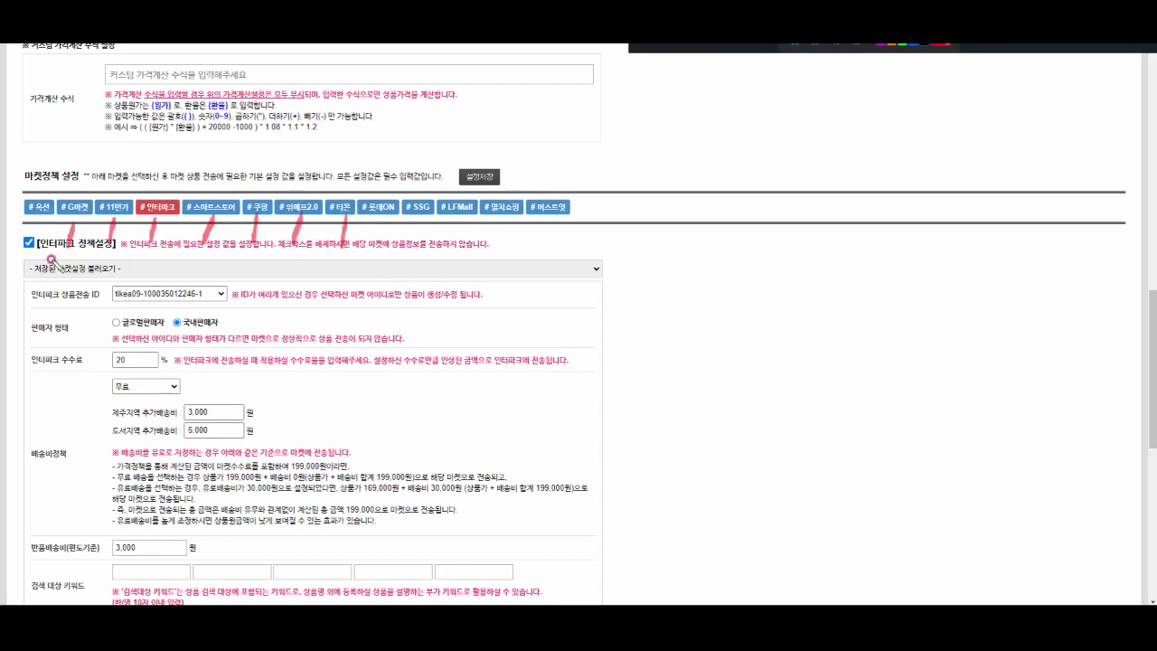
left_click_drag(47, 264, 476, 287)
left_click_drag(425, 217, 536, 233)
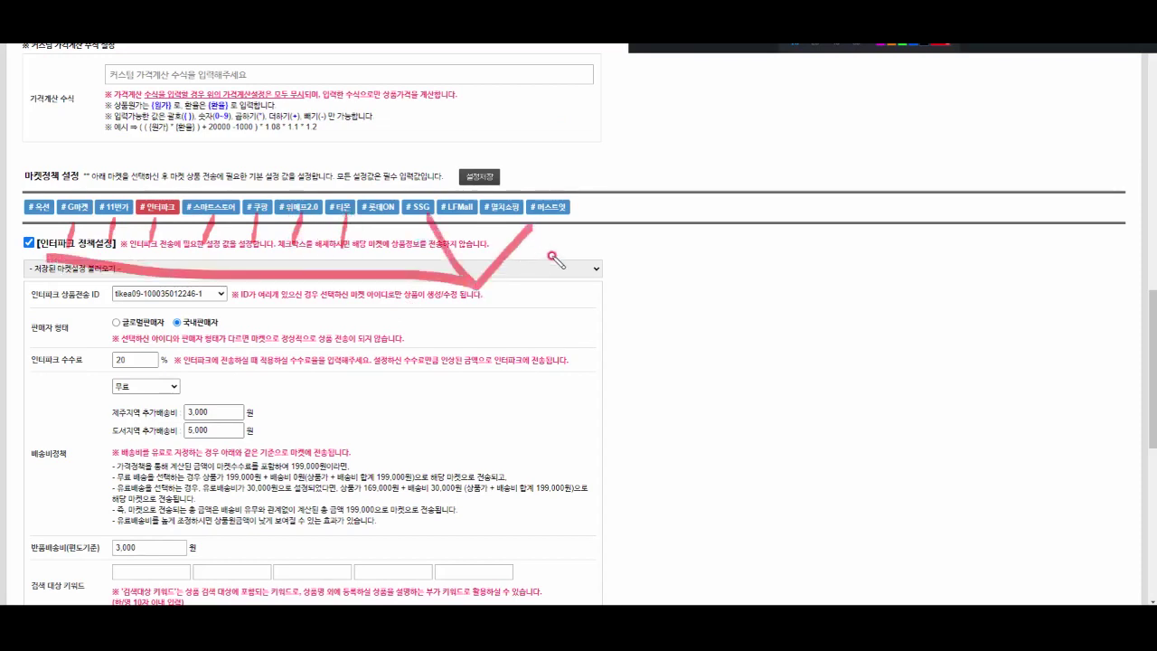
key("Escape")
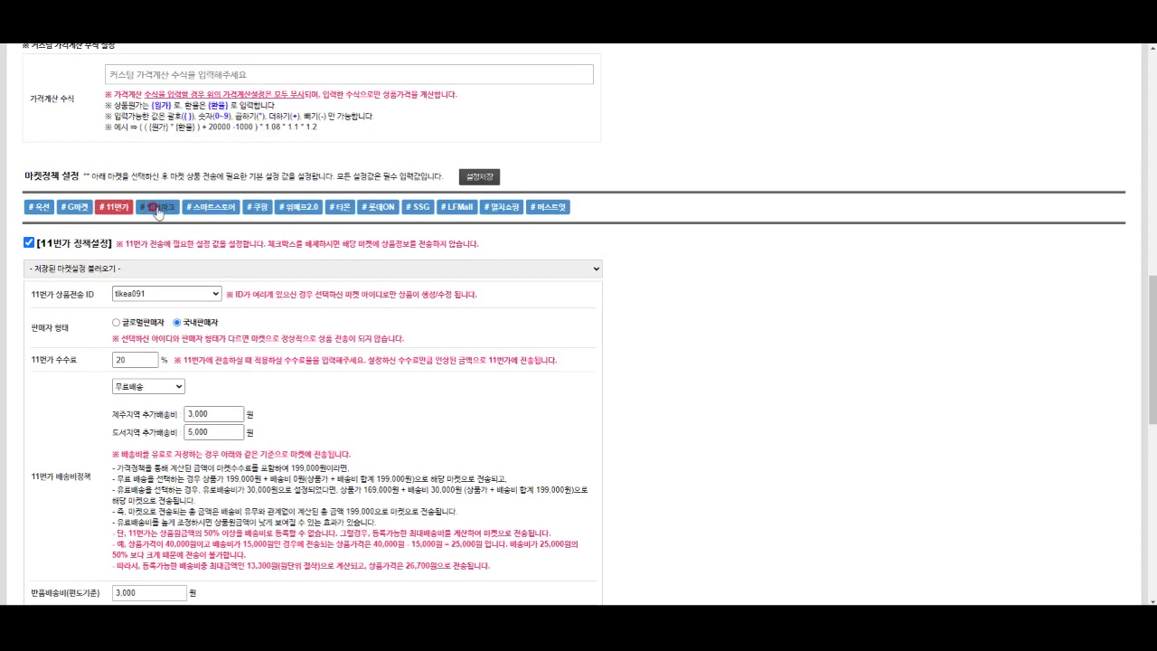
Review the market policy settings of 쿠팡, 위메프2.0, G마켓, 11번가, 인터파크 and 스마트스토어.
left_click(257, 207)
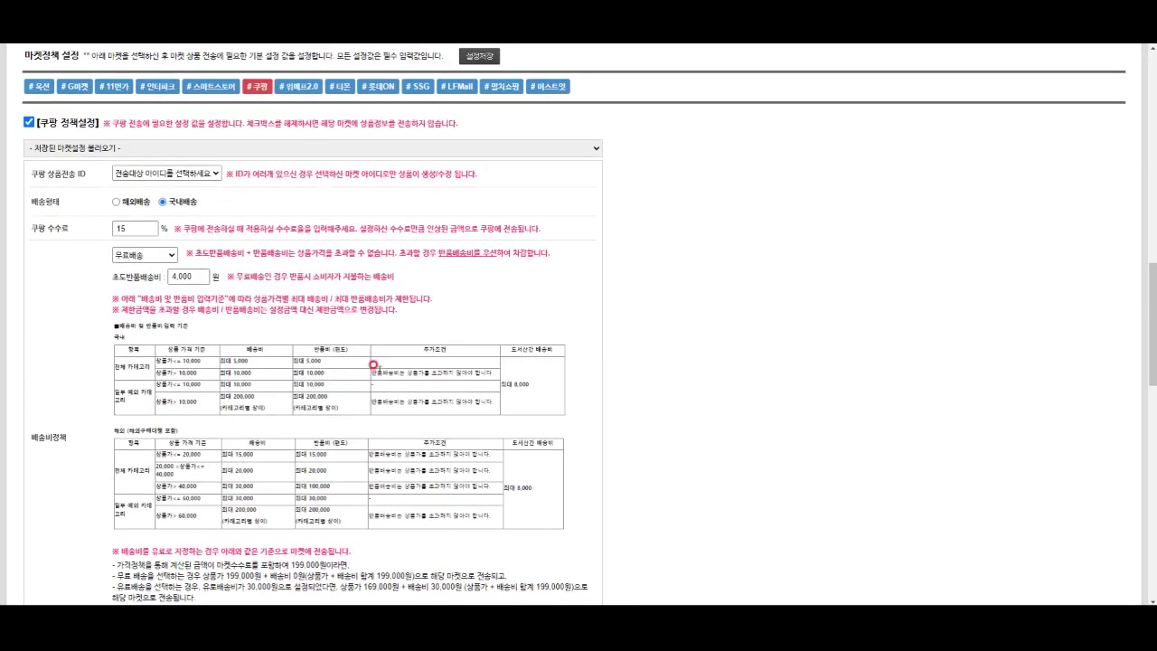
left_click(296, 87)
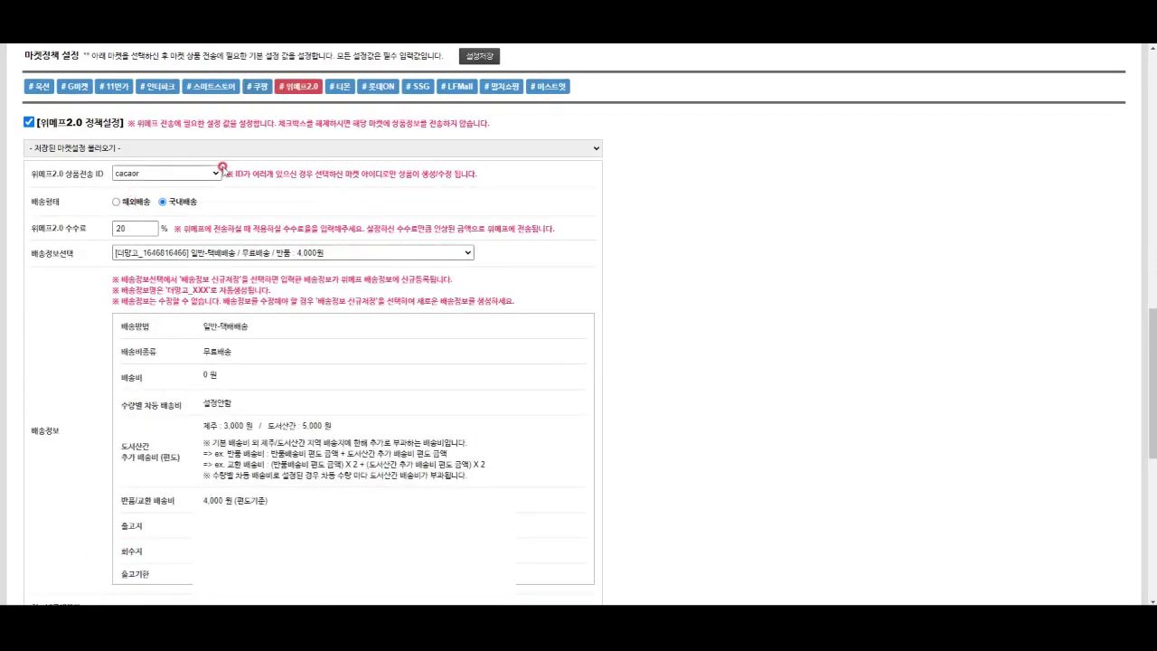
left_click(79, 91)
left_click(112, 87)
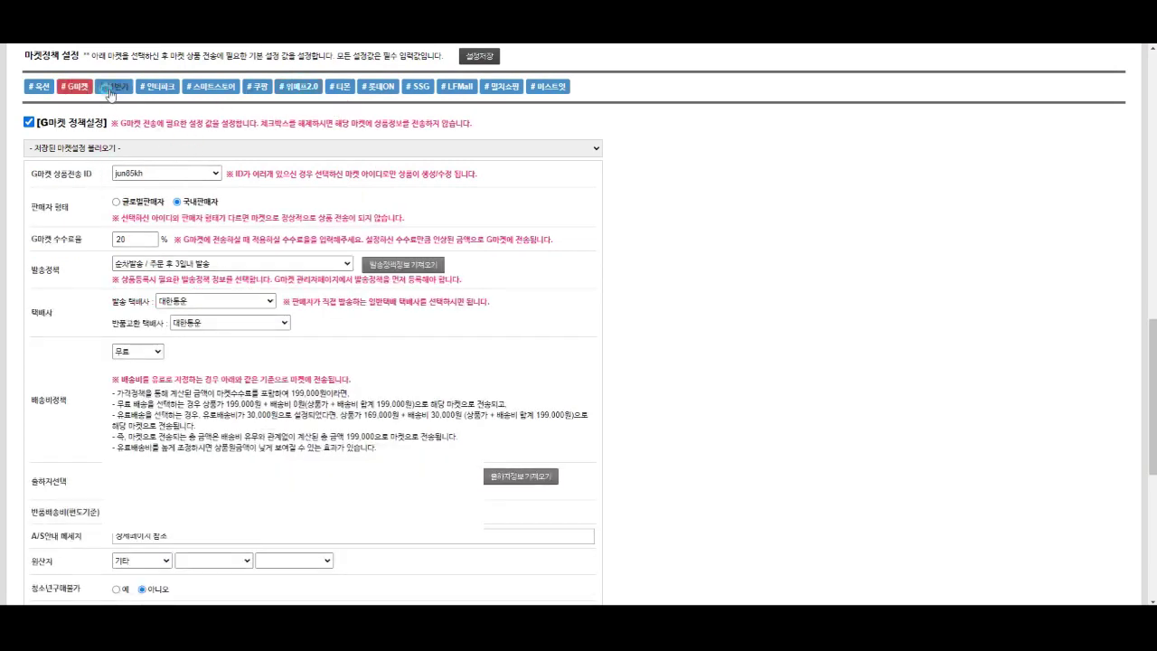
left_click(154, 94)
left_click(211, 88)
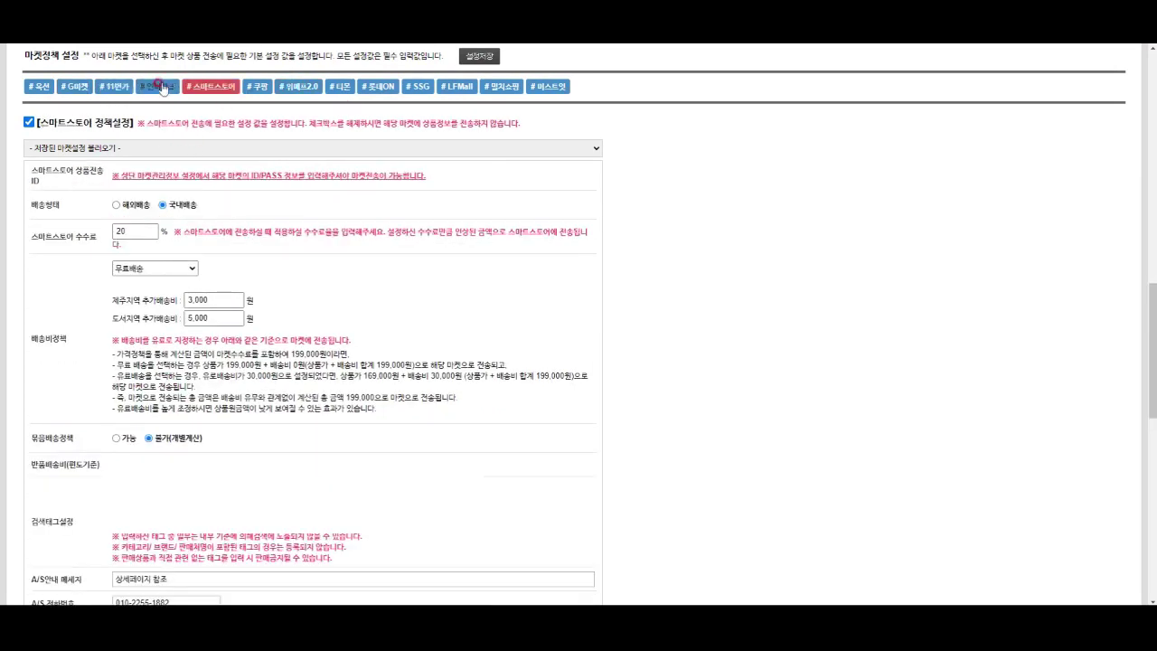
Disable the 스마트스토어 market policy so that no product information is sent to that market.
scroll(329, 253, "up", 2)
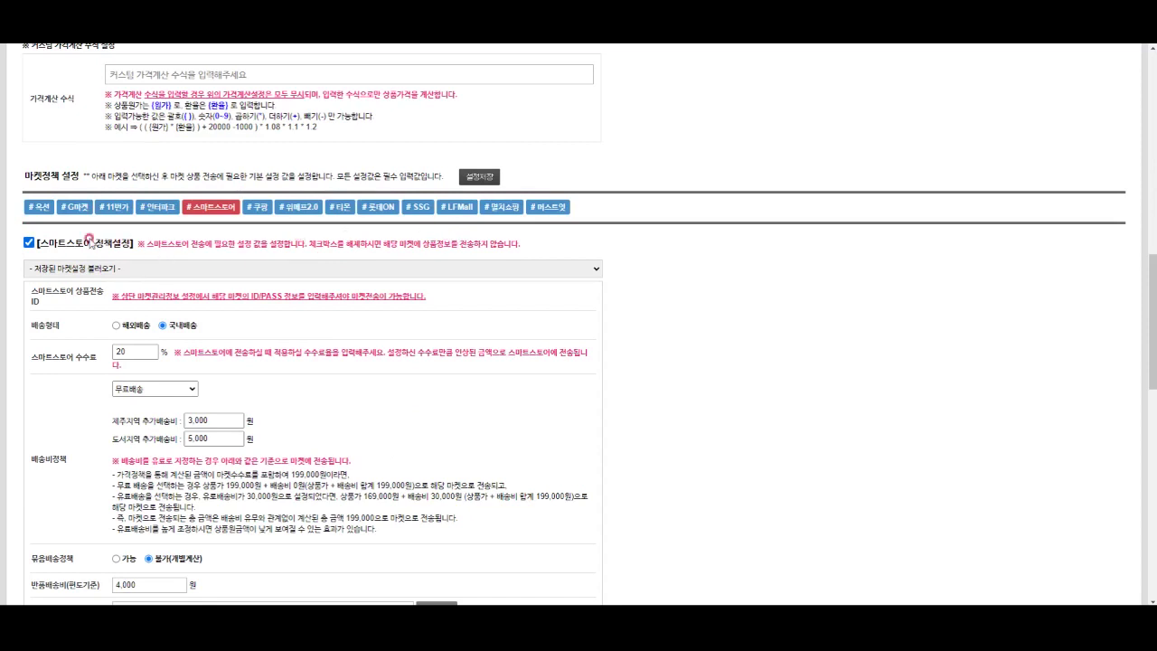
left_click(214, 238)
left_click(29, 242)
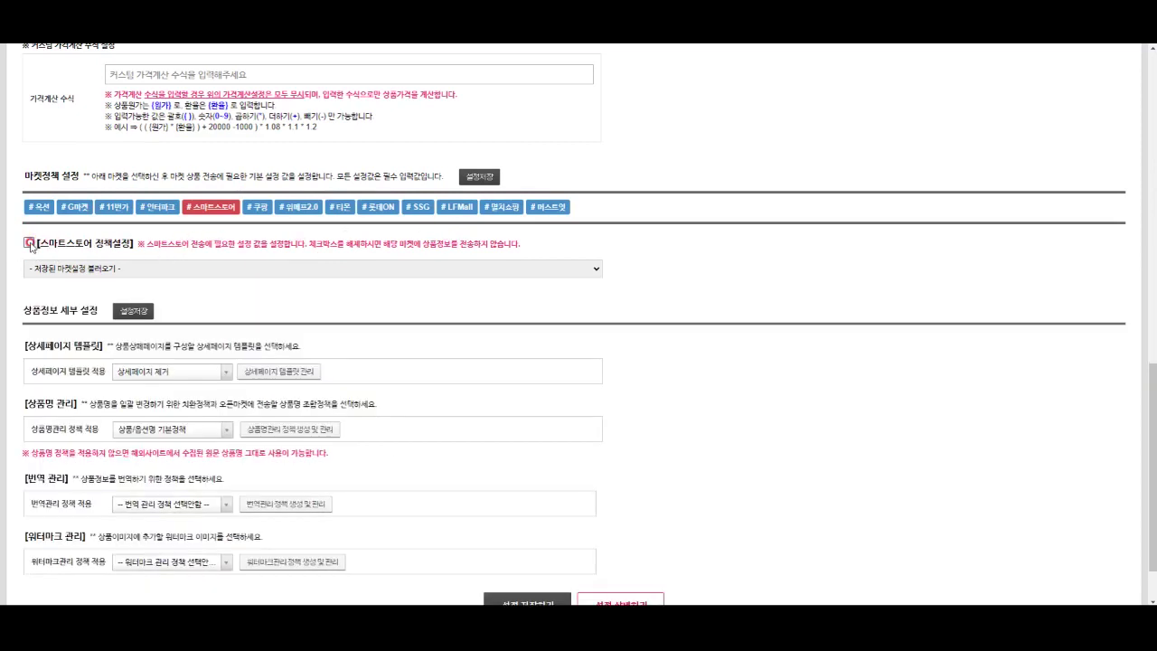
Enable the 쿠팡 market policy, select its product transfer account ID and set the shipping type to 해외배송.
left_click(259, 208)
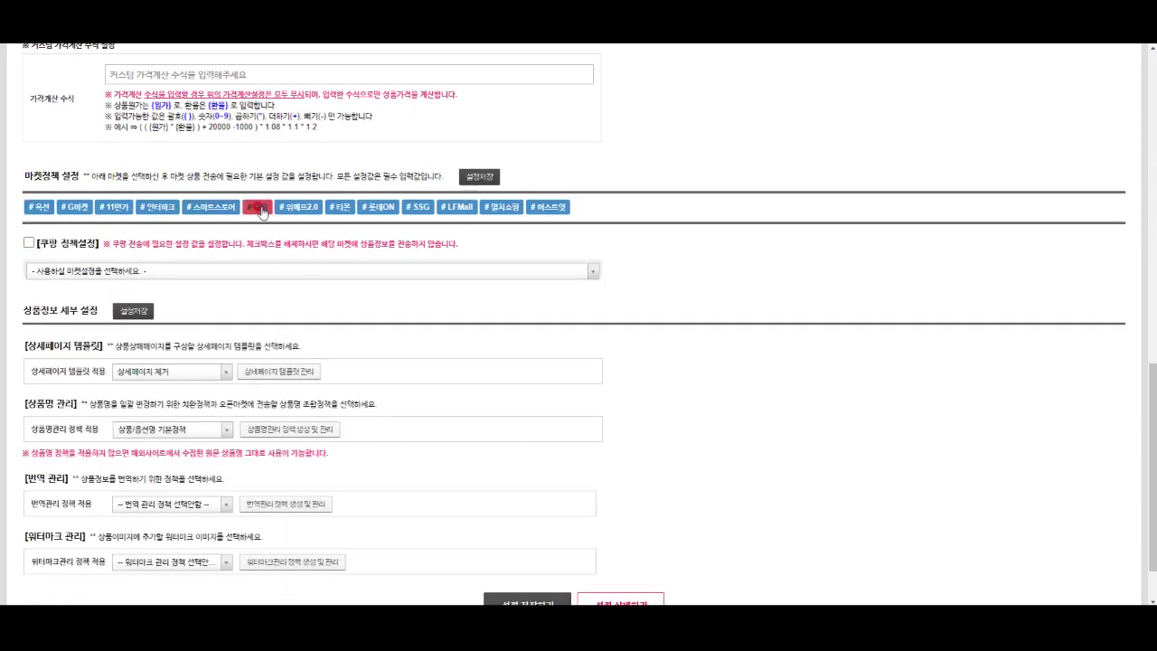
left_click(622, 232)
left_click(28, 242)
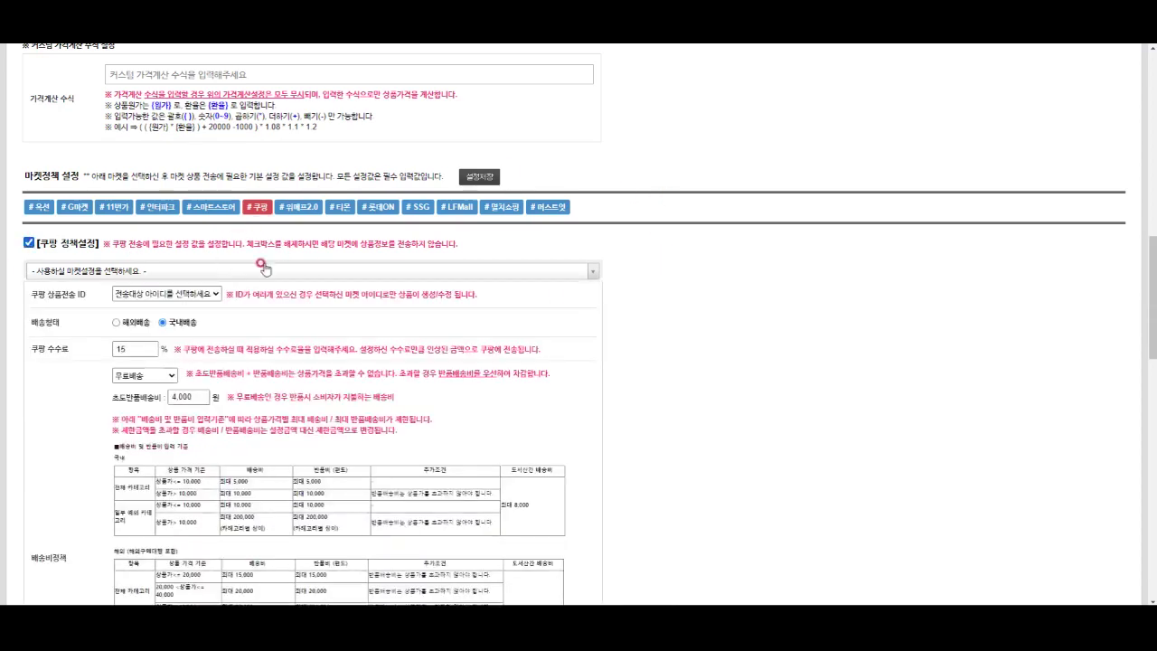
scroll(222, 272, "down", 2)
left_click(117, 203)
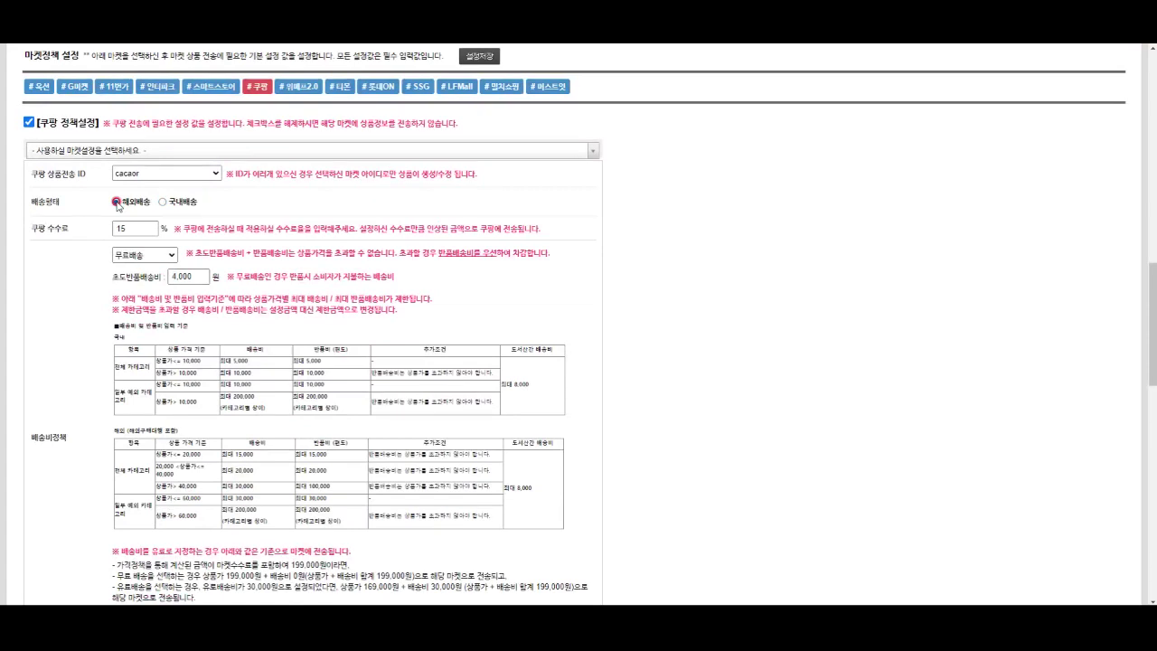
Check the policy's margin rate and minimum margin amount against the 쿠팡 commission rate (쿠팡 수수료).
left_click(133, 226)
scroll(732, 298, "up", 1)
scroll(733, 300, "up", 10)
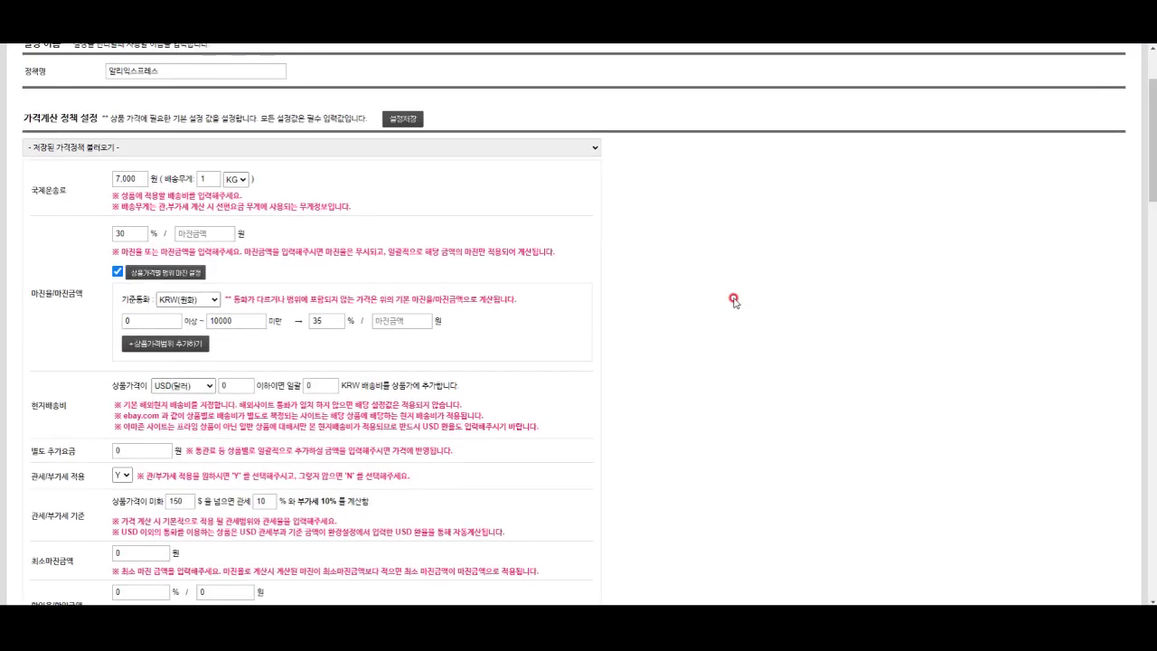
left_click_drag(130, 233, 105, 237)
scroll(80, 264, "down", 5)
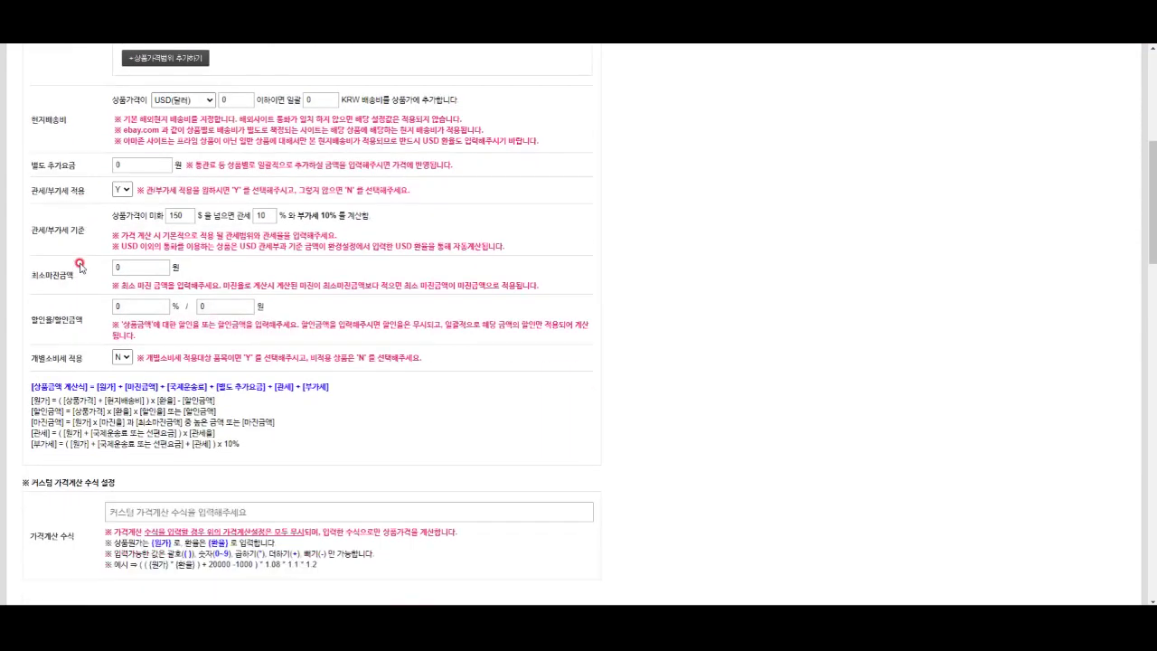
scroll(80, 264, "down", 5)
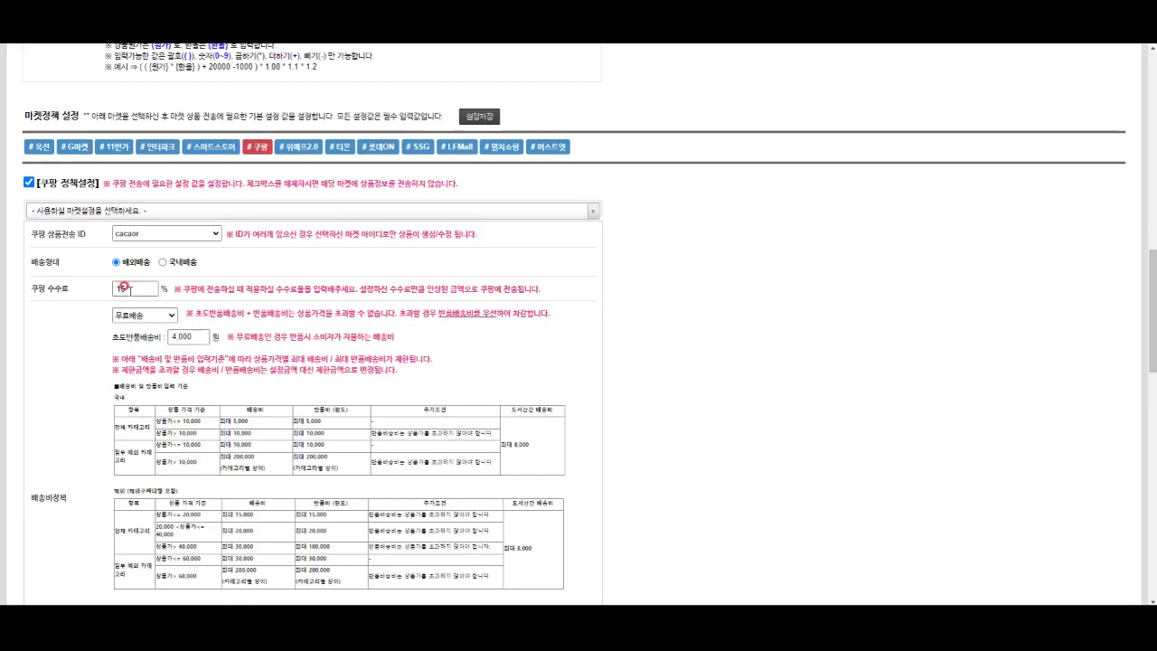
double_click(130, 288)
left_click(644, 326)
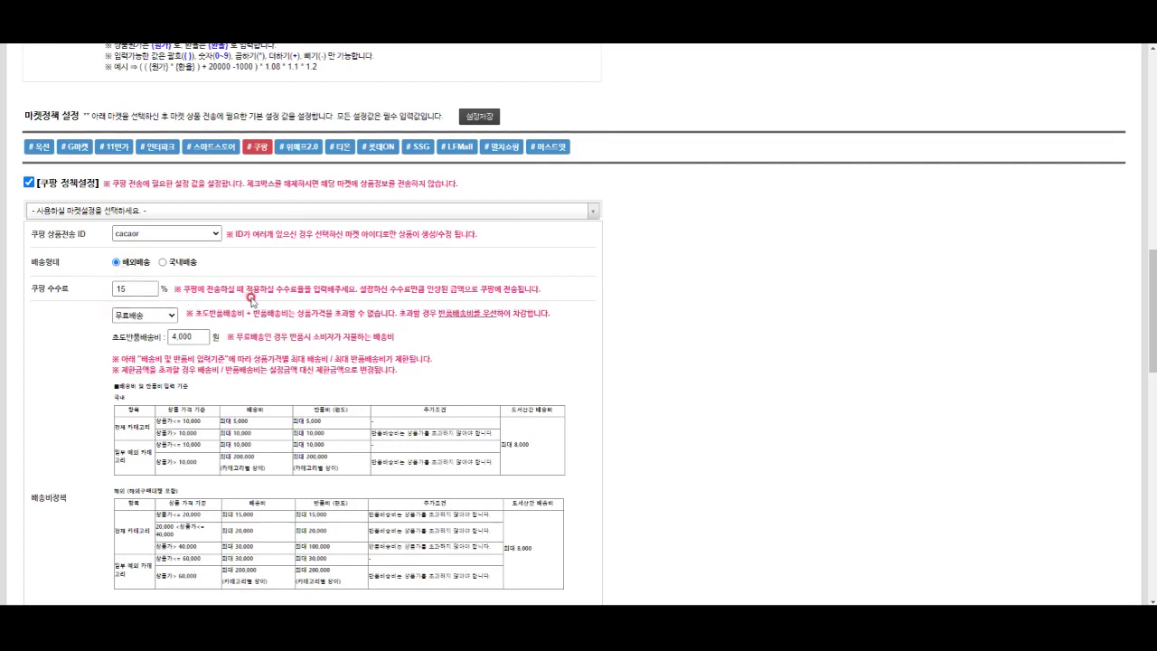
Set the 쿠팡 initial return shipping fee (초도반품배송비) and one-way return shipping fee (반품배송비) to 7000 won each.
scroll(252, 298, "down", 1)
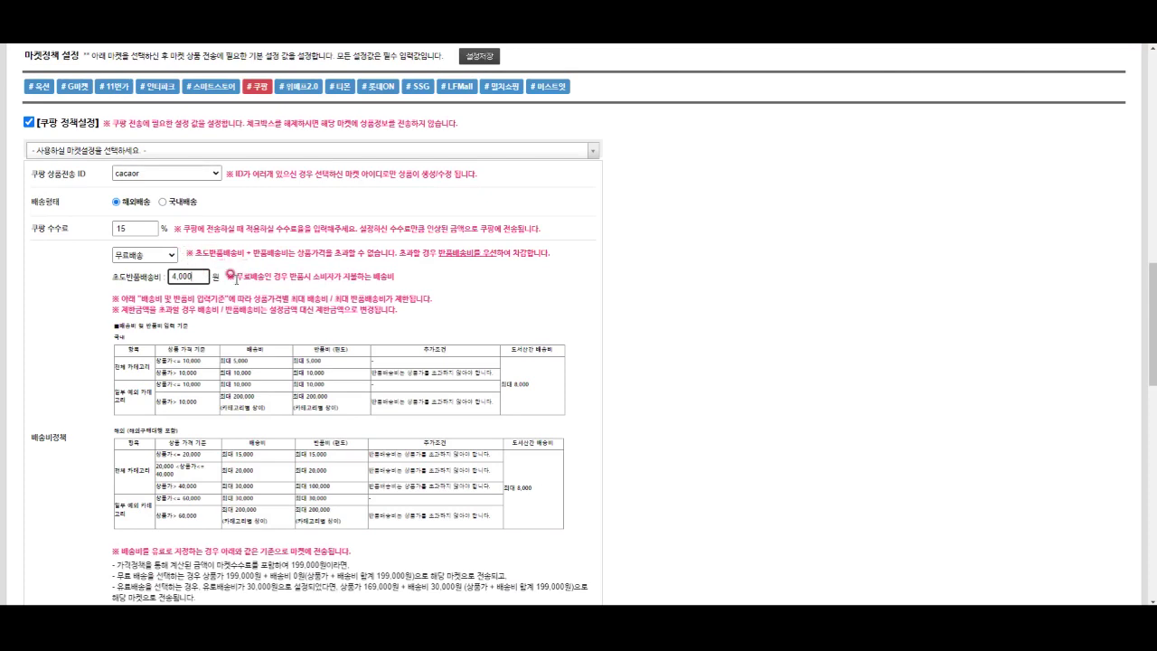
left_click_drag(199, 276, 138, 273)
scroll(816, 323, "down", 4)
left_click_drag(178, 412, 81, 400)
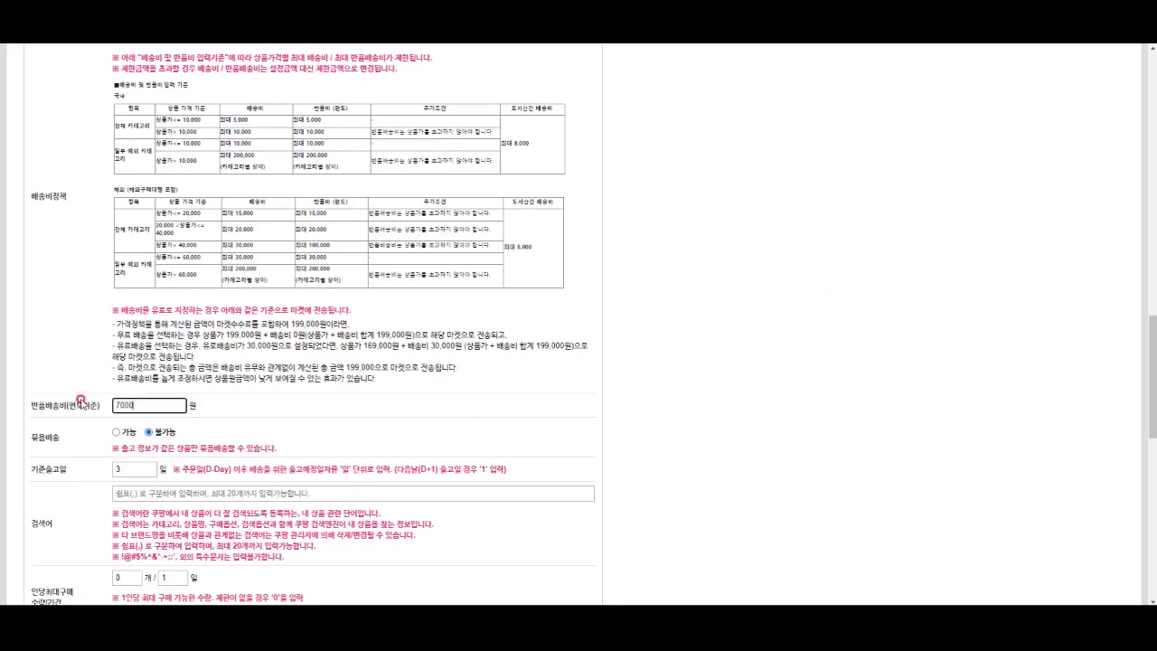
left_click(378, 418)
Set the 쿠팡 standard dispatch time (기준출고일) to 14 days.
scroll(378, 421, "down", 1)
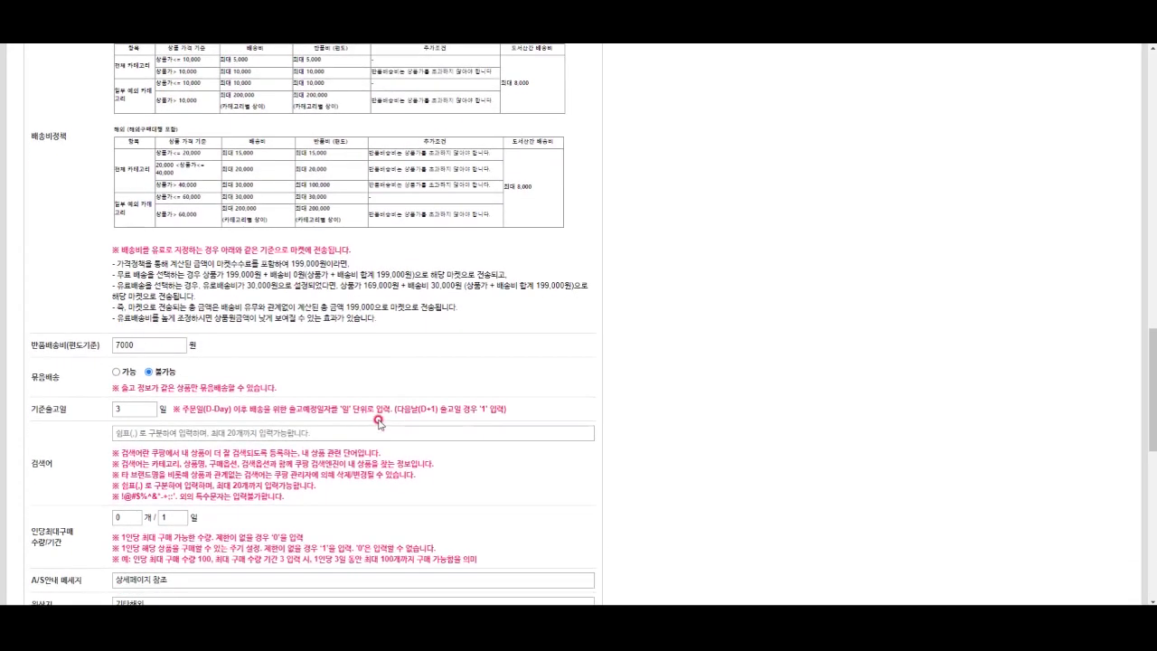
left_click(134, 409)
left_click_drag(135, 409, 103, 406)
left_click(646, 373)
Check the A/S guidance message and set the 쿠팡 country of origin (원산지) to 기타 해외.
scroll(646, 373, "down", 3)
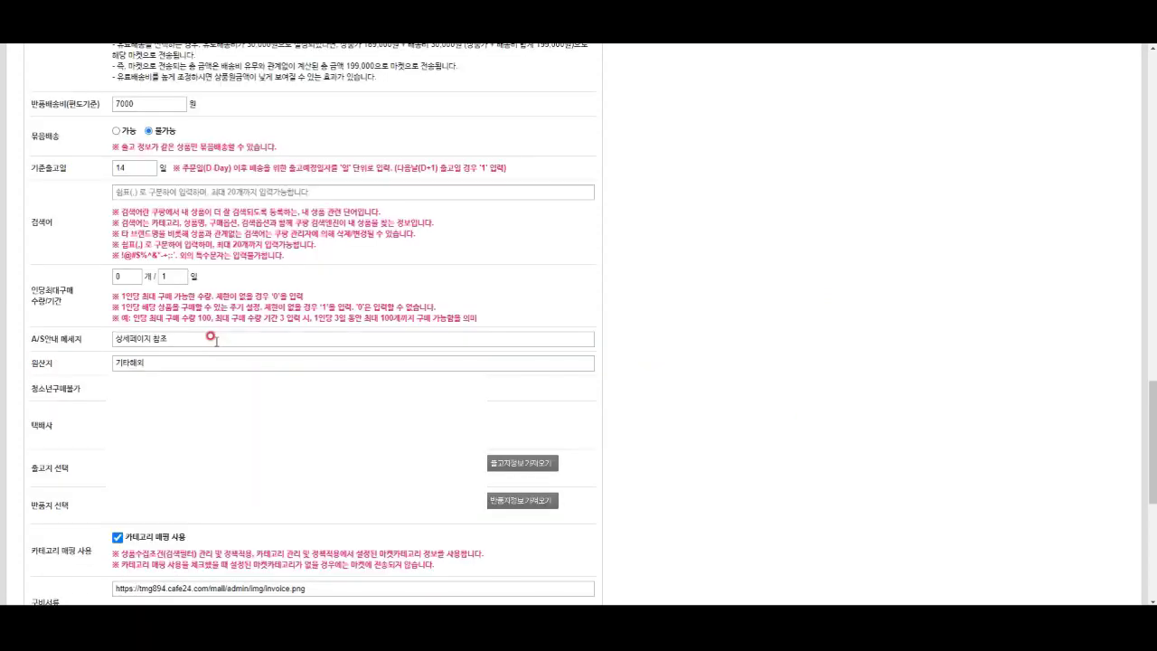
triple_click(204, 339)
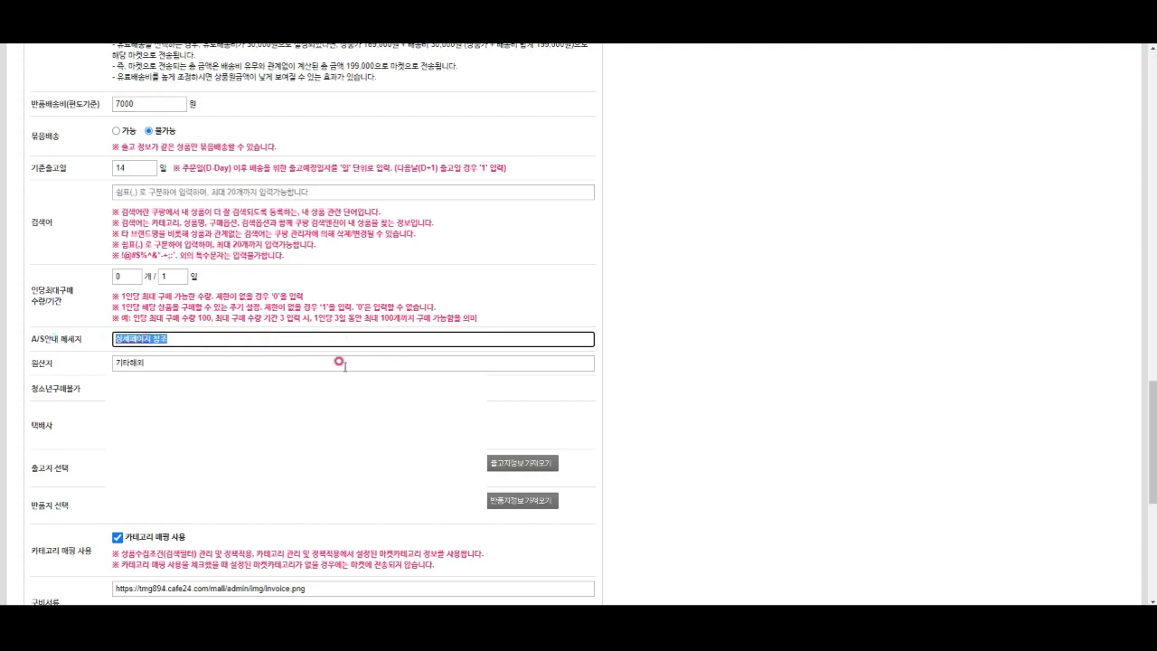
left_click(200, 363)
scroll(200, 365, "down", 1)
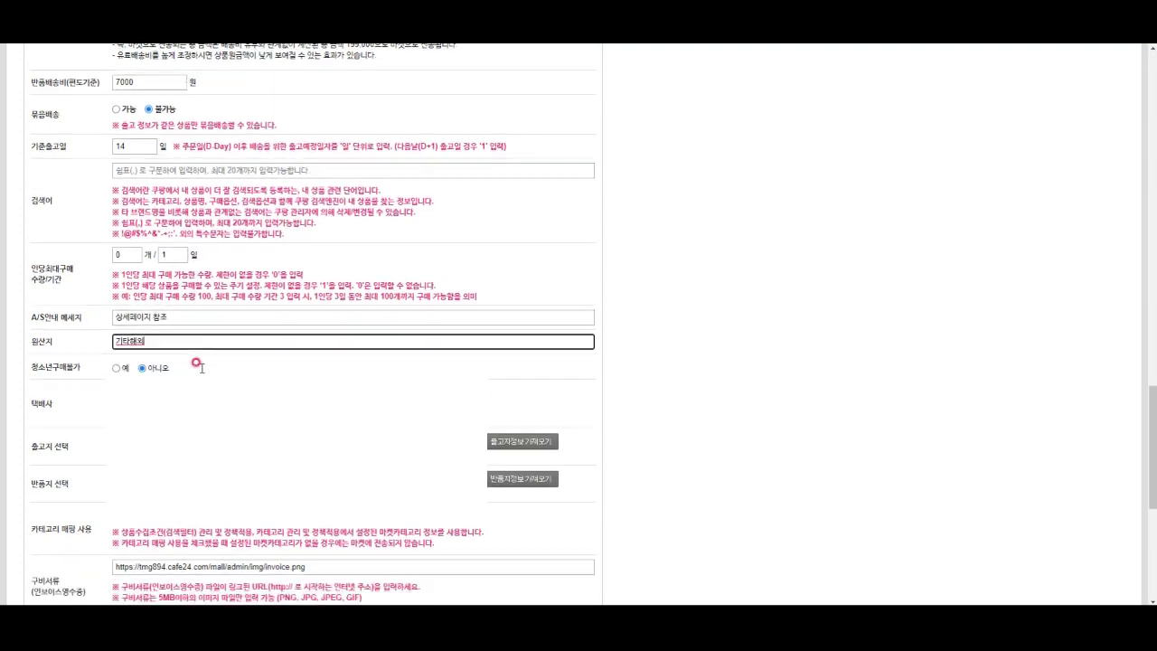
left_click(169, 300)
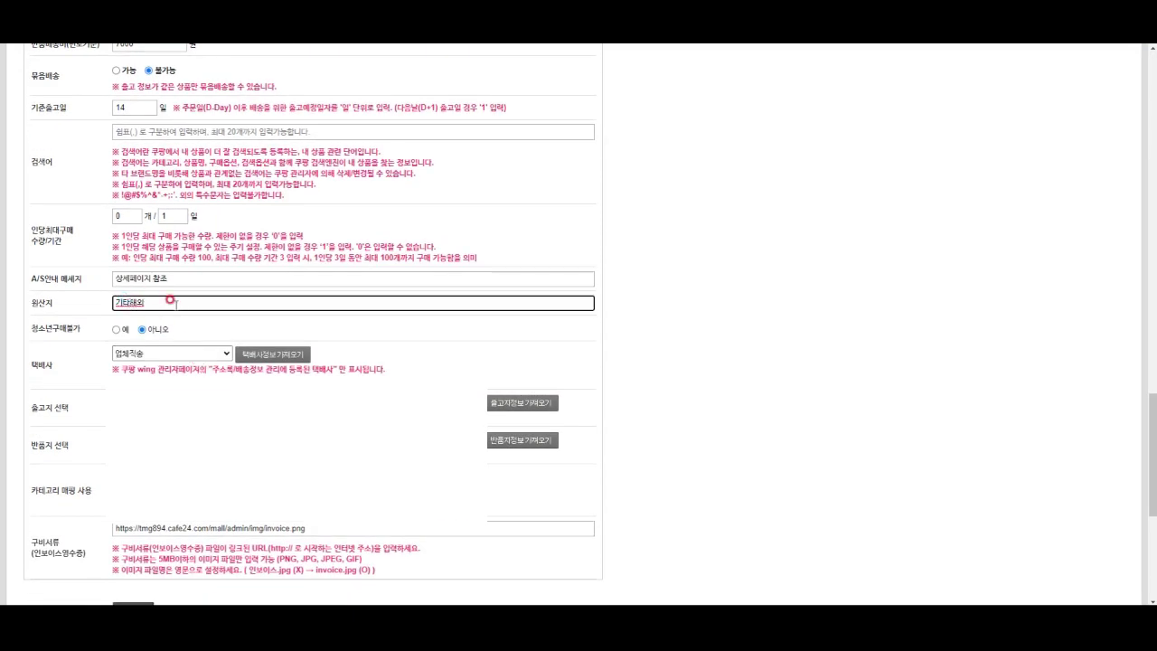
left_click_drag(172, 303, 93, 305)
left_click(191, 301)
Set the 쿠팡 courier (택배사) to CJ 대한통운 and check the invoice document URL (구비서류).
scroll(192, 301, "down", 1)
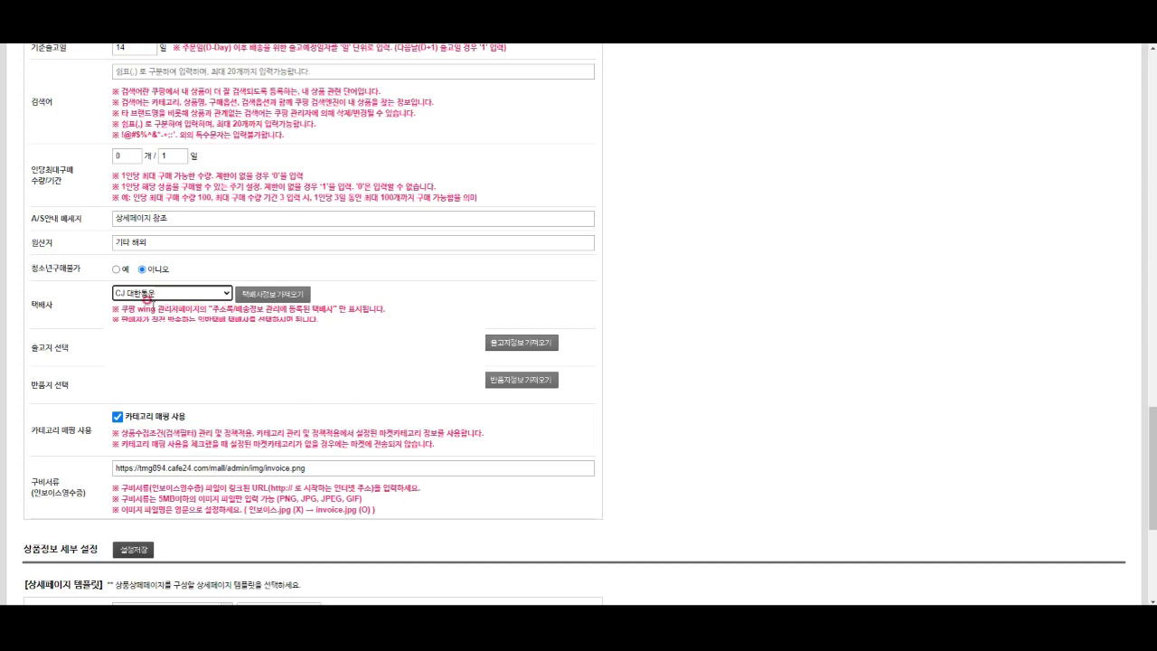
left_click(207, 293)
left_click(196, 307)
triple_click(339, 469)
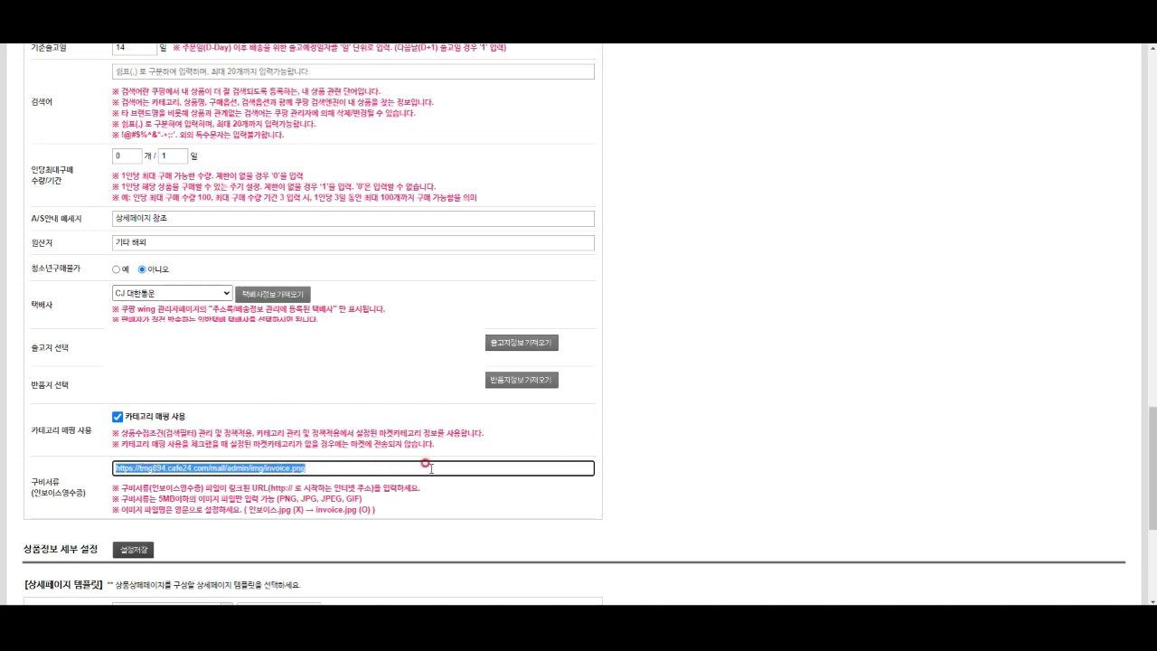
Save the price calculation policy settings (가격계산 정책 설정) of the 알리익스프레스 policy.
scroll(690, 465, "up", 10)
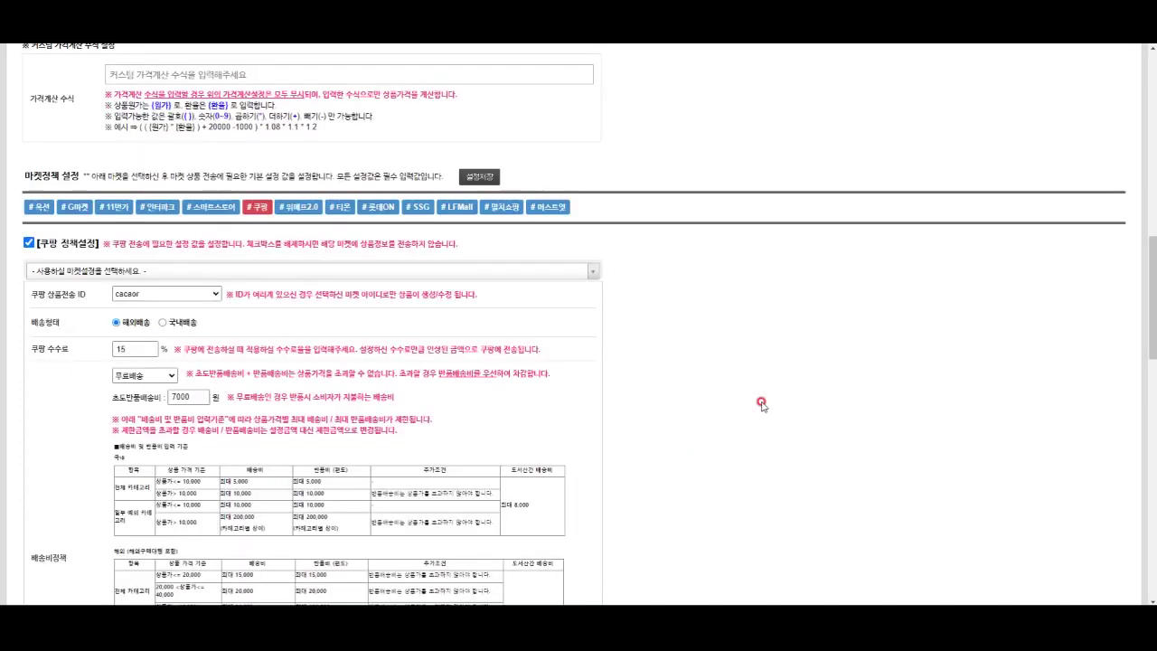
scroll(761, 404, "down", 3)
scroll(762, 404, "up", 3)
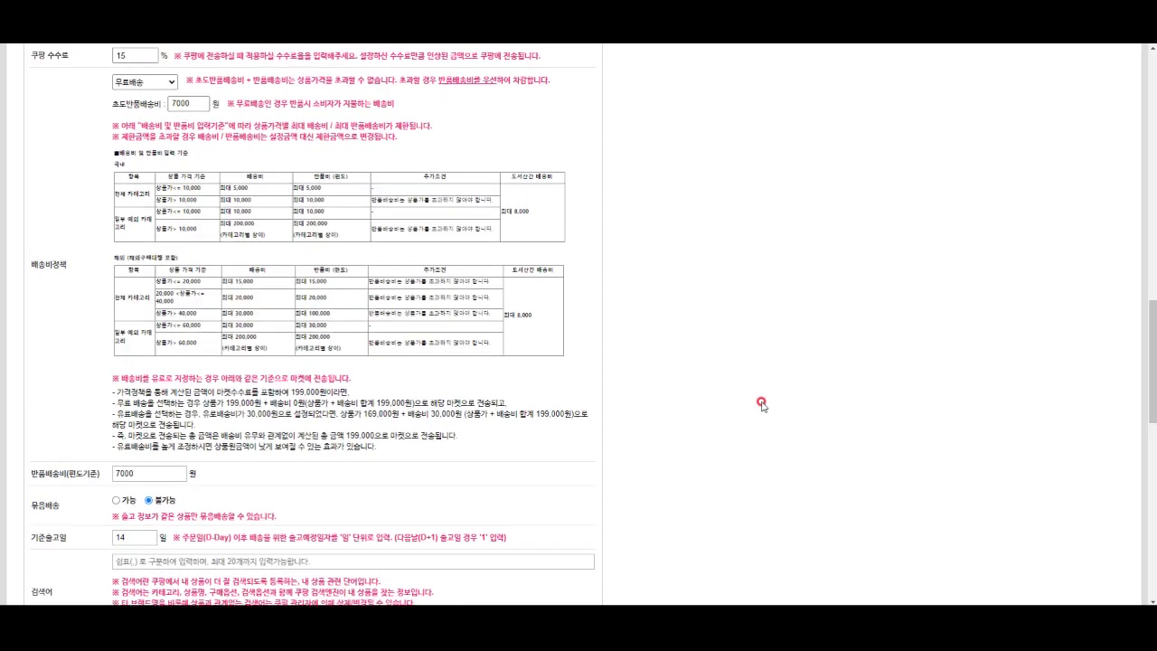
scroll(761, 404, "up", 6)
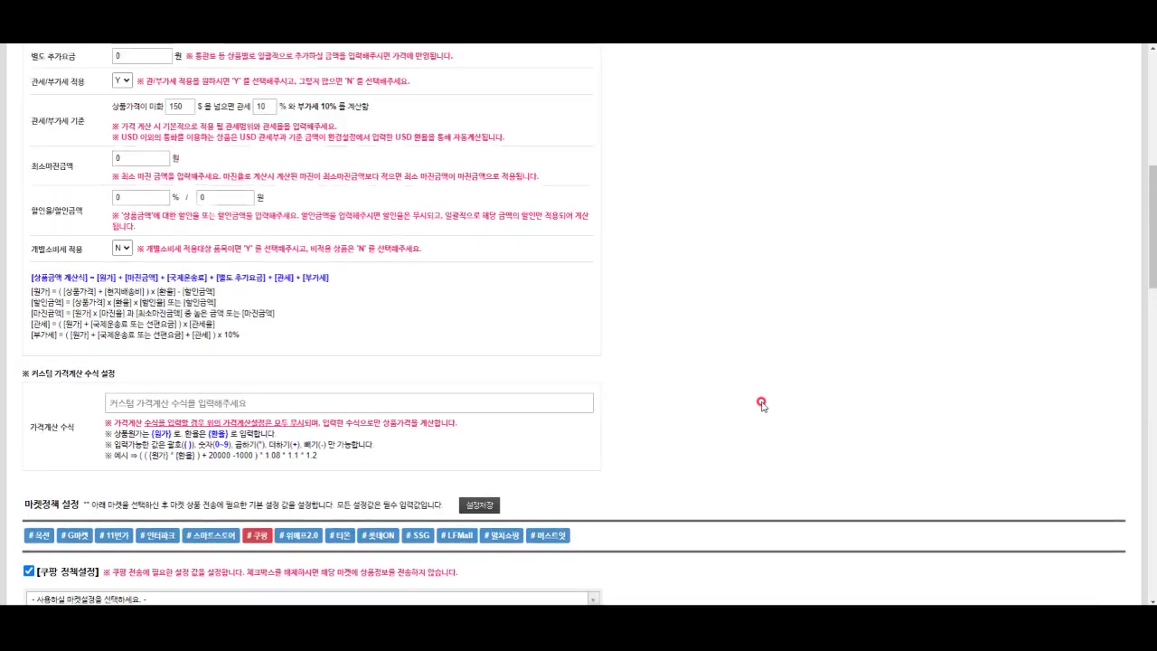
scroll(761, 405, "up", 3)
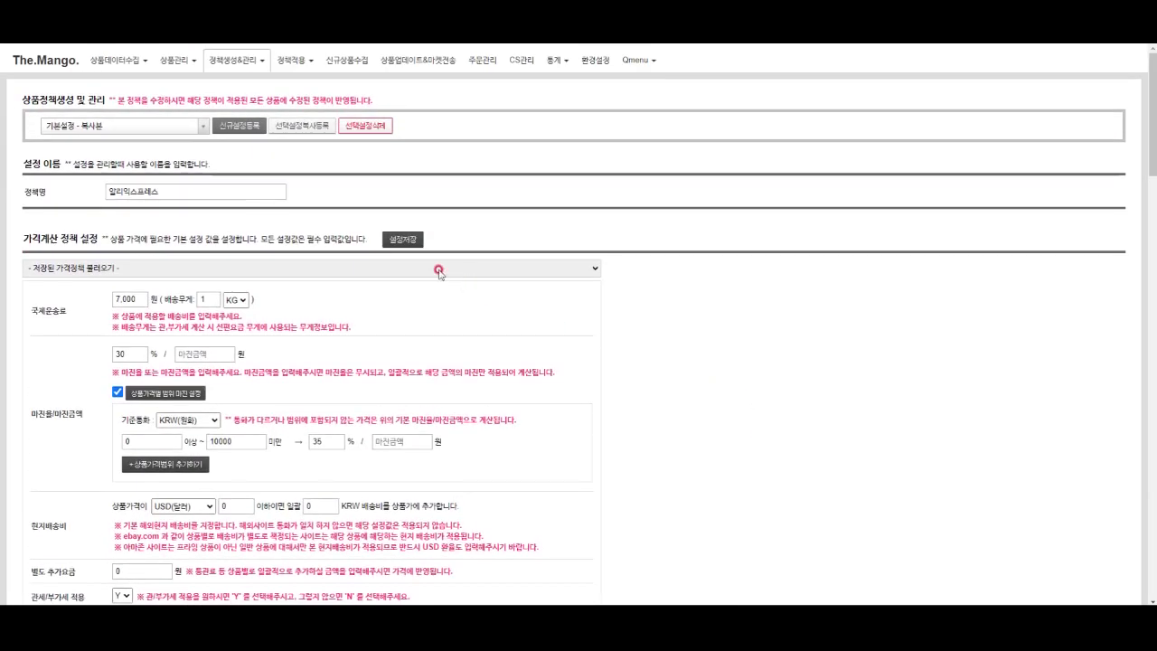
left_click(402, 240)
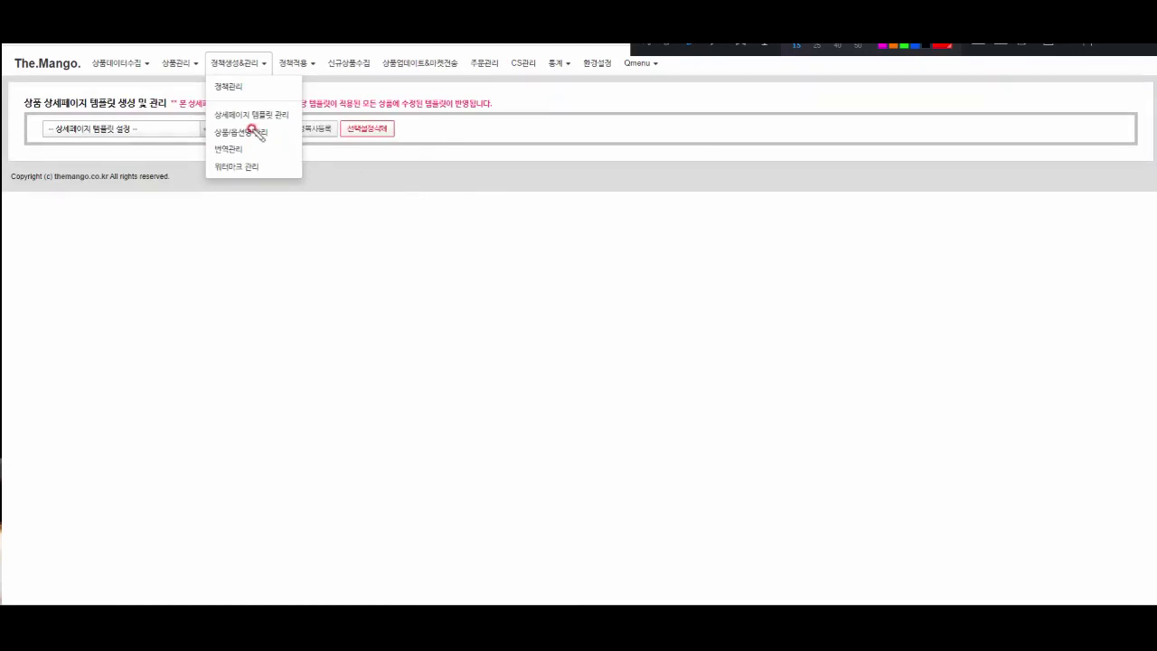
mouse_move(200, 124)
left_mouse_down()
mouse_move(311, 134)
mouse_move(337, 92)
left_mouse_up()
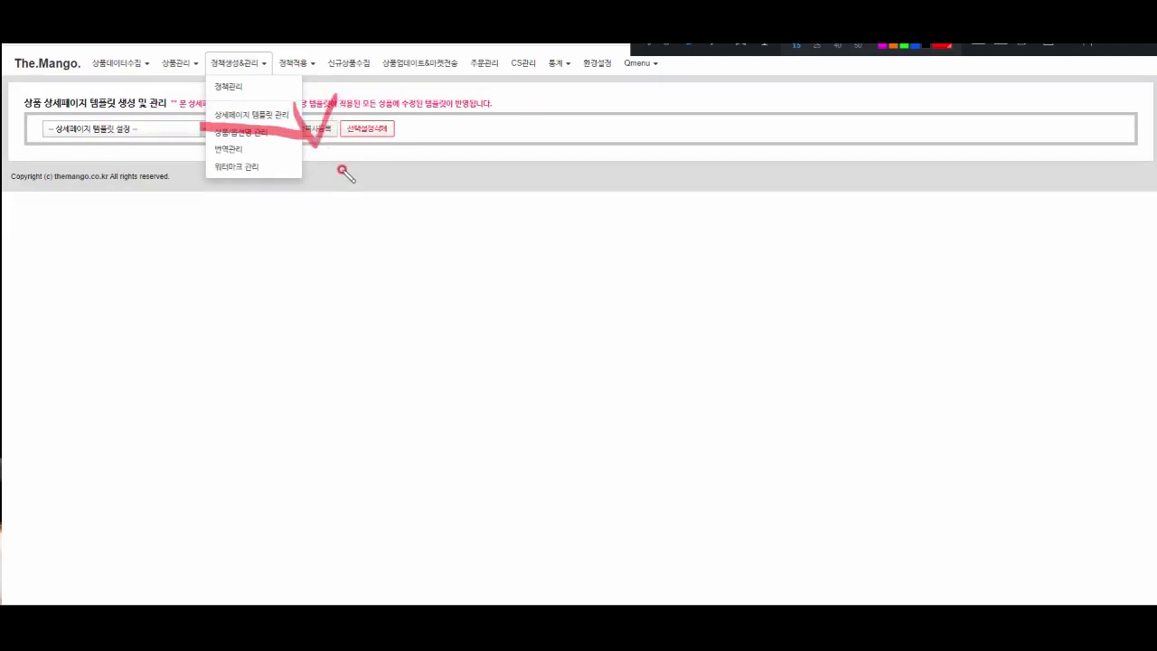
Start a new detail-page template (신규설정등록) named 알리익스프레스 and check its default HTML code.
key("Escape")
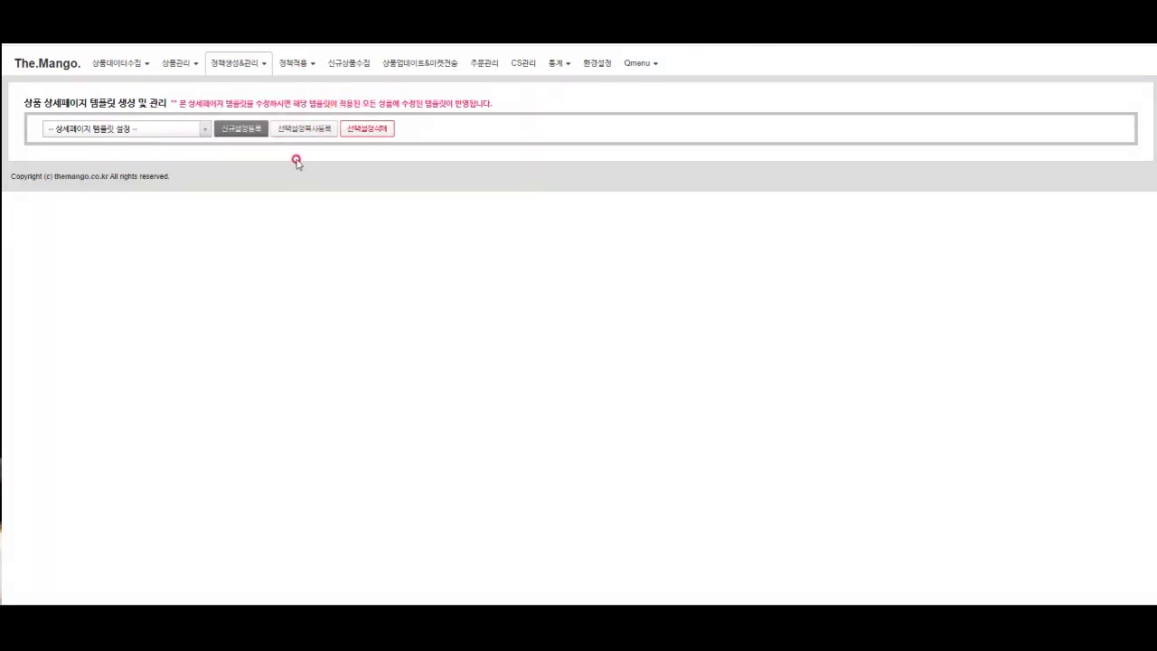
left_click(252, 134)
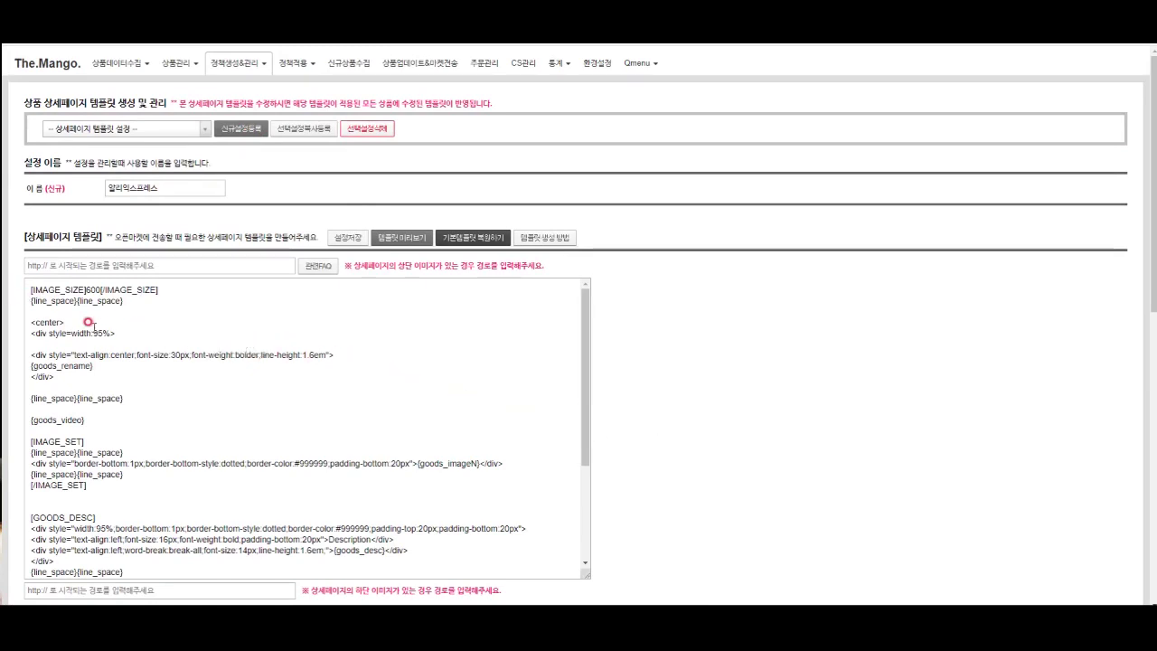
left_click_drag(25, 287, 458, 346)
left_click(457, 347)
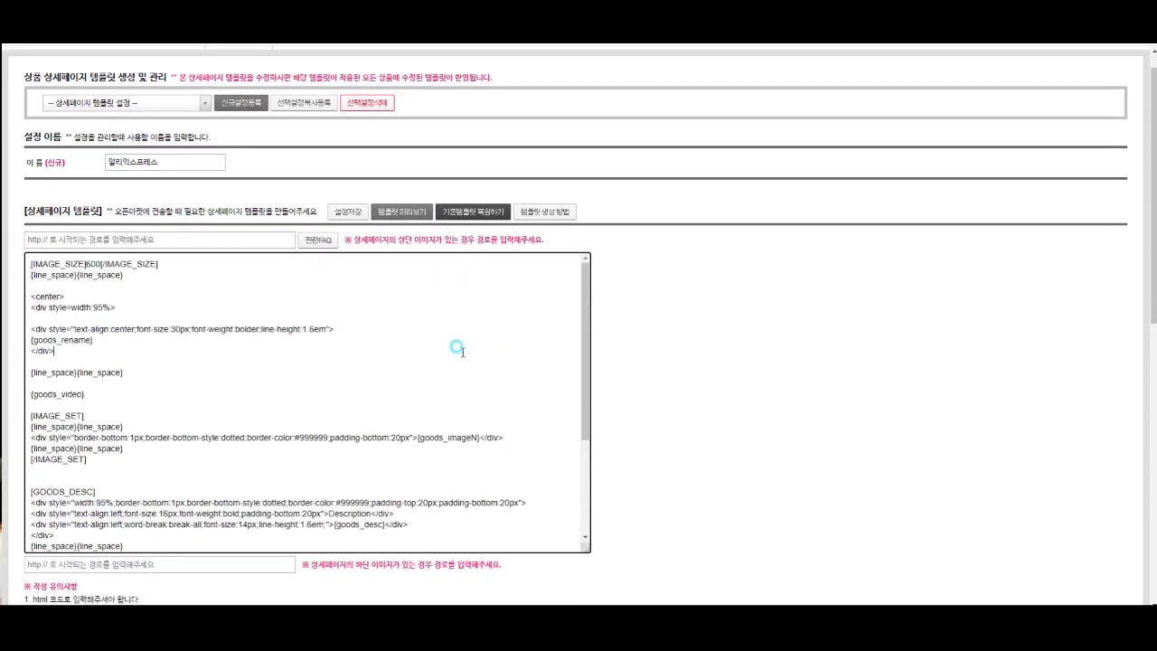
Examine the image path fields above and below the template's HTML code.
left_click(196, 237)
left_click(420, 292)
left_click(202, 237)
left_click(145, 565)
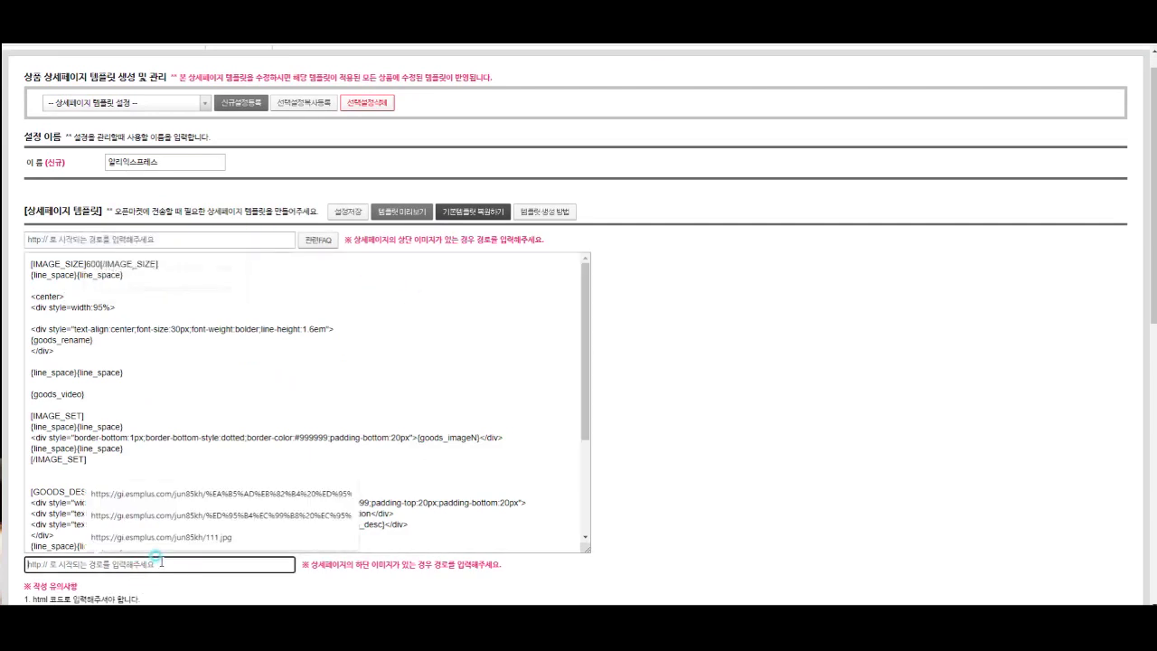
left_click(641, 562)
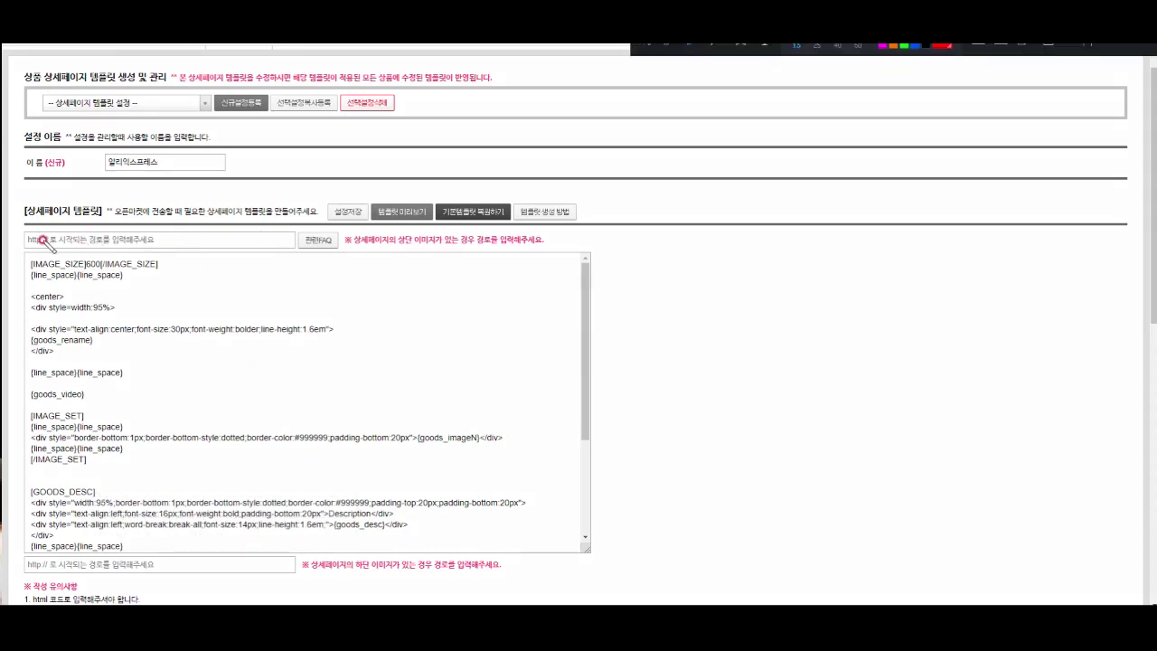
mouse_move(28, 242)
left_mouse_down()
mouse_move(284, 253)
mouse_move(282, 226)
mouse_move(291, 249)
mouse_move(301, 217)
left_mouse_up()
mouse_move(25, 568)
left_mouse_down()
mouse_move(291, 571)
mouse_move(316, 539)
left_mouse_up()
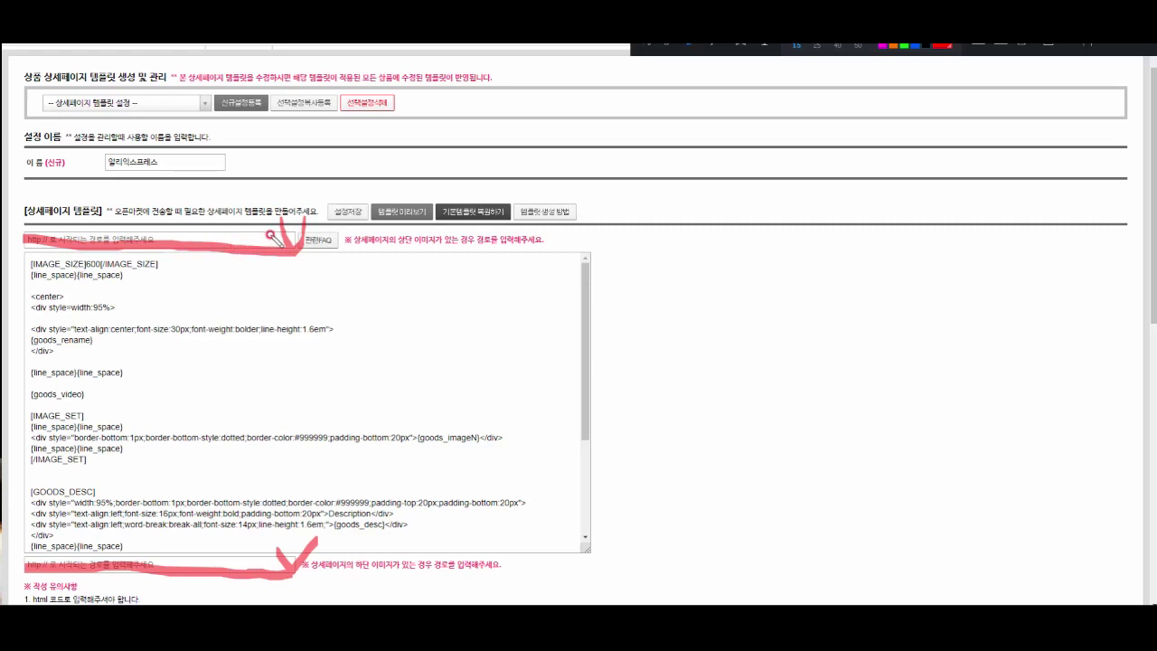
left_click_drag(284, 226, 313, 212)
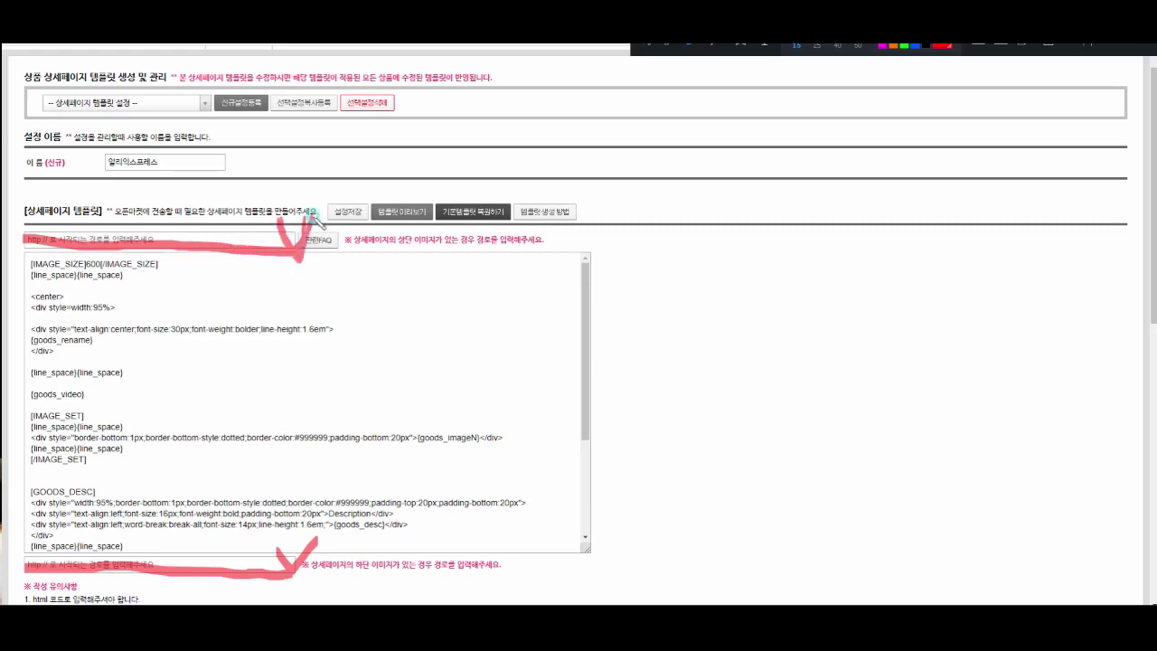
left_click_drag(289, 576, 331, 525)
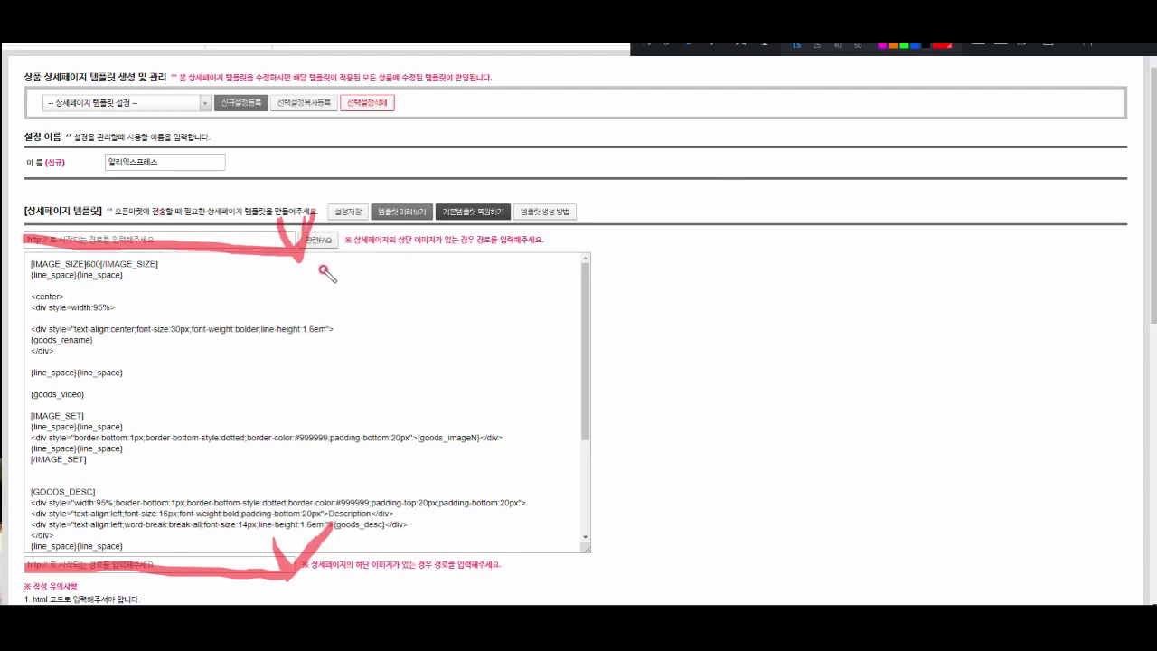
mouse_move(325, 271)
left_mouse_down()
mouse_move(72, 240)
mouse_move(271, 239)
mouse_move(262, 253)
left_mouse_up()
mouse_move(266, 589)
left_mouse_down()
mouse_move(90, 583)
mouse_move(193, 543)
mouse_move(232, 599)
left_mouse_up()
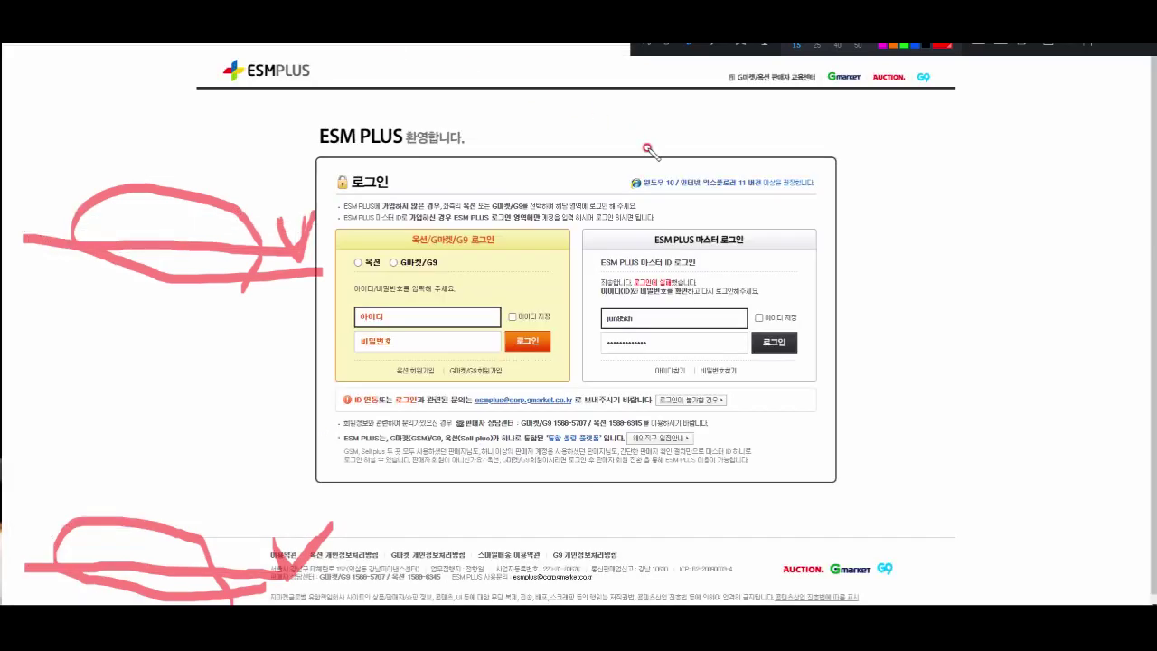
Switch to ESM PLUS, log in with the master ID and go to its image hosting service (ESM 이미지호스팅).
mouse_move(297, 148)
left_mouse_down()
mouse_move(469, 152)
mouse_move(334, 99)
mouse_move(310, 156)
left_mouse_up()
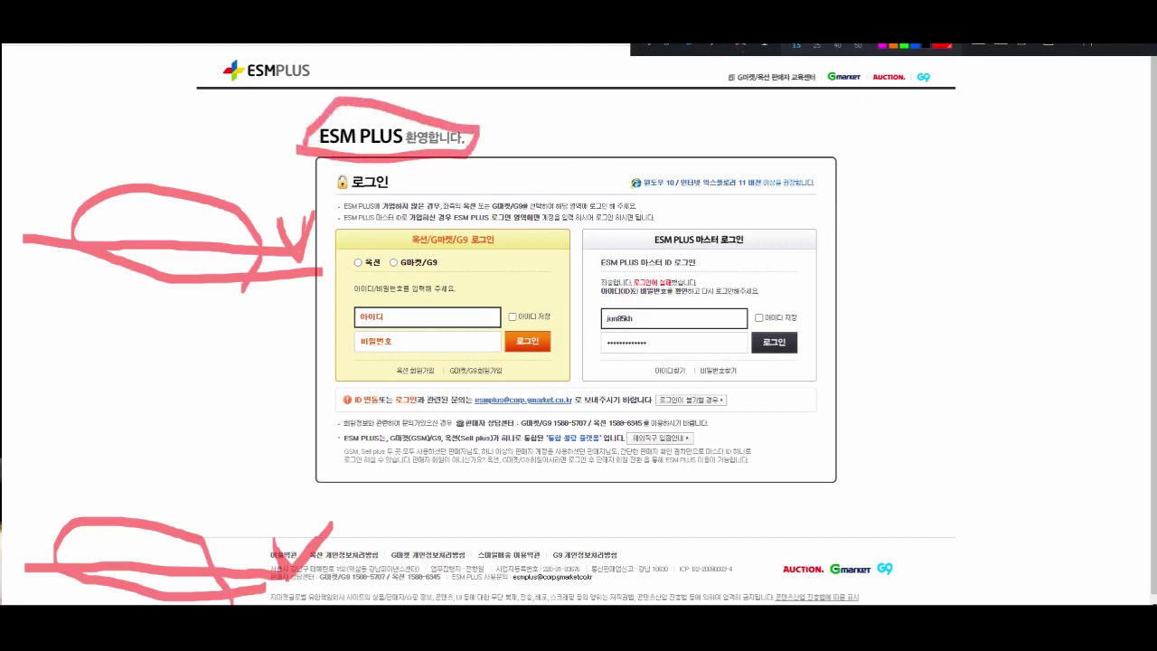
key("Escape")
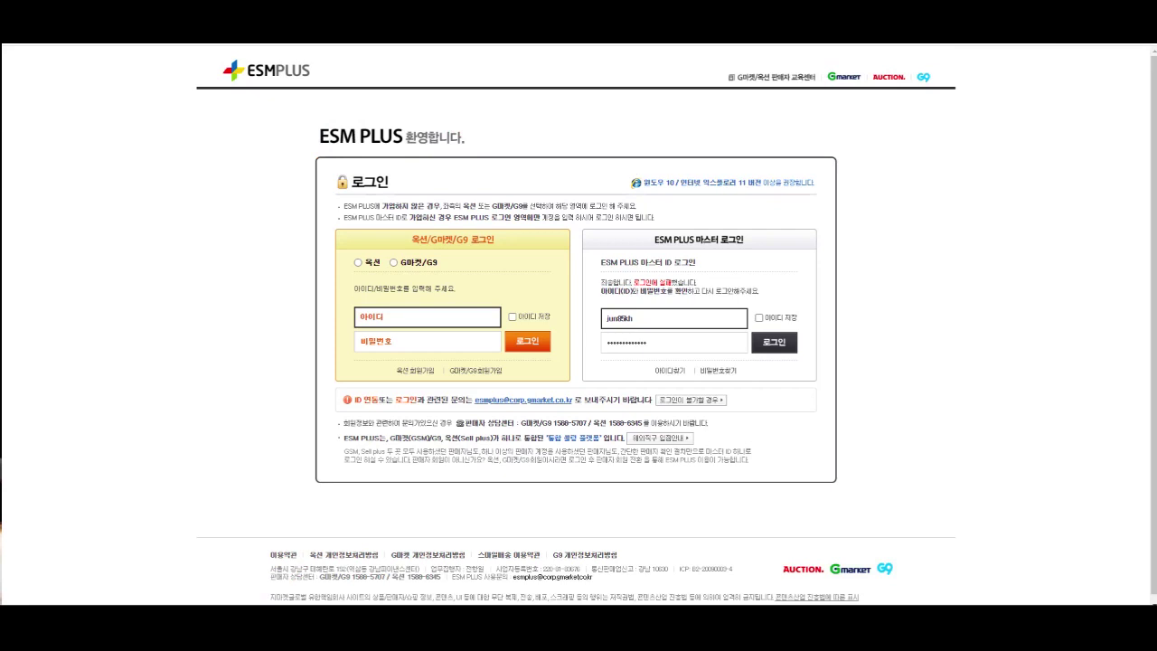
key("ctrl+alt+g")
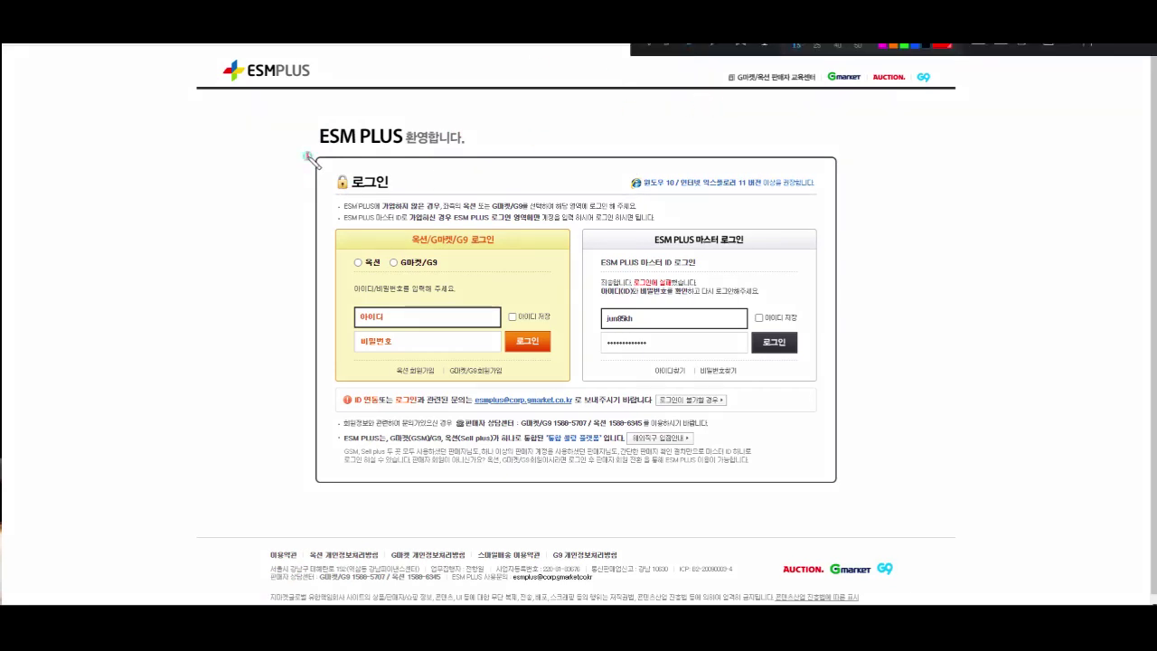
left_click_drag(308, 157, 506, 160)
mouse_move(479, 116)
left_mouse_down()
mouse_move(506, 163)
mouse_move(540, 99)
left_mouse_up()
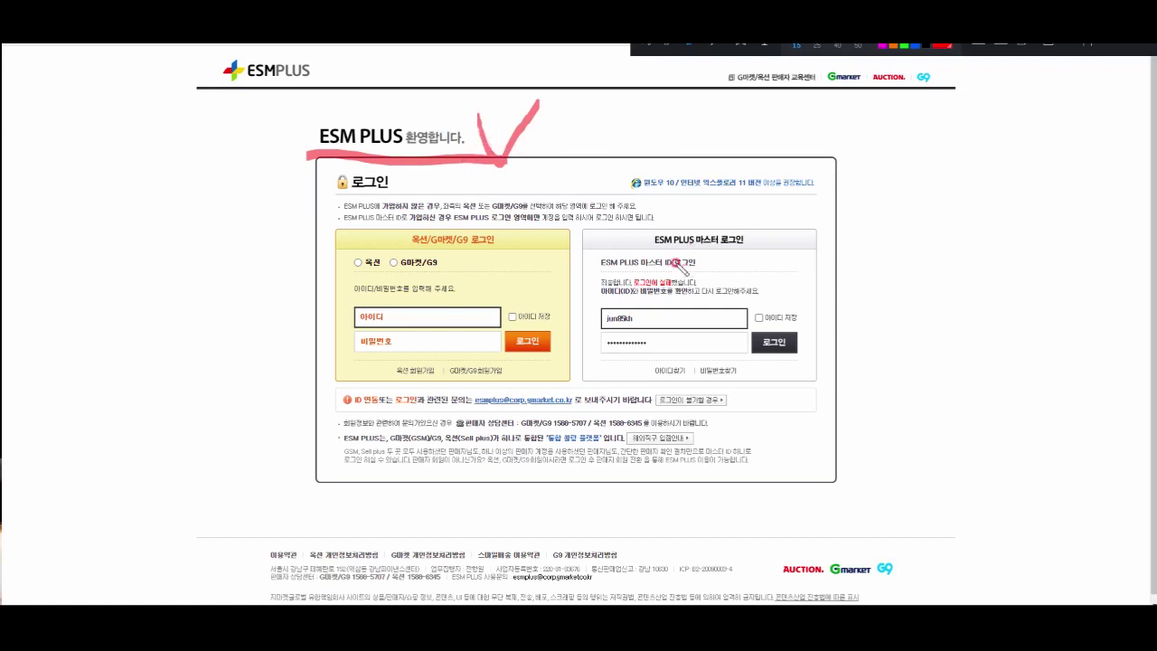
mouse_move(634, 245)
left_mouse_down()
mouse_move(758, 246)
mouse_move(783, 225)
left_mouse_up()
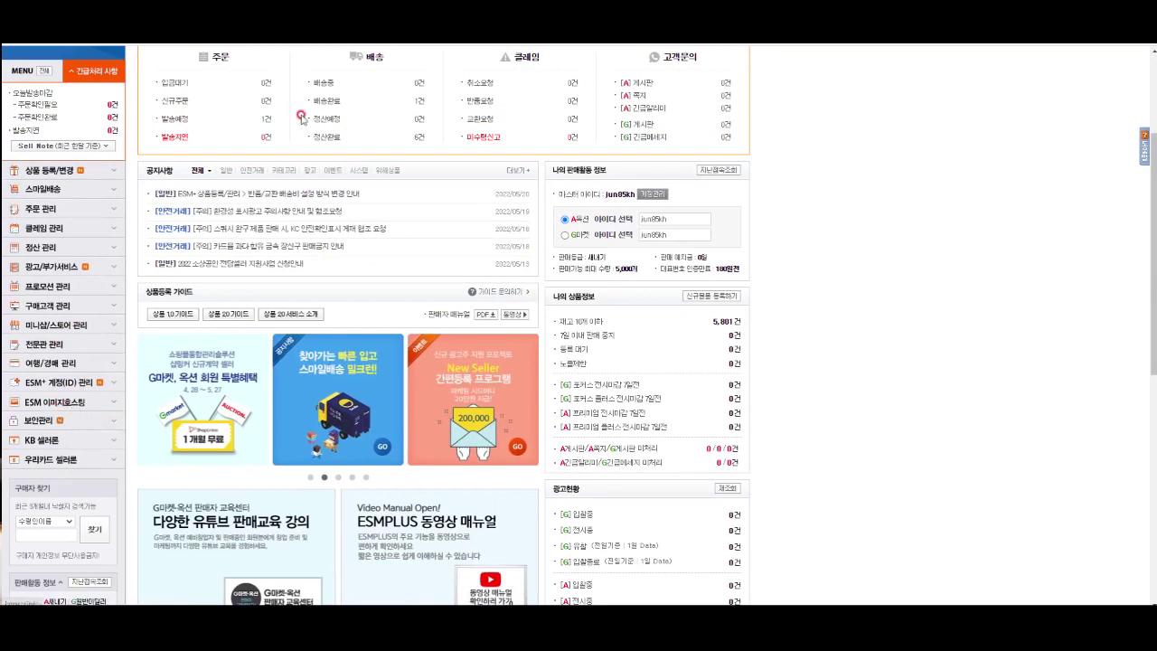
mouse_move(14, 403)
left_mouse_down()
mouse_move(107, 408)
mouse_move(131, 382)
left_mouse_up()
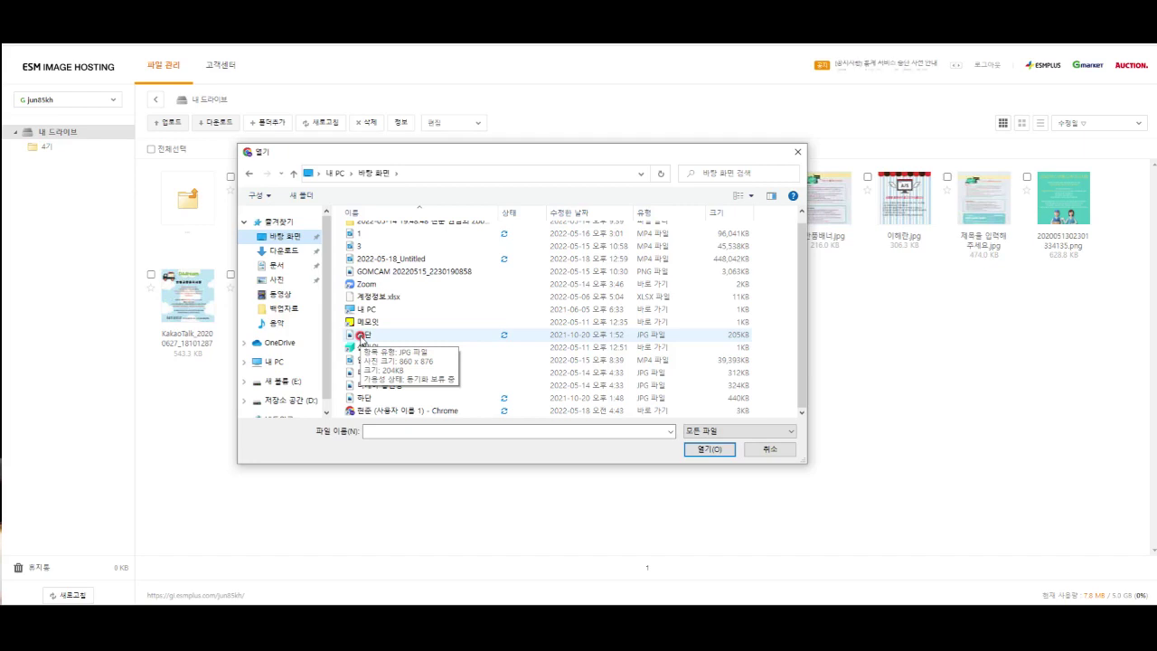
Upload the header image 상단 and the footer image 하단 from the desktop folder (바탕 화면) to the image hosting drive.
double_click(360, 335)
left_click(666, 442)
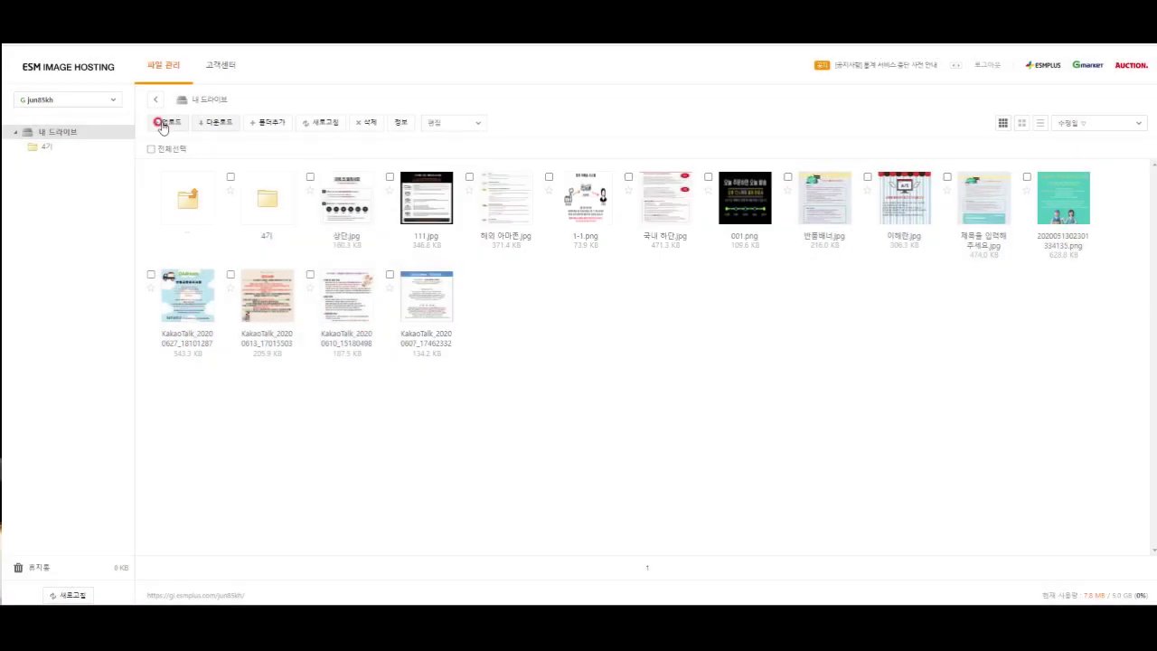
left_click(161, 122)
left_click(166, 139)
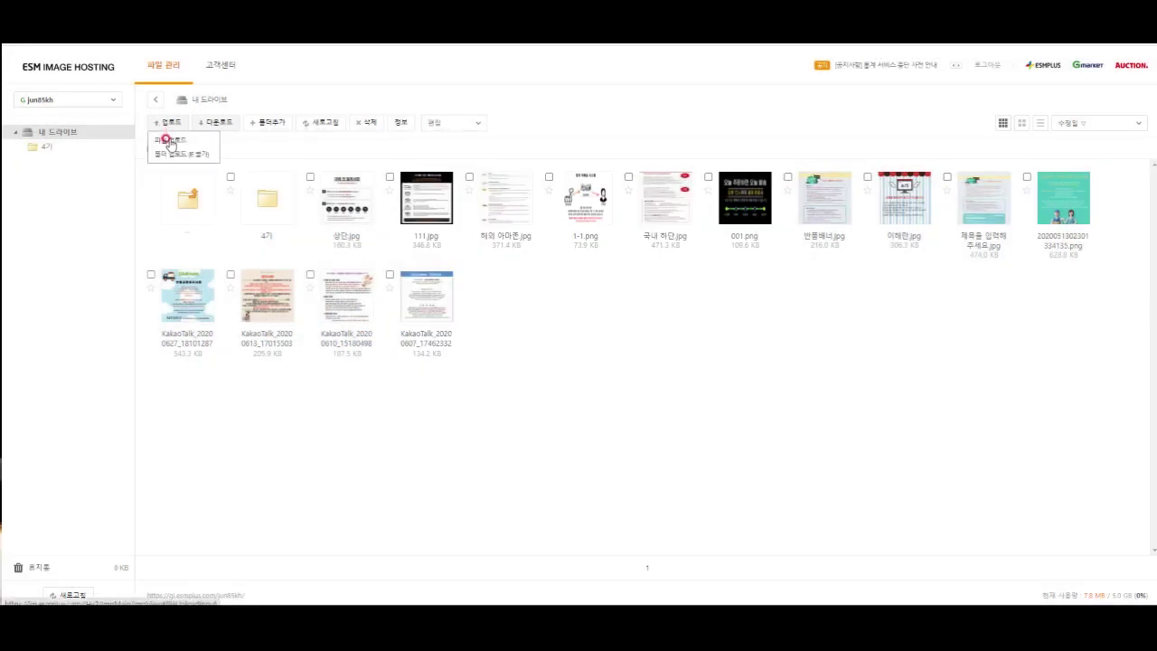
left_click(169, 142)
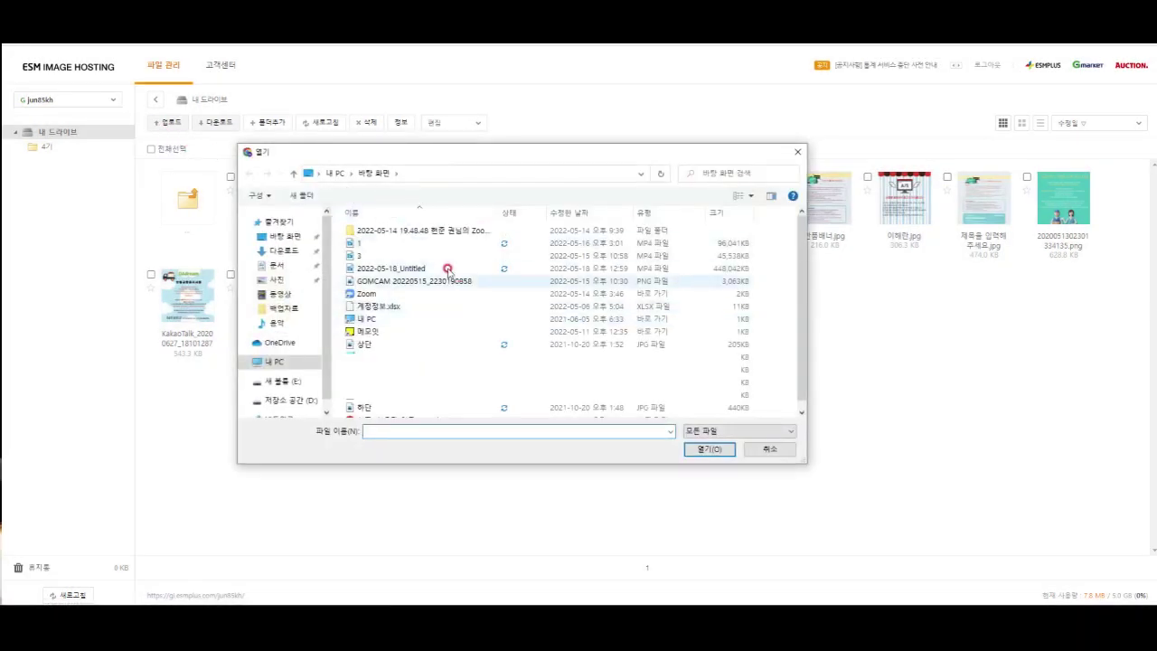
double_click(355, 390)
left_click(668, 441)
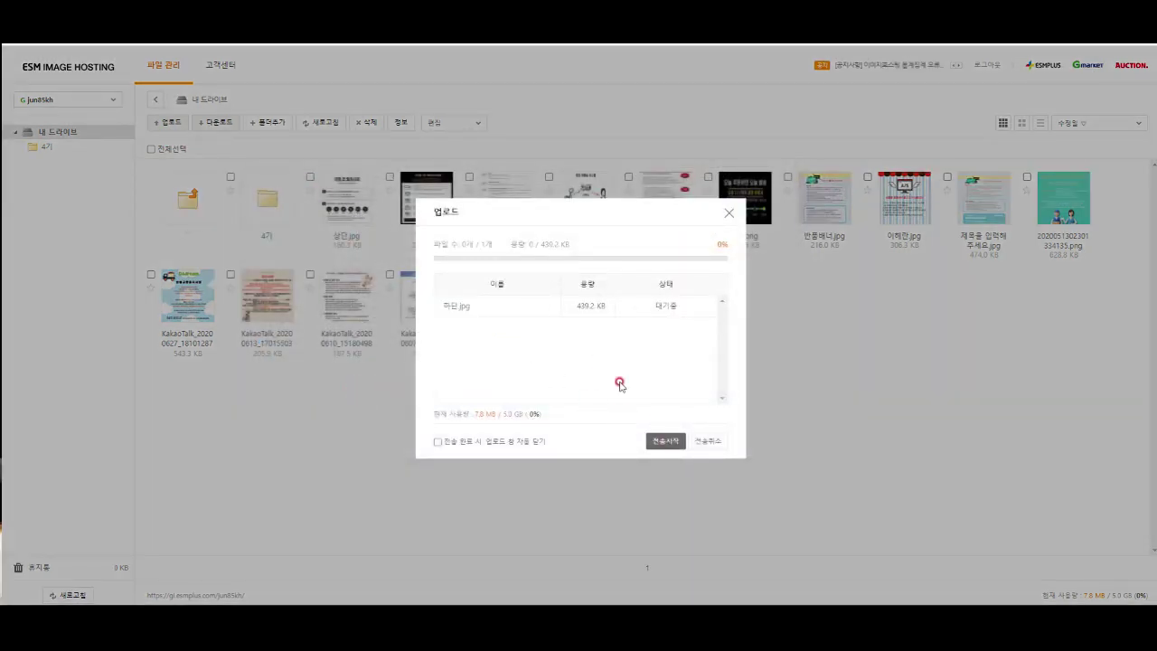
left_click(665, 443)
left_click(668, 443)
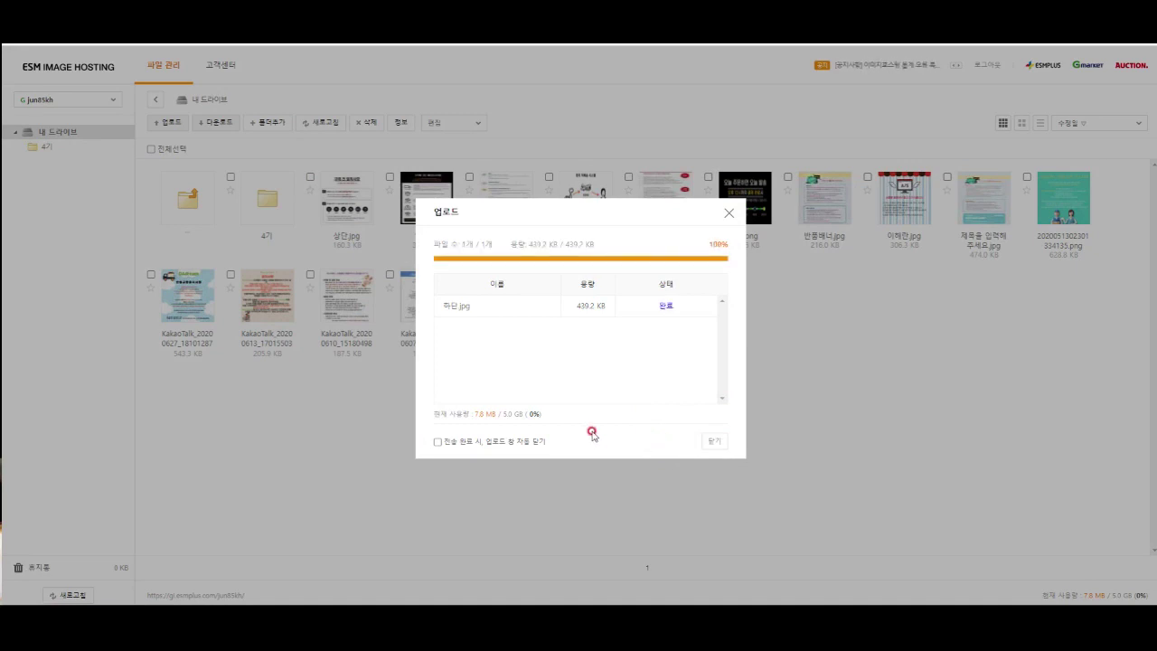
left_click(714, 441)
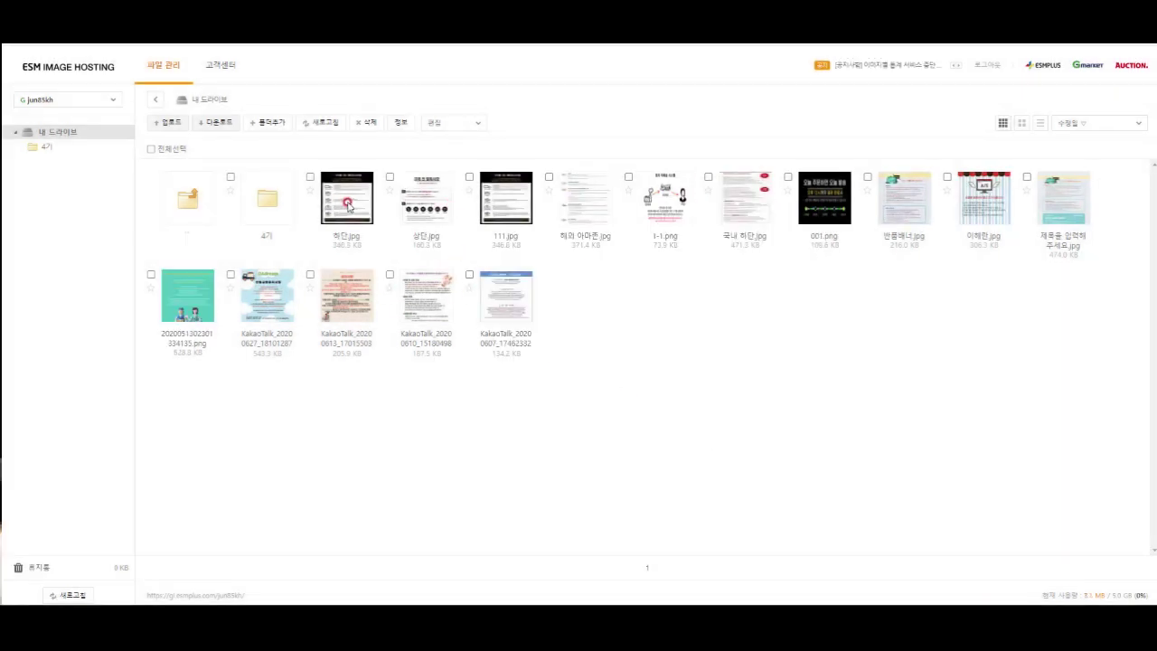
Copy the hosted address of 상단.jpg and enter it as the top image path of the 알리익스프레스 template in The.Mango.
left_click(386, 206)
left_click(424, 198)
right_click(425, 200)
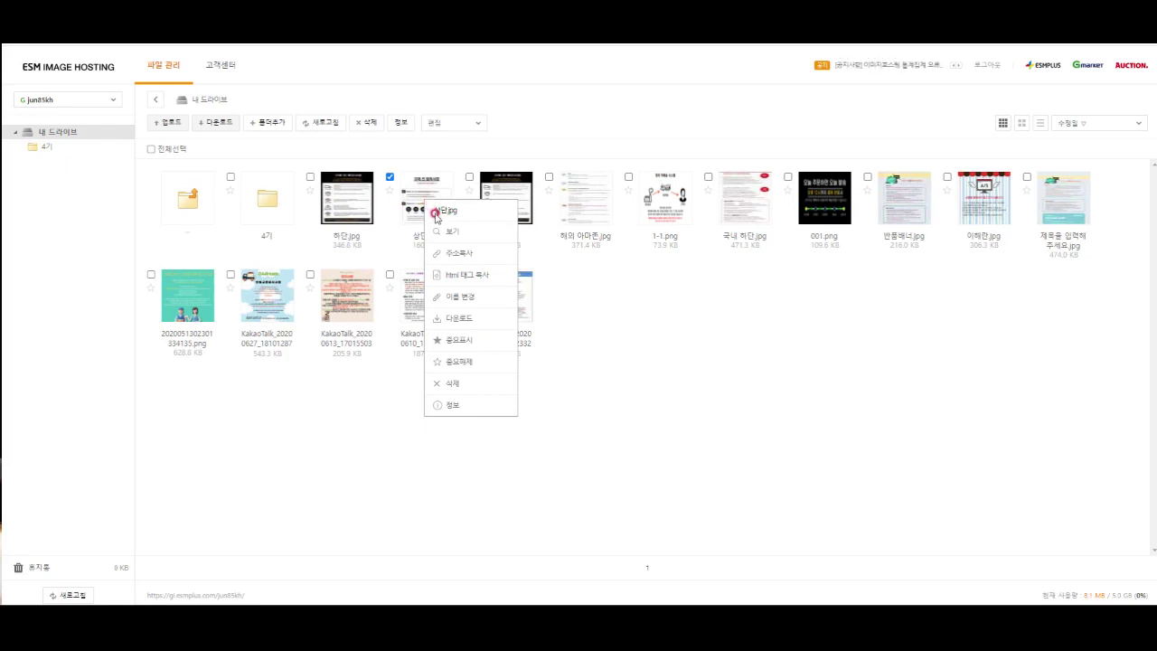
left_click(465, 256)
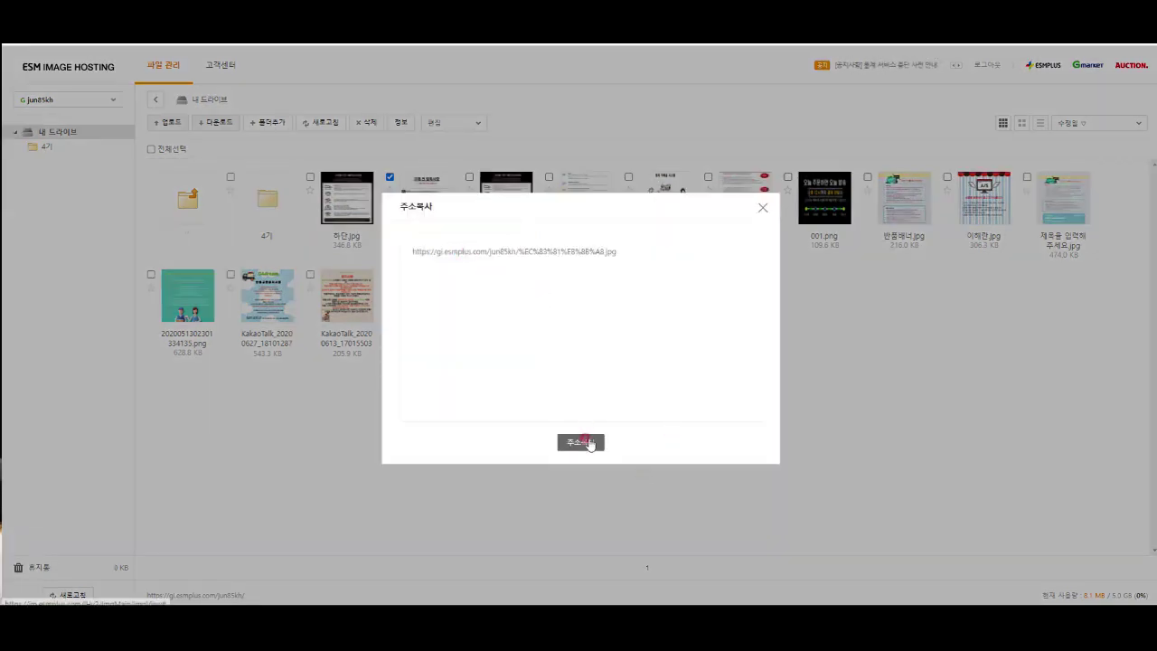
left_click(584, 442)
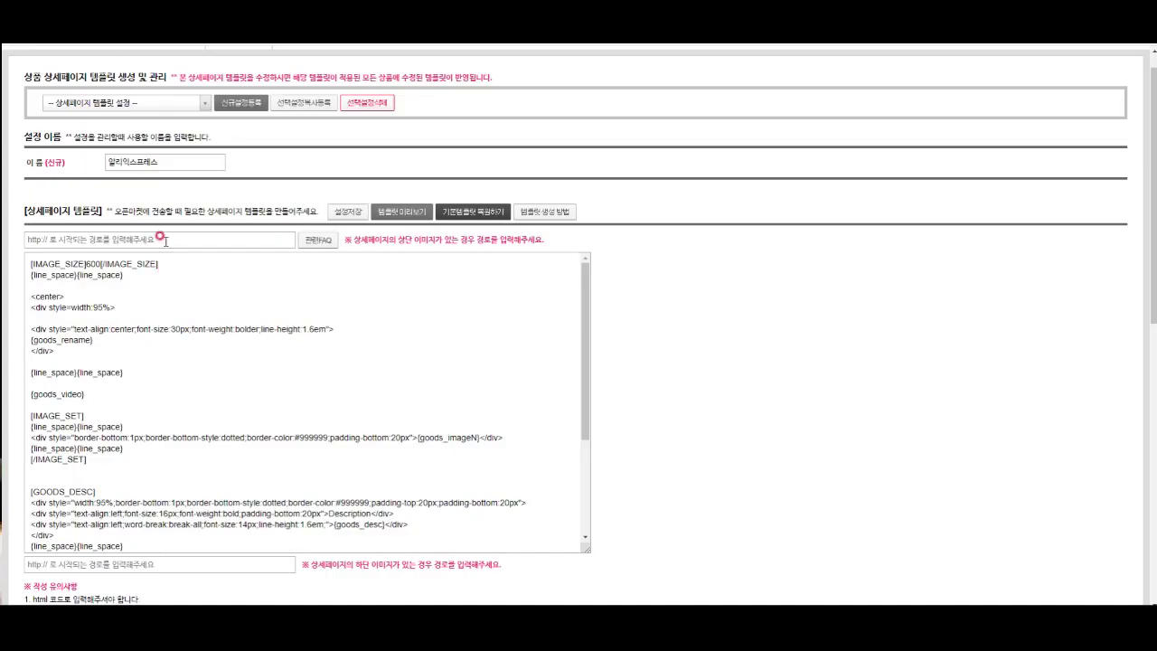
left_click(160, 240)
type("https://gi.esmplus.com/jun85kh/%EC%83%81%EB%8B%A8.jpg")
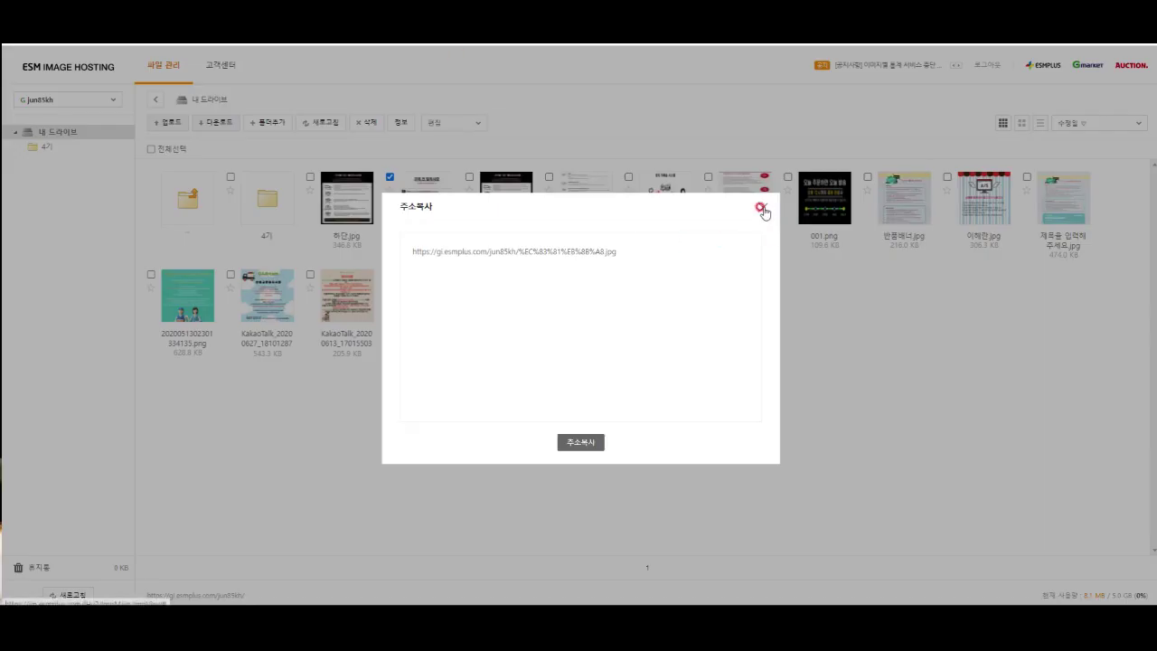
Copy the hosted address of 하단.jpg from ESM Image Hosting and enter it as the template's bottom image path in The.Mango.
left_click(764, 211)
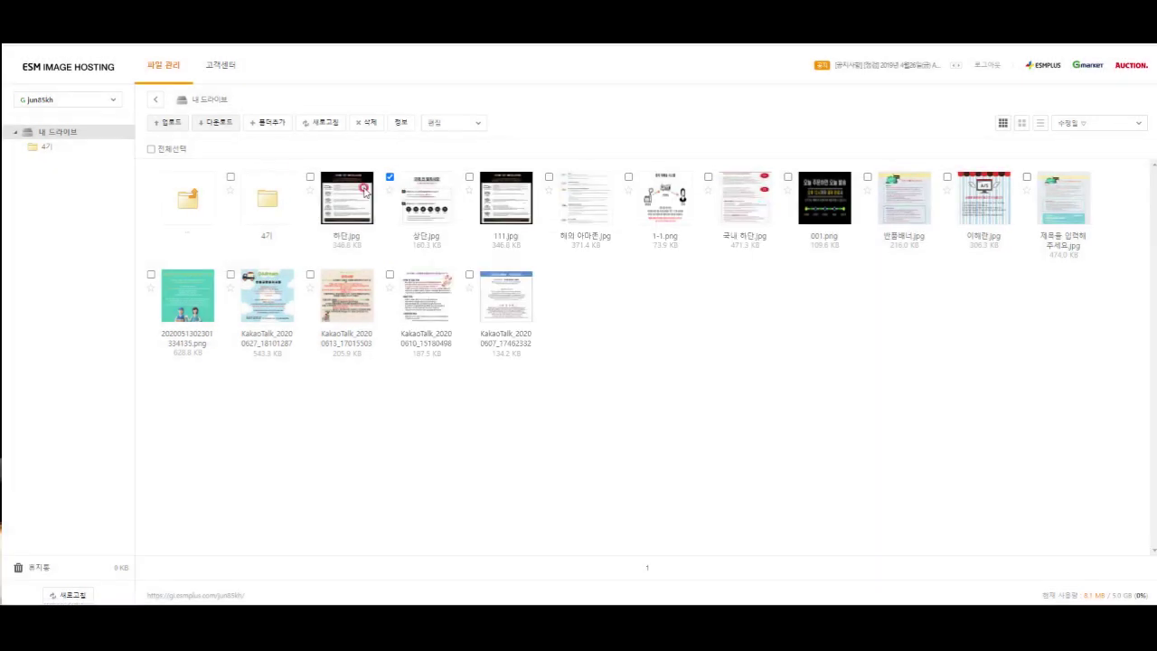
right_click(346, 202)
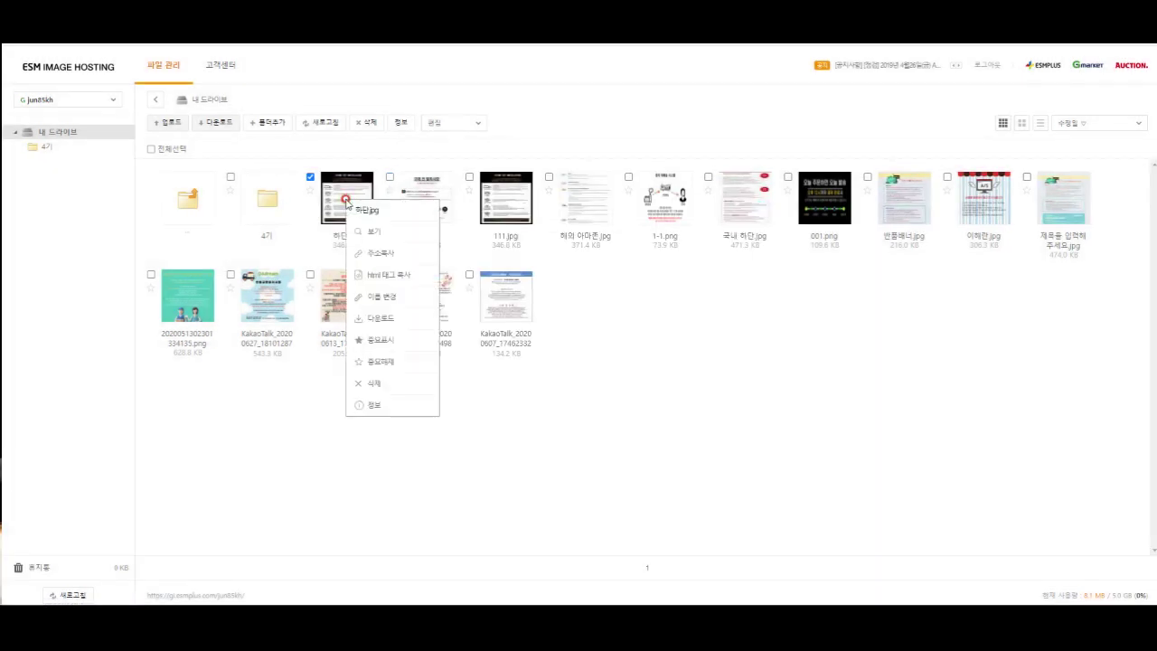
left_click(382, 253)
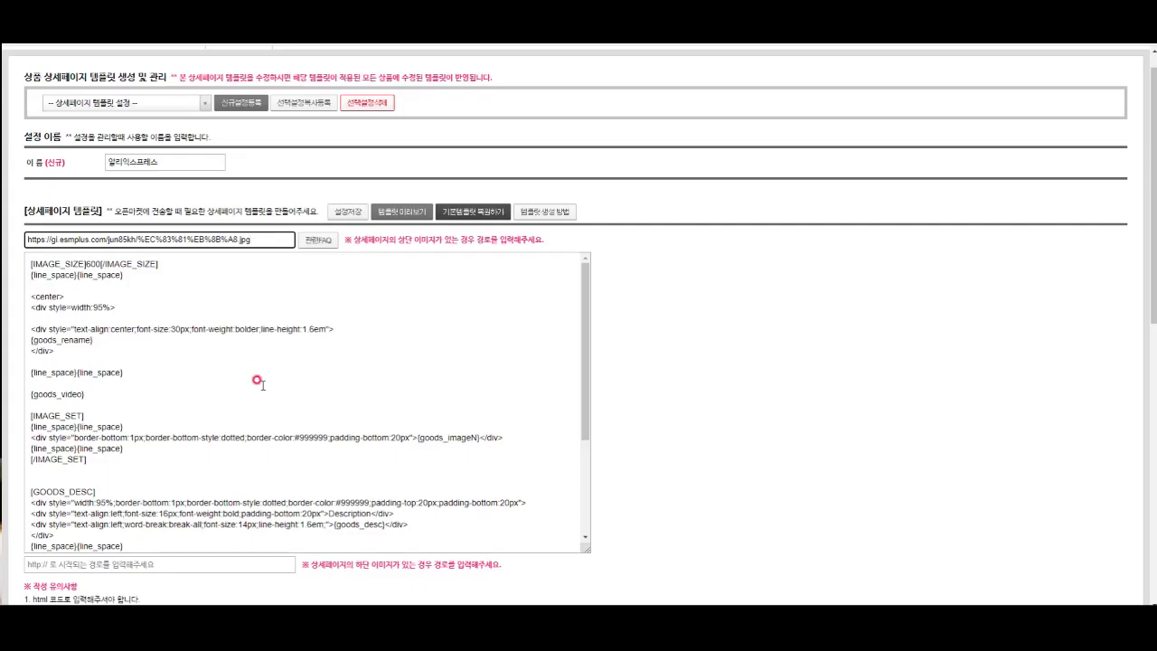
scroll(258, 381, "down", 1)
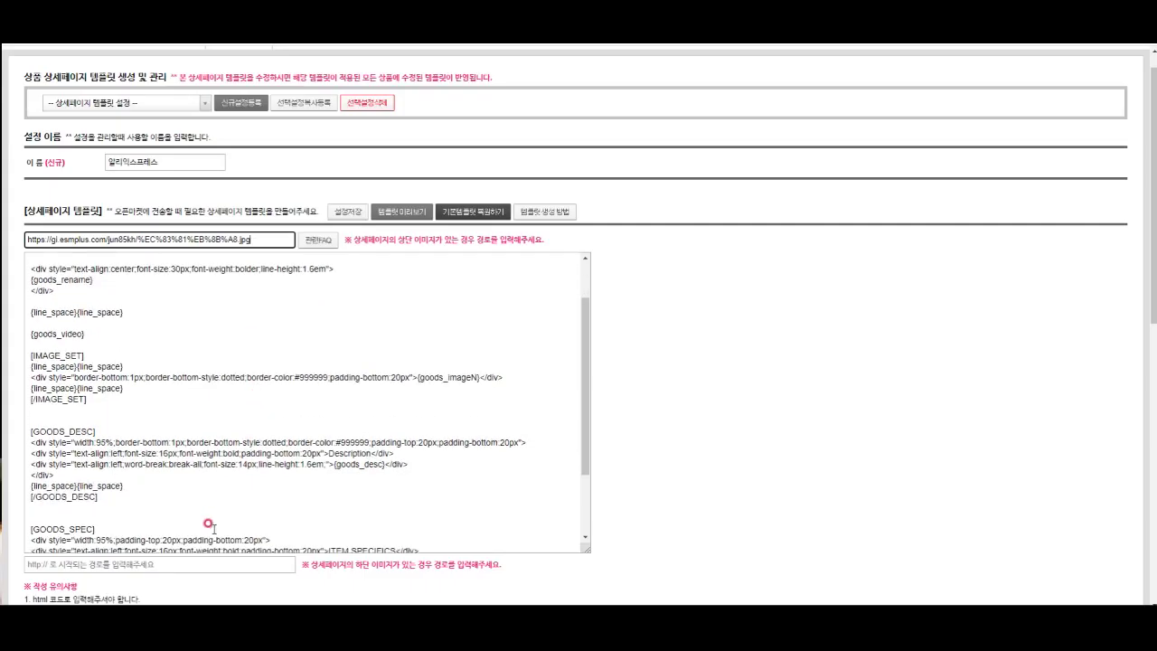
left_click(194, 562)
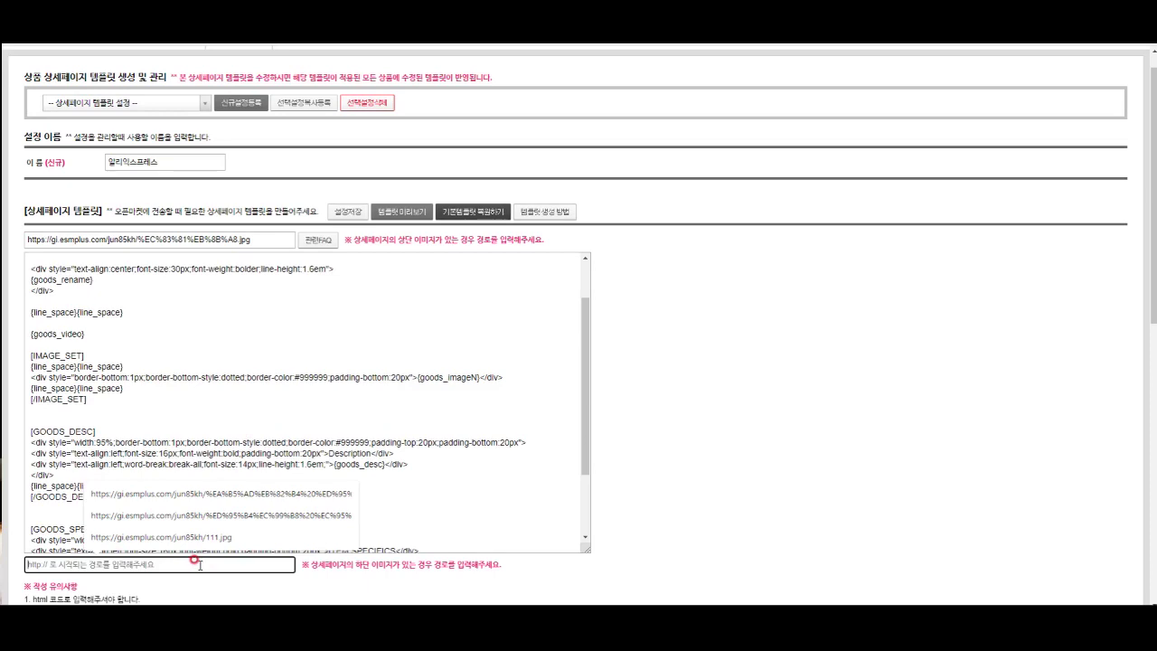
type("https://gi.esmplus.com/jun85kh/%ED%95%98%EB%8B%A8.jpg")
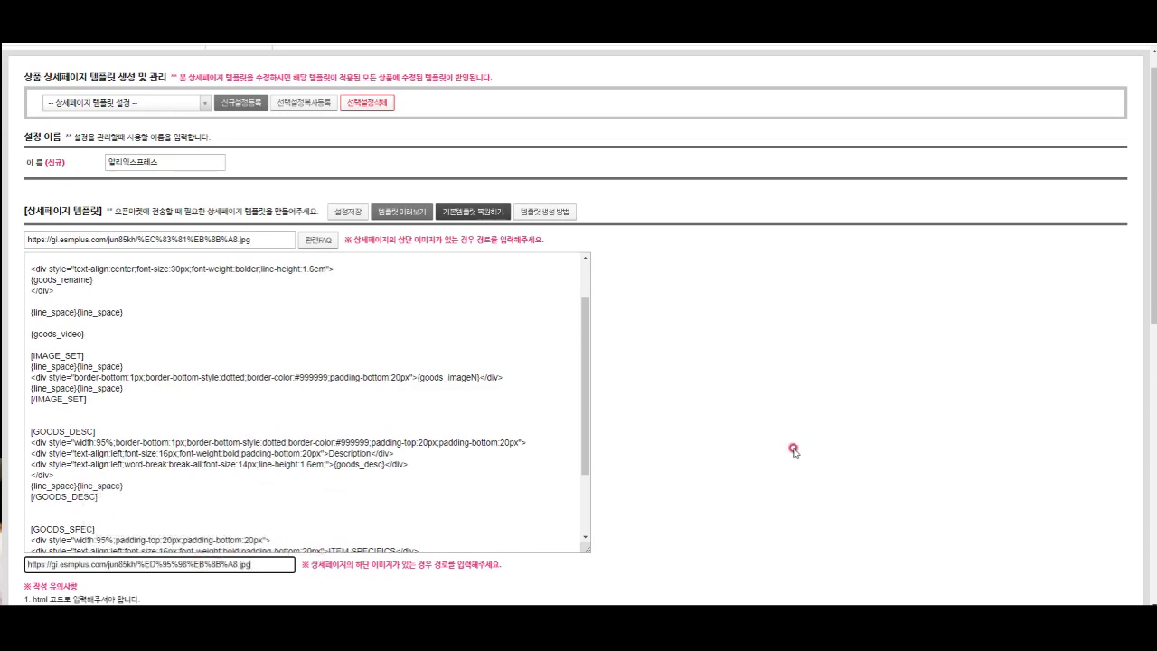
Set the template's main/option image display (메인/옵션 이미지 보기) to show both the product's main images and option images.
scroll(816, 398, "down", 1)
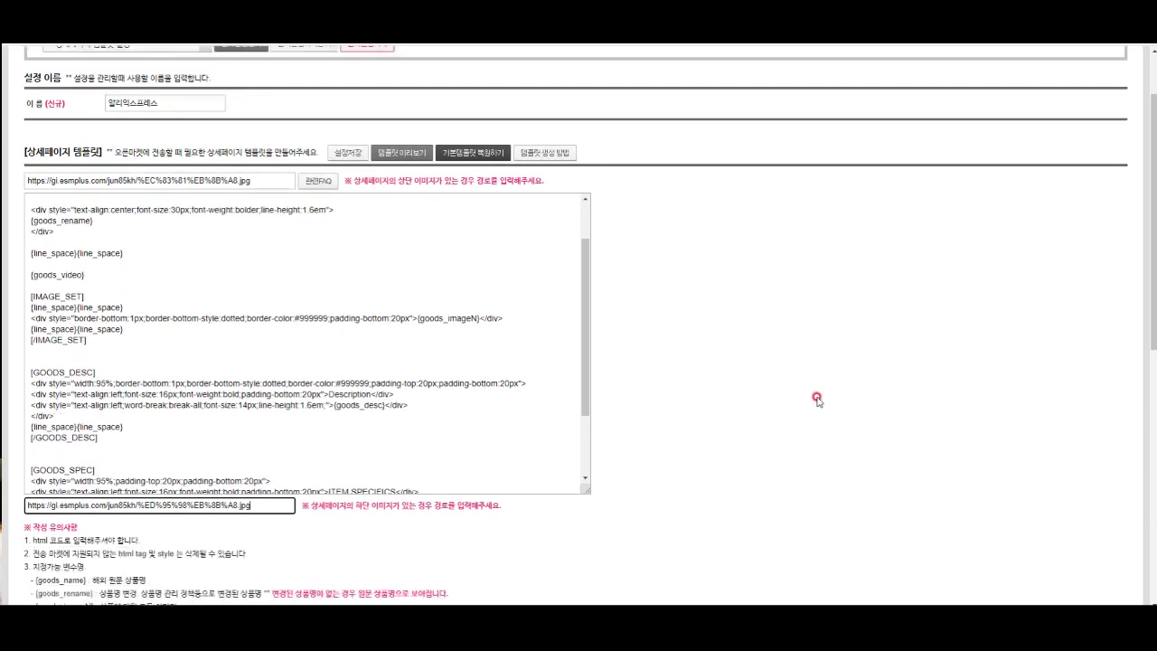
scroll(816, 398, "down", 4)
left_click_drag(21, 280, 161, 280)
left_click(185, 276)
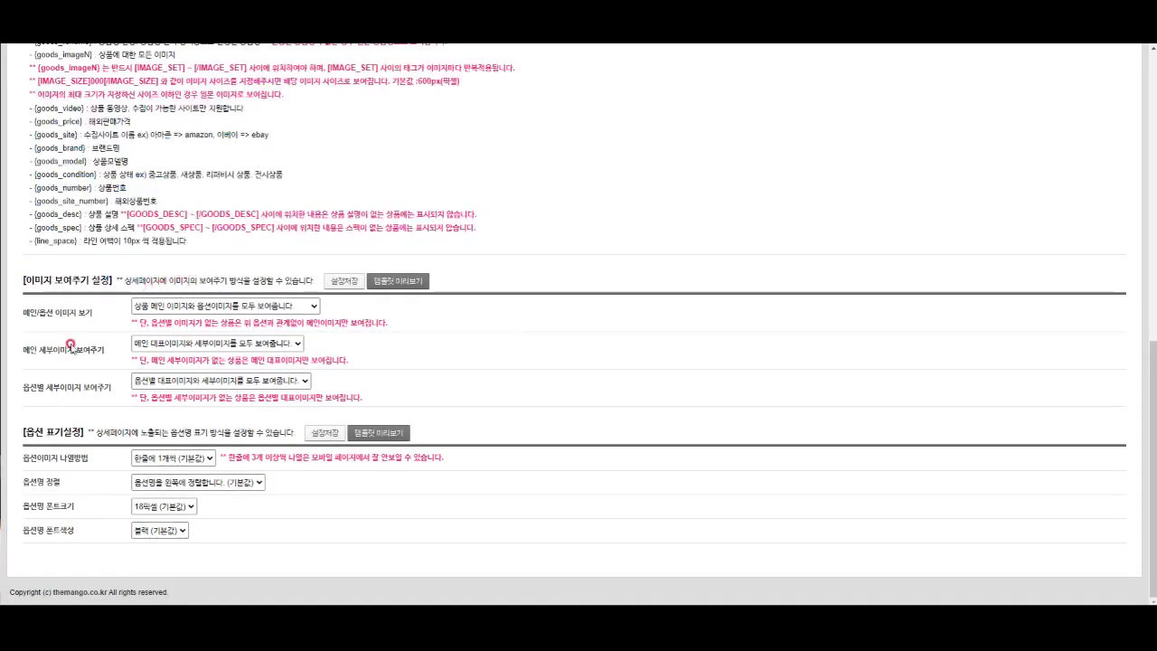
left_click(244, 309)
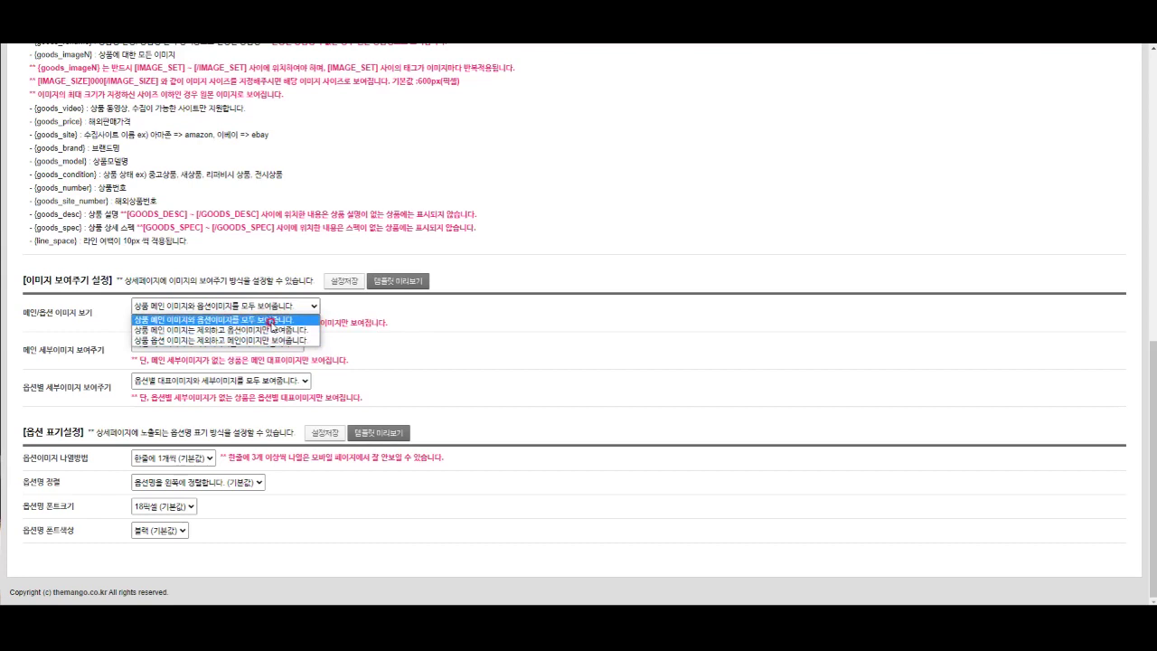
left_click(271, 323)
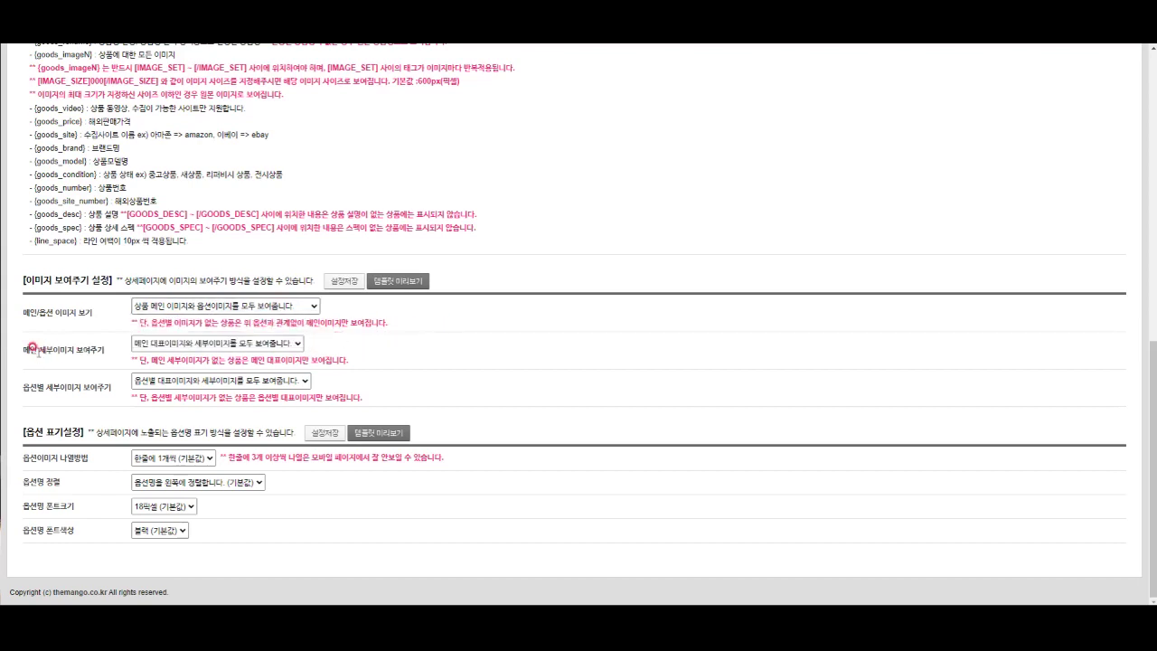
Set the main detail image display (메인 세부이미지 보여주기) to show both the main representative image and the detail images.
left_click_drag(18, 349, 101, 347)
left_click(112, 353)
left_click(281, 346)
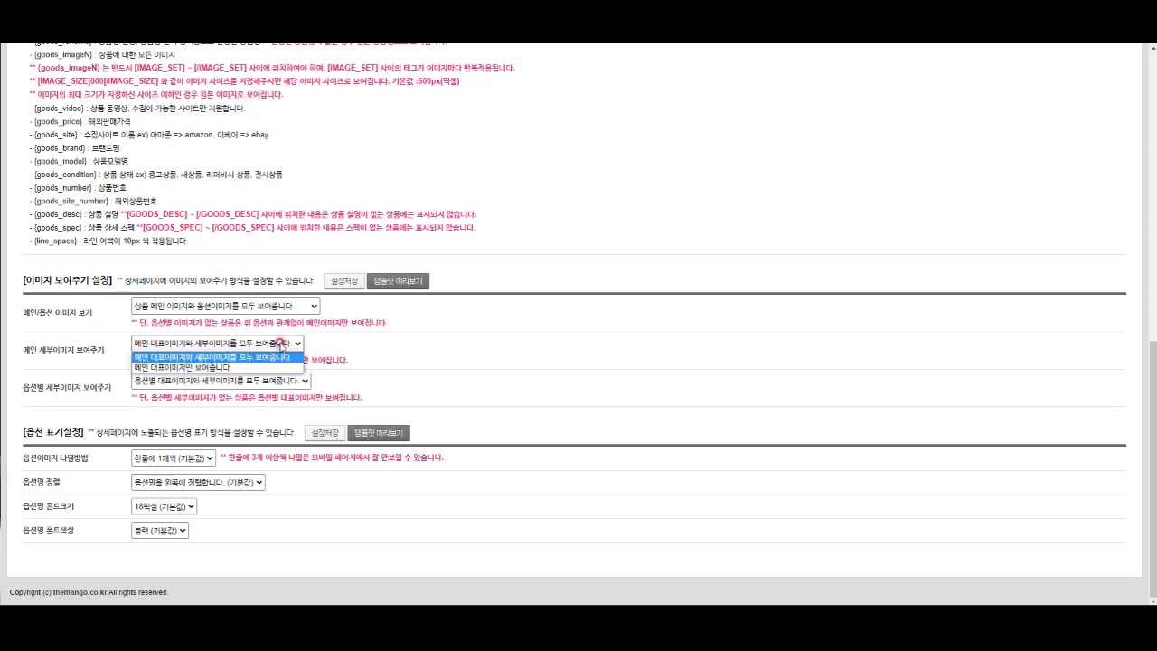
left_click(265, 358)
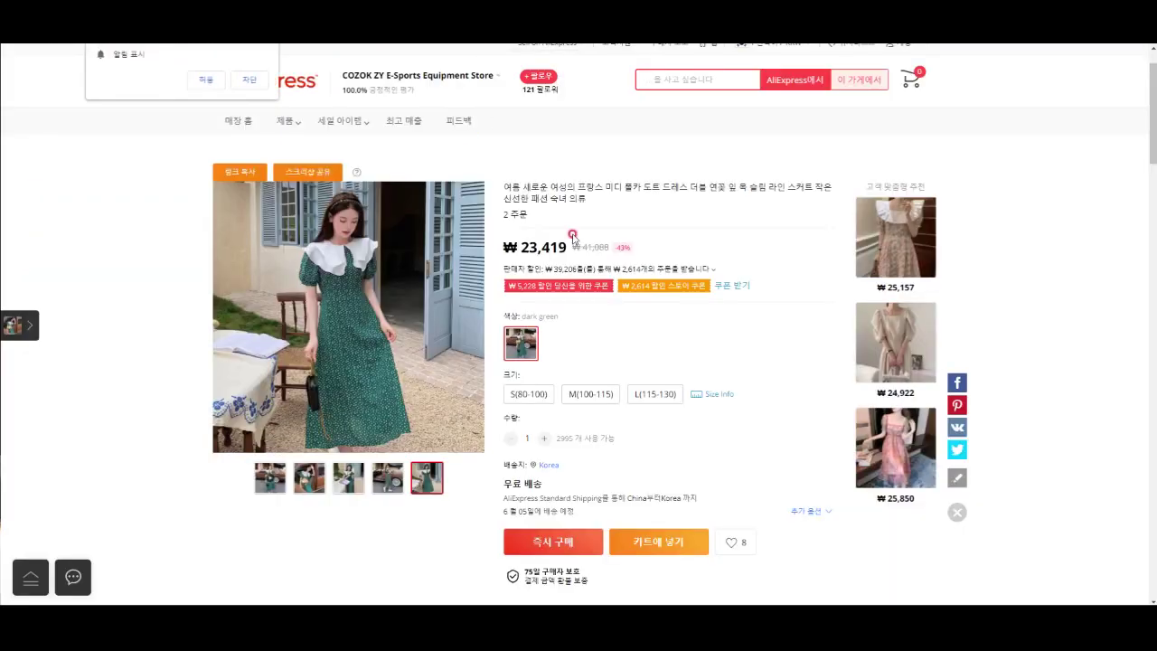
Examine the main thumbnails and the detail images in the description of the dress on its AliExpress product page.
scroll(326, 534, "down", 1)
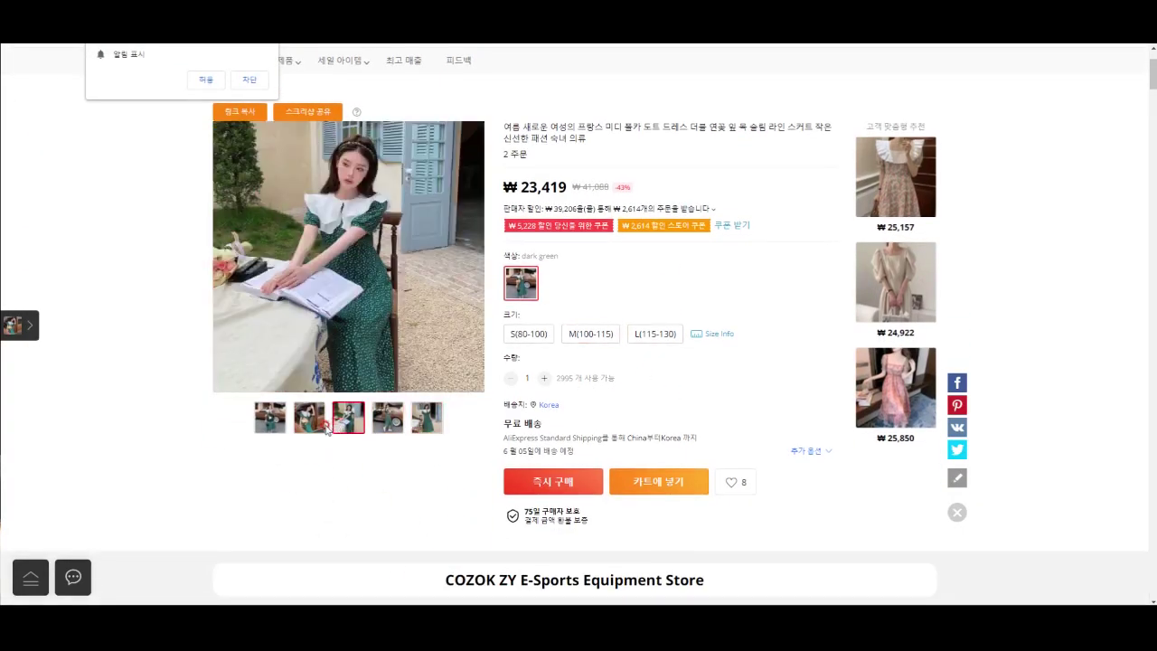
scroll(194, 528, "down", 5)
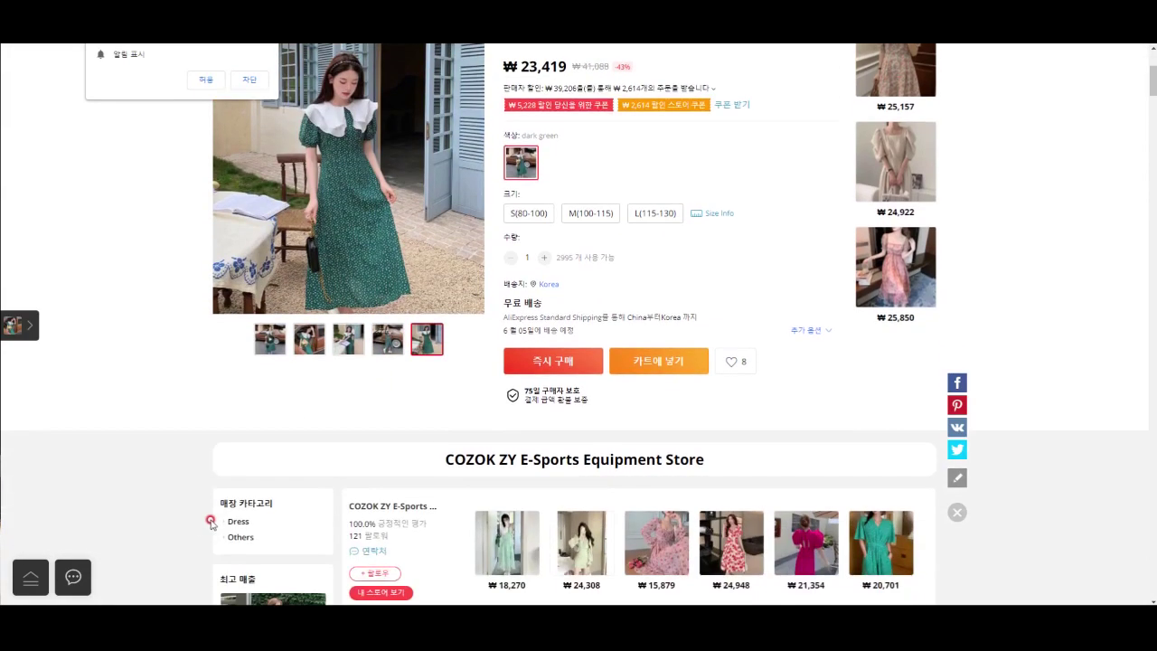
scroll(429, 554, "down", 15)
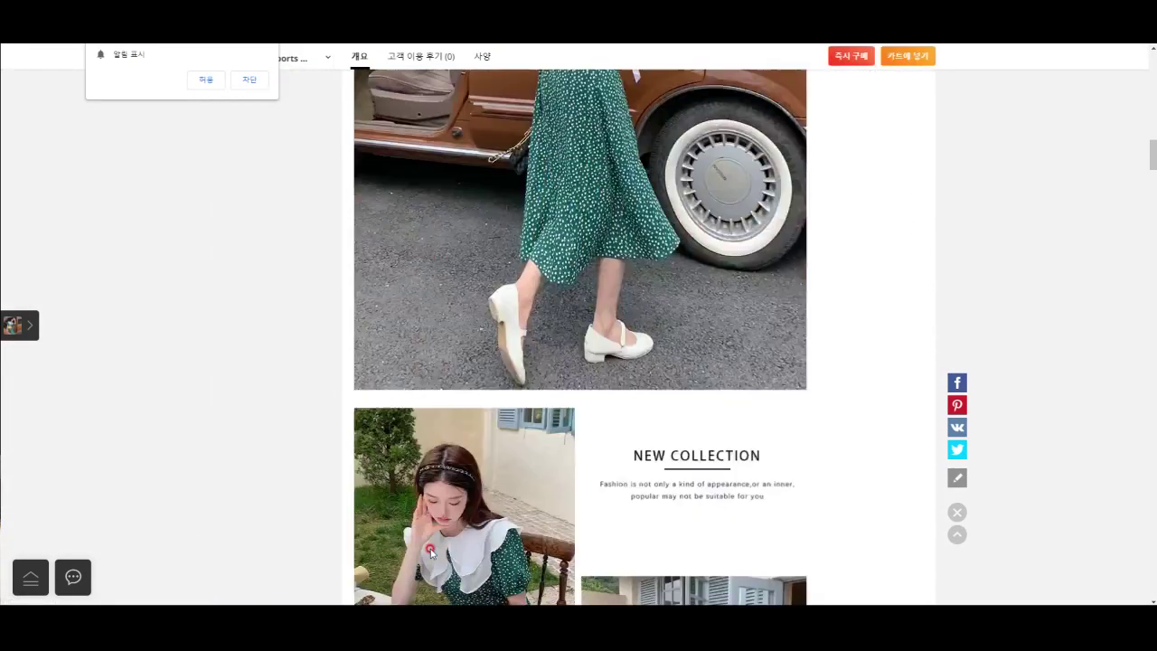
scroll(543, 446, "down", 3)
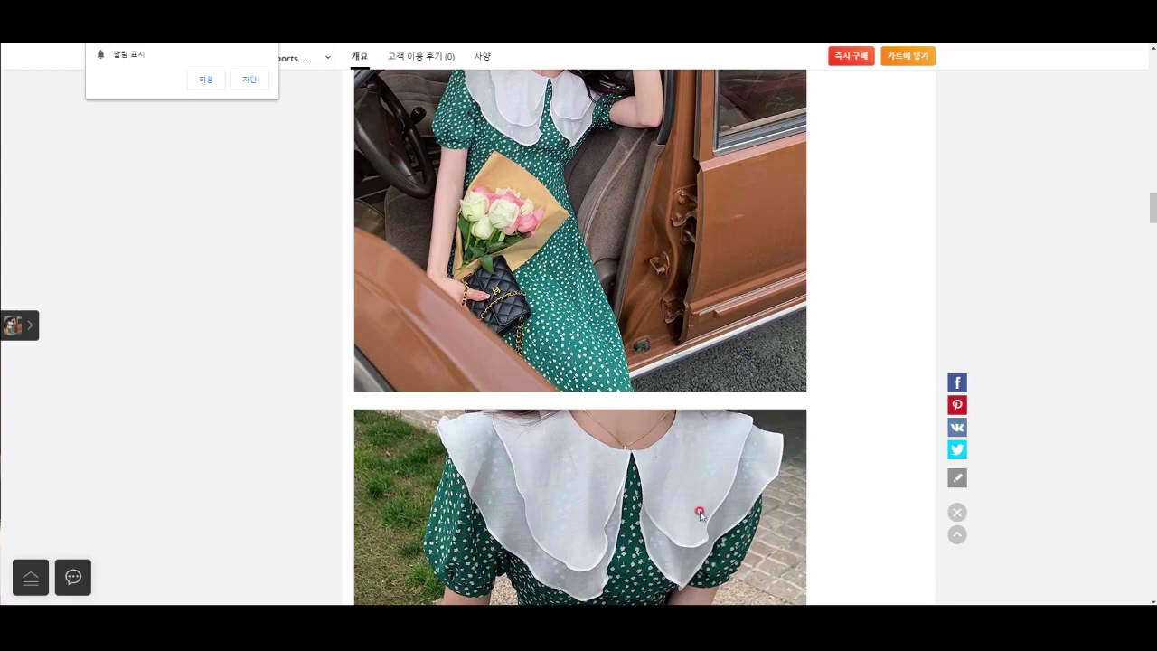
scroll(636, 493, "down", 14)
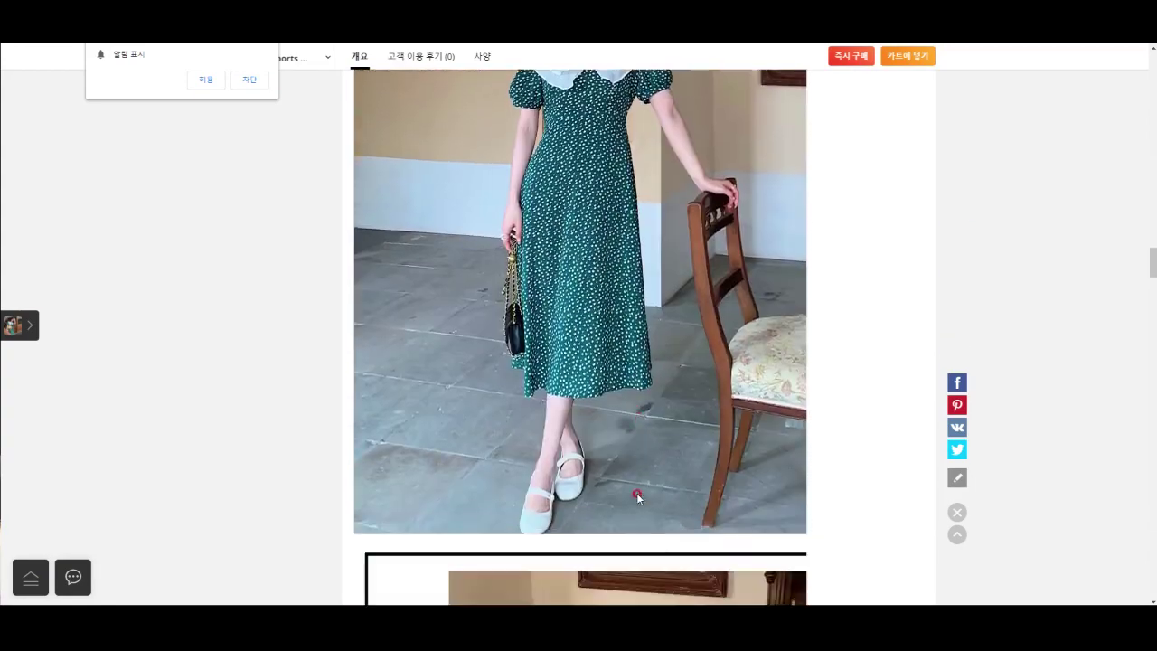
scroll(636, 493, "down", 12)
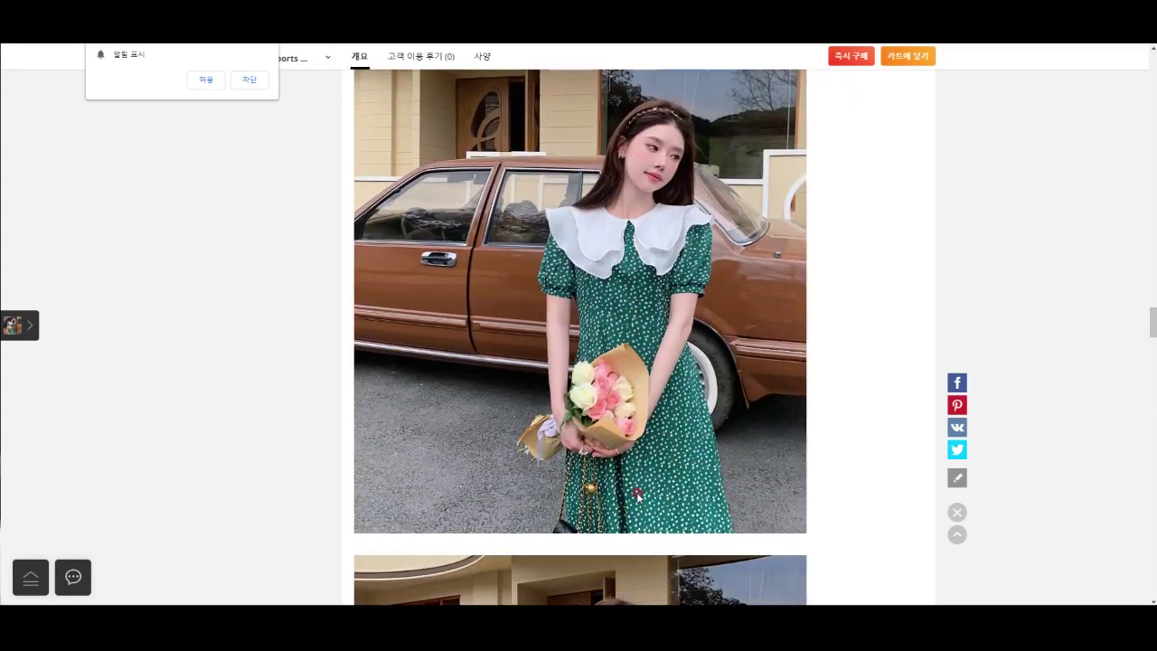
left_click_drag(1150, 197, 1150, 65)
mouse_move(296, 556)
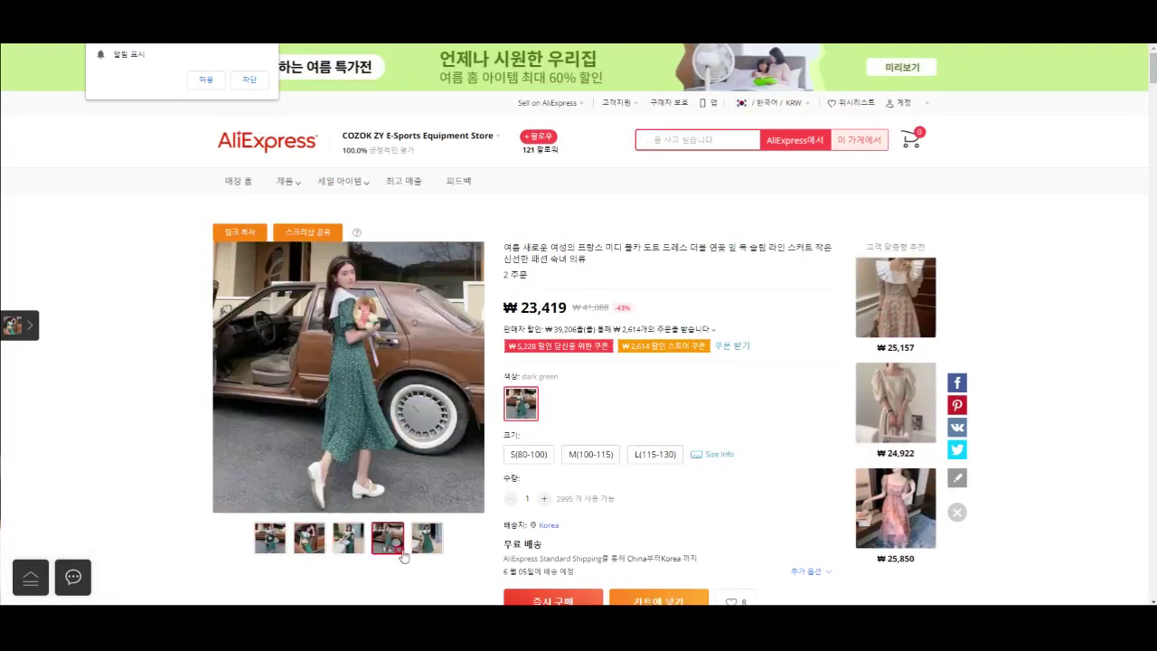
mouse_move(421, 543)
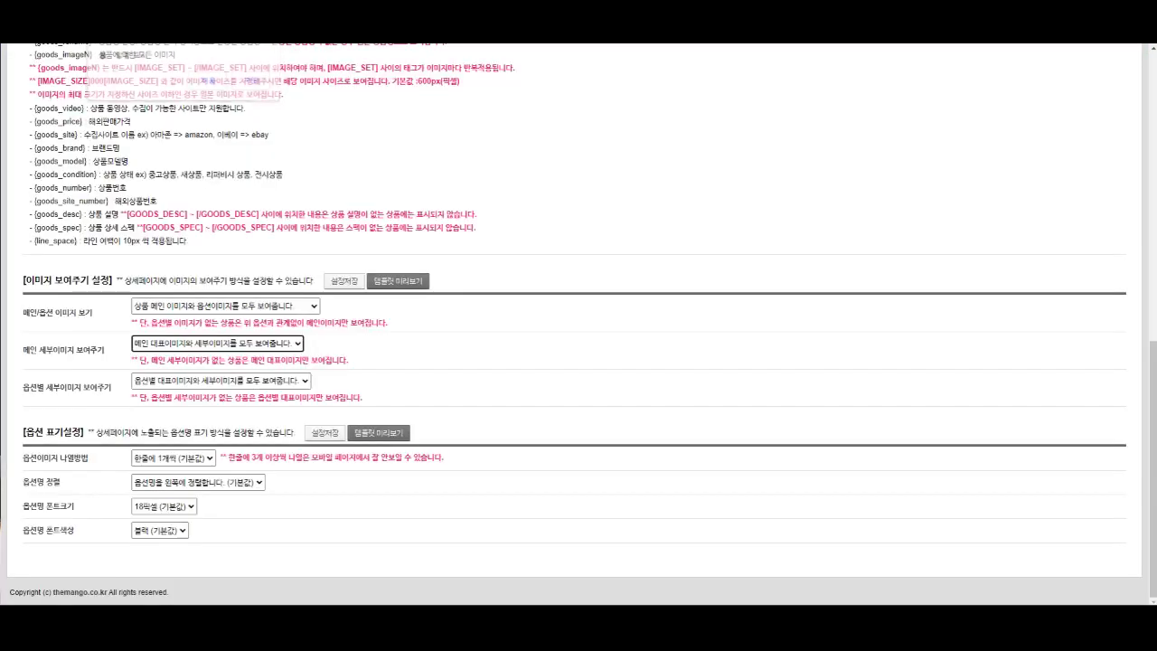
Set the per-option detail image display (옵션별 세부이미지 보여주기) to show both the representative and detail images of each option.
left_click(305, 380)
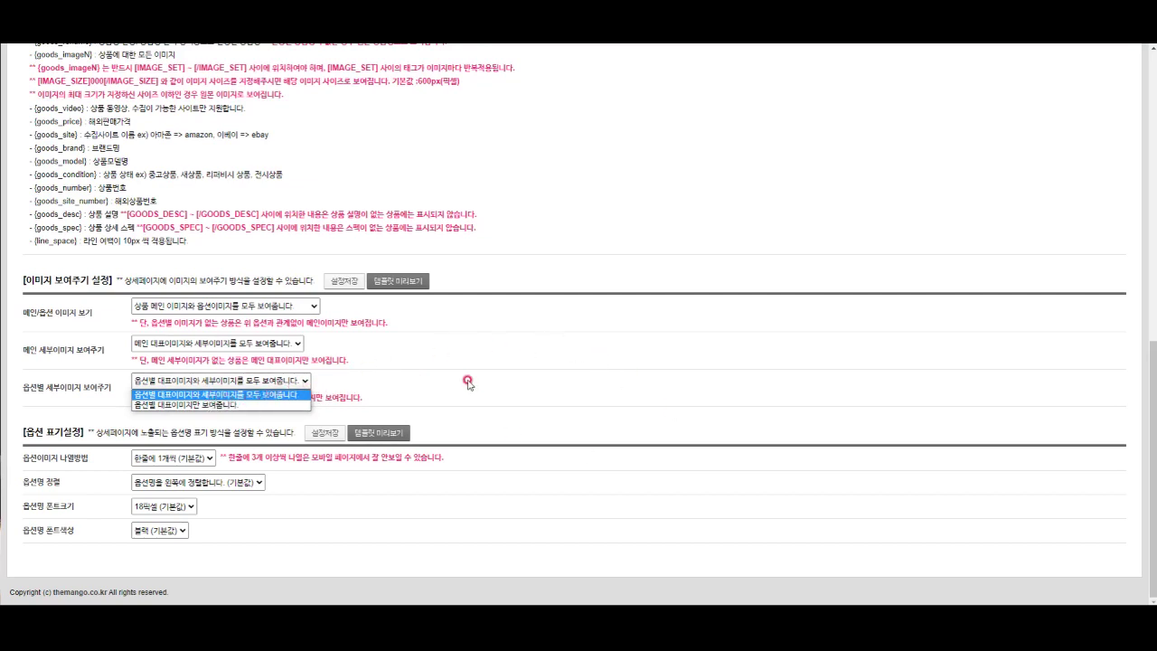
left_click(246, 406)
left_click(228, 380)
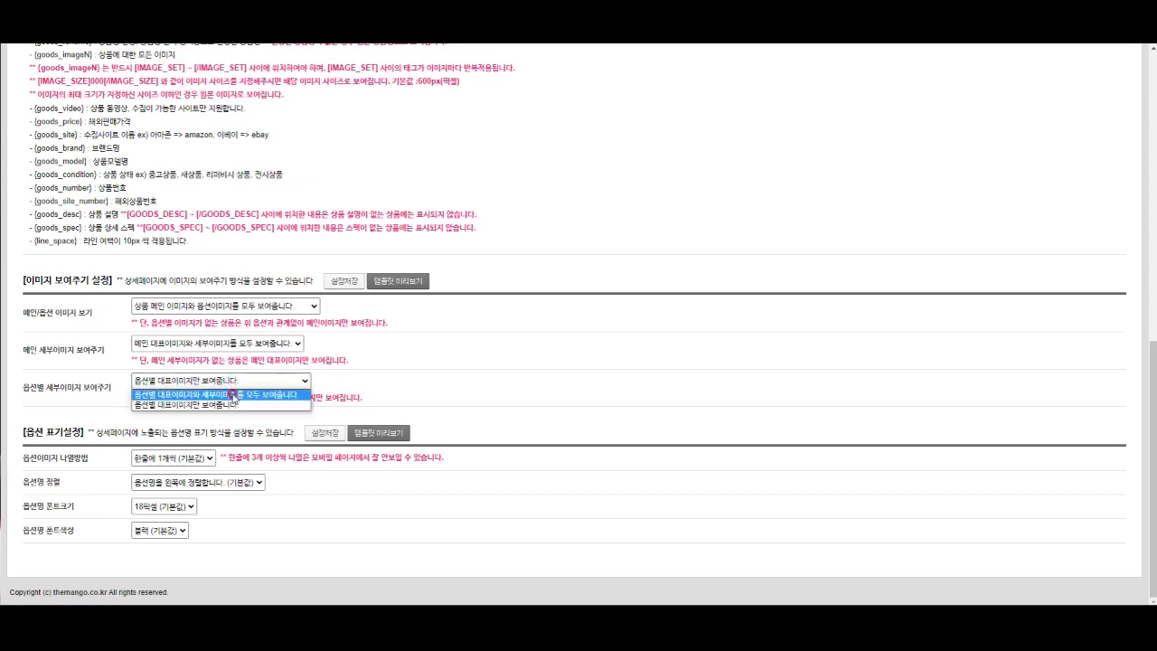
left_click(236, 396)
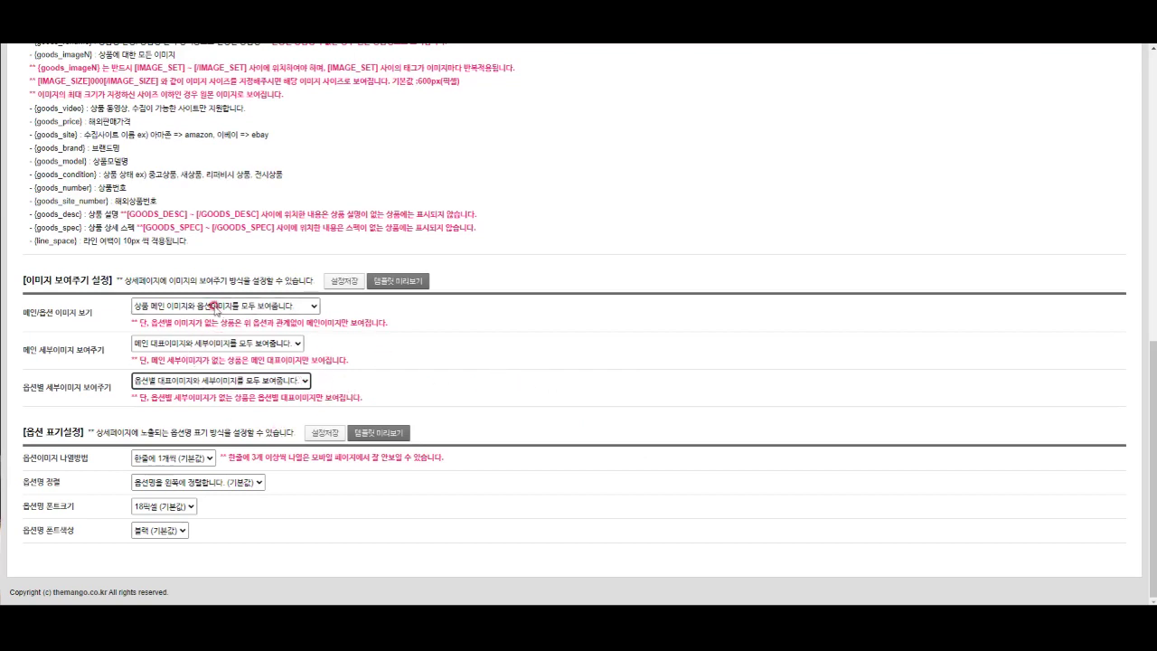
left_click(215, 309)
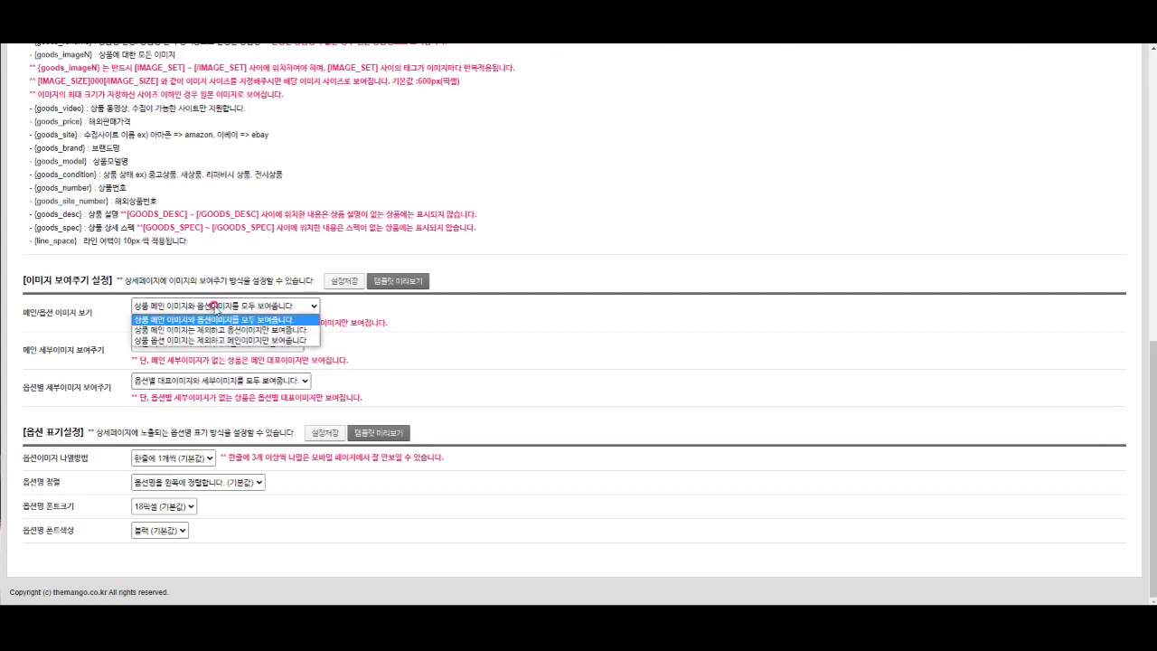
left_click(214, 308)
left_click(218, 346)
left_click(218, 348)
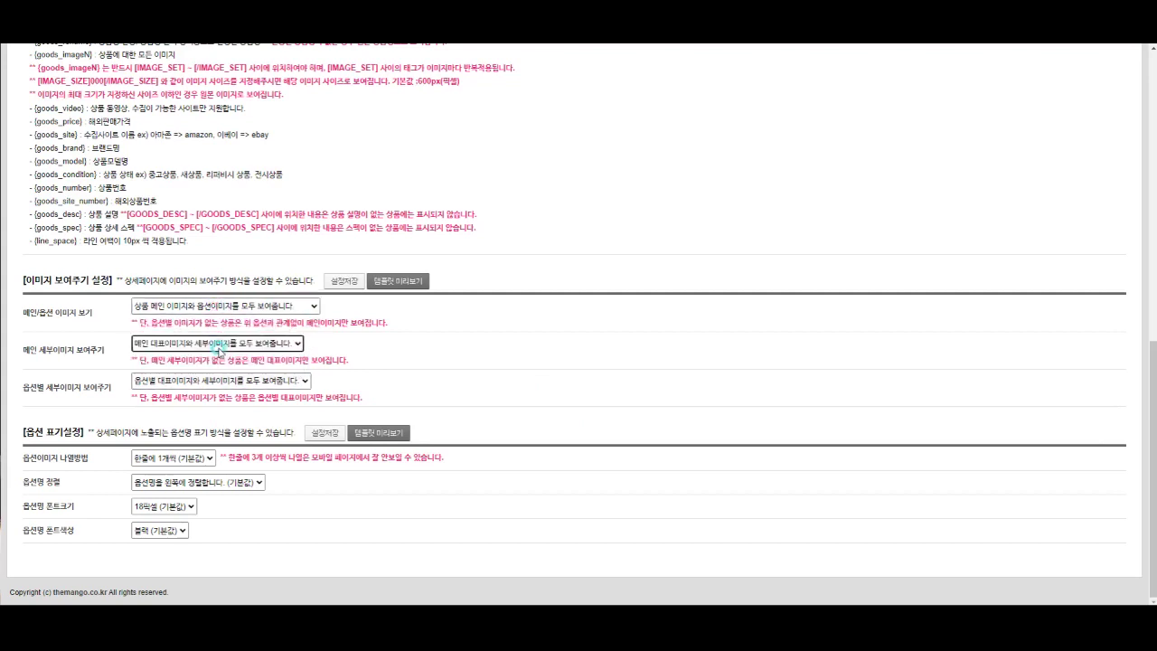
left_click(237, 384)
left_click(239, 387)
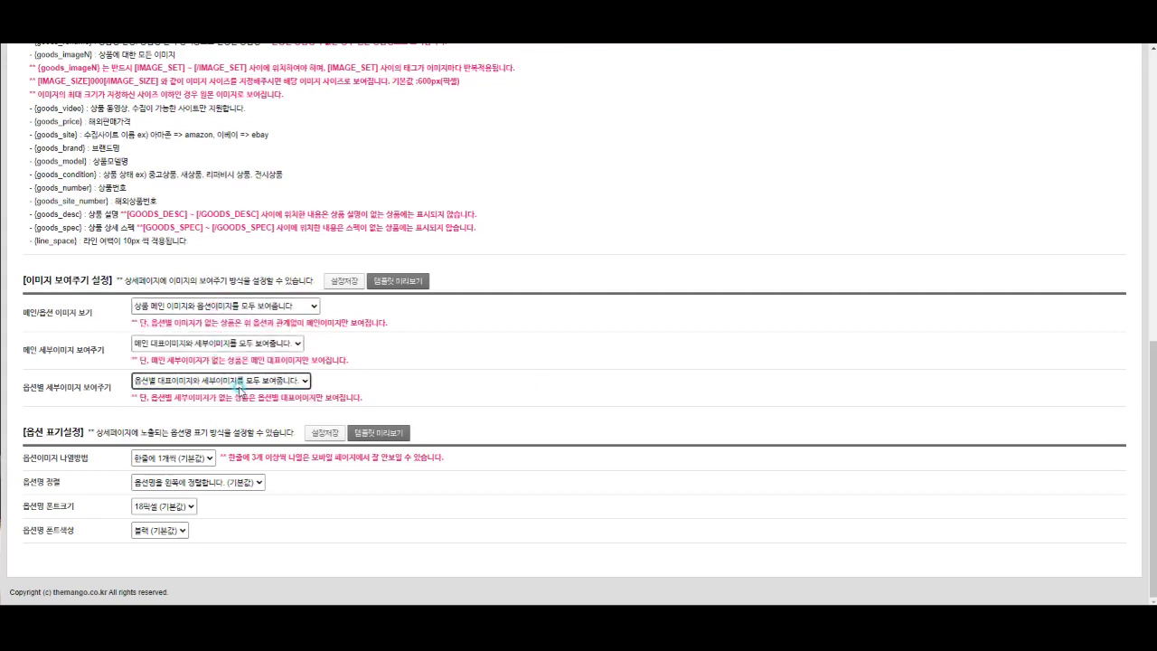
left_click(230, 347)
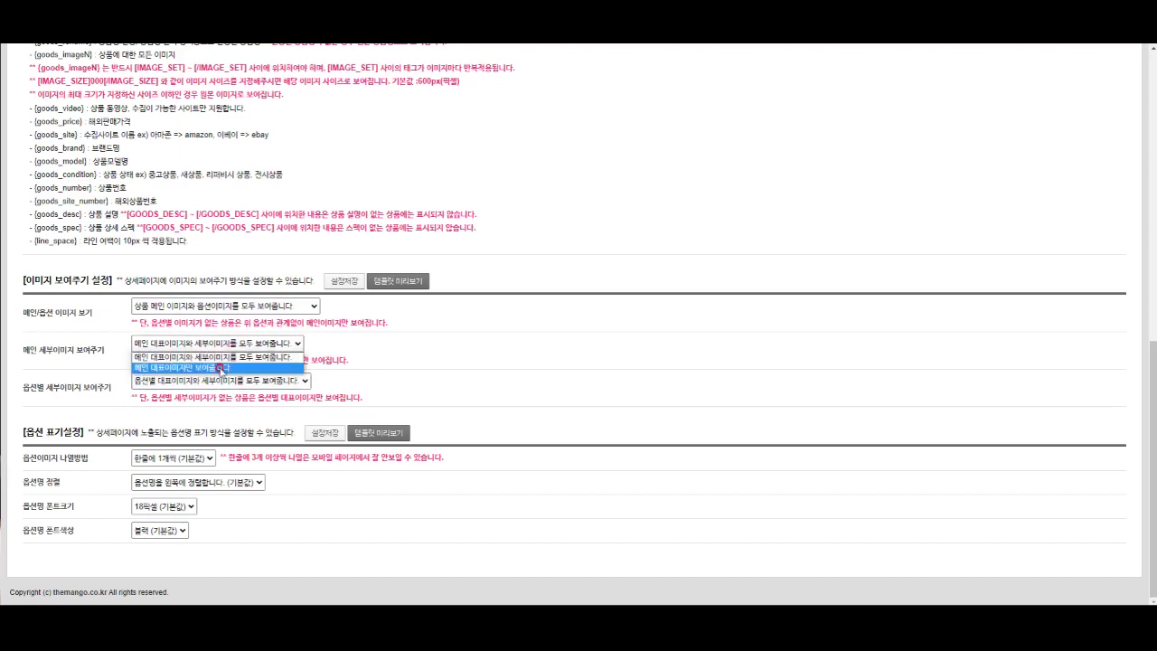
left_click(435, 349)
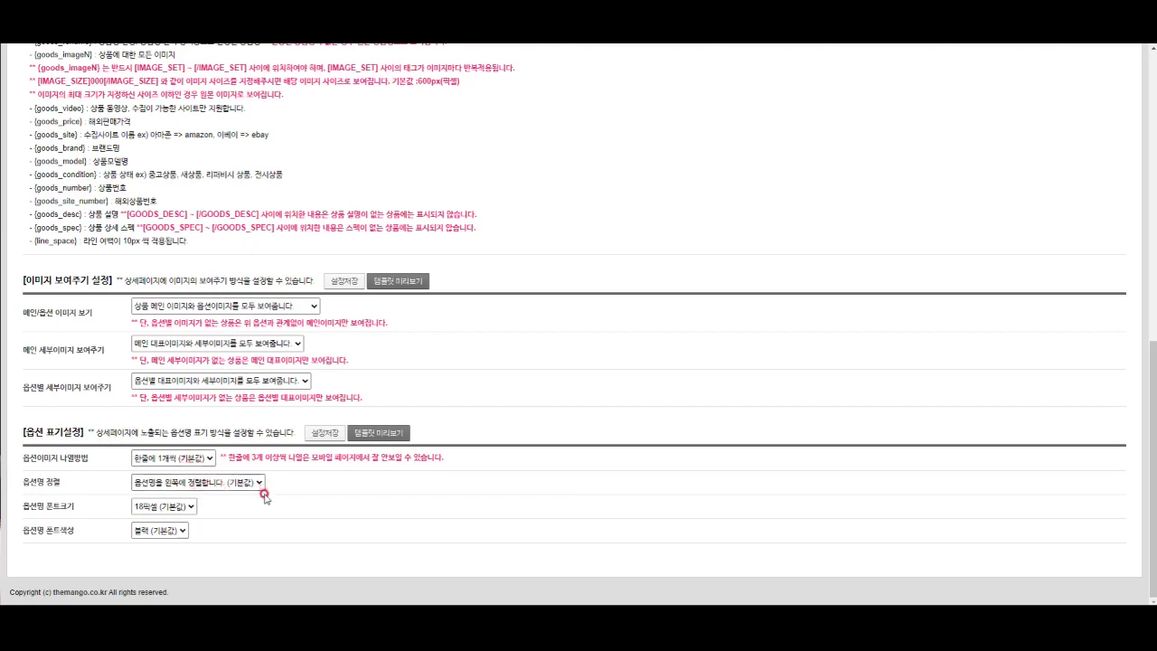
Set the option name alignment (옵션명 정렬) to center and save the 알리익스프레스 detail-page template.
left_click(212, 487)
left_click(215, 507)
left_click(246, 508)
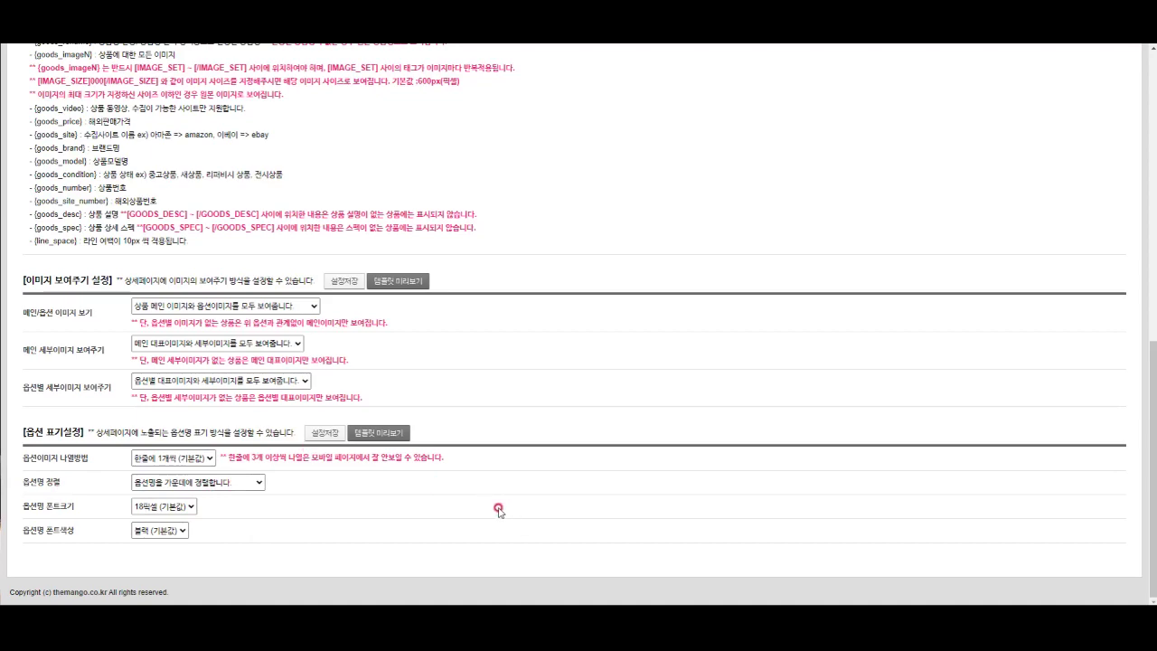
scroll(498, 510, "up", 5)
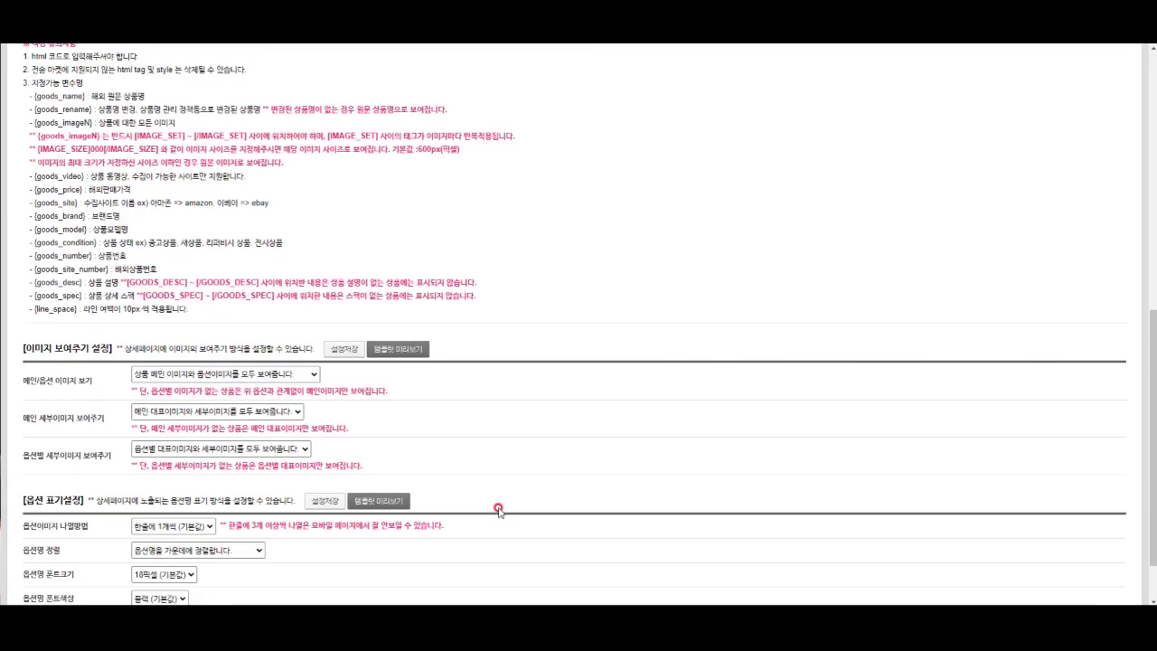
scroll(707, 513, "up", 2)
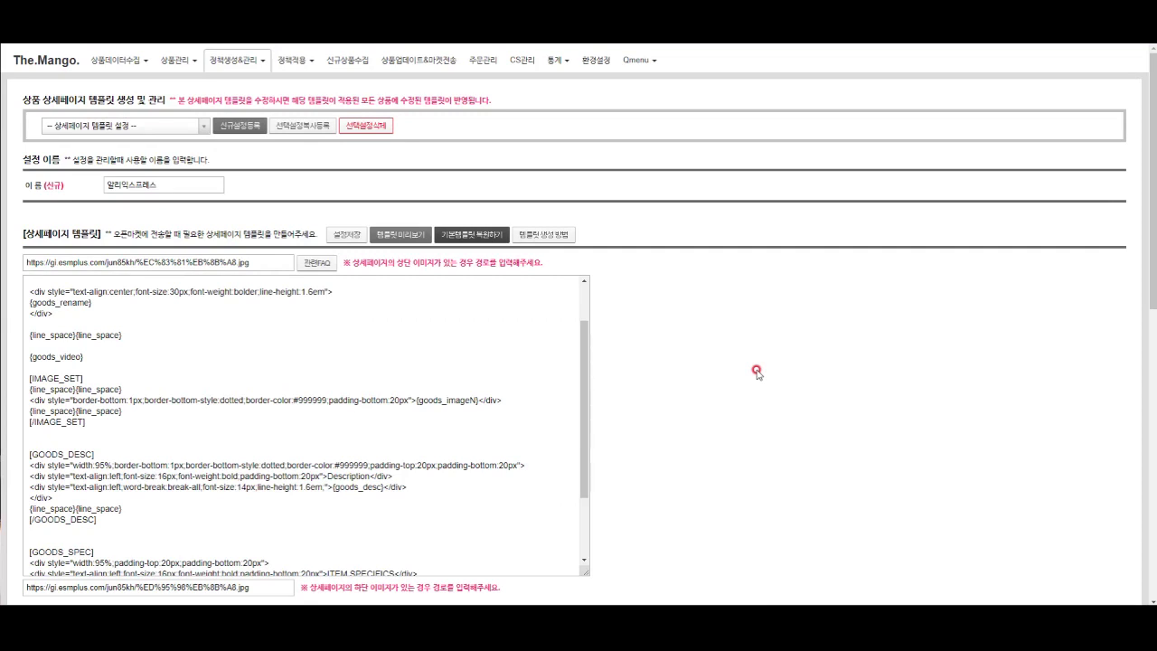
left_click(347, 235)
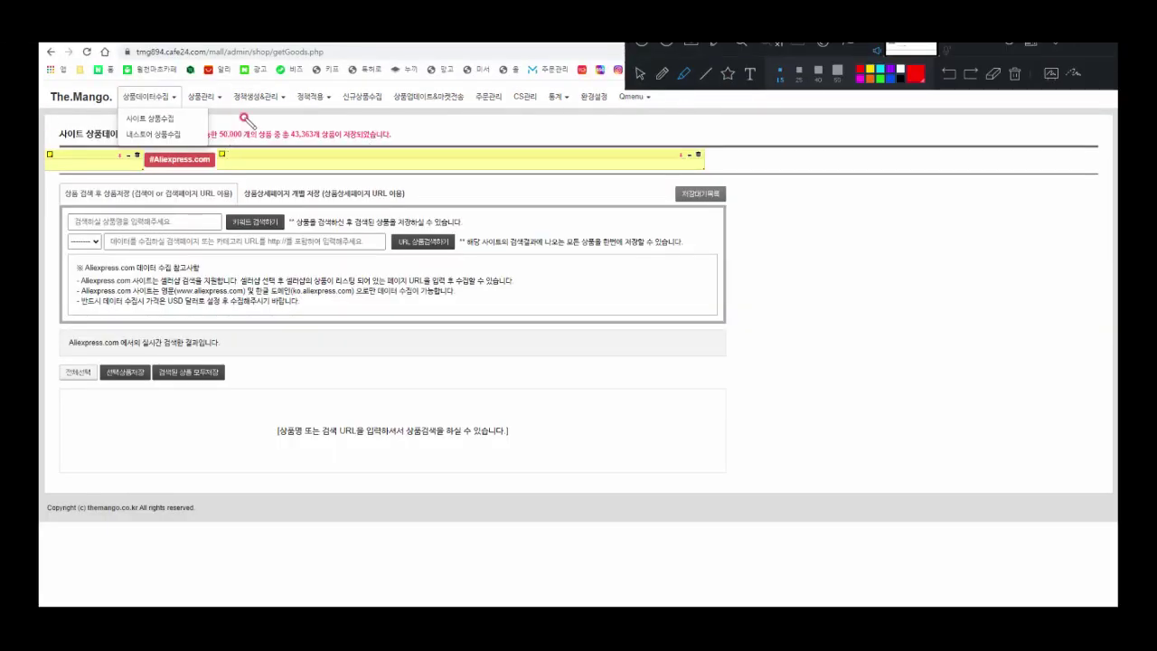
mouse_move(118, 97)
left_mouse_down()
mouse_move(176, 97)
mouse_move(193, 80)
left_mouse_up()
left_click_drag(125, 118, 203, 105)
mouse_move(217, 170)
left_mouse_down()
mouse_move(159, 175)
mouse_move(179, 121)
mouse_move(205, 181)
mouse_move(217, 127)
mouse_move(258, 113)
left_mouse_up()
key("Escape")
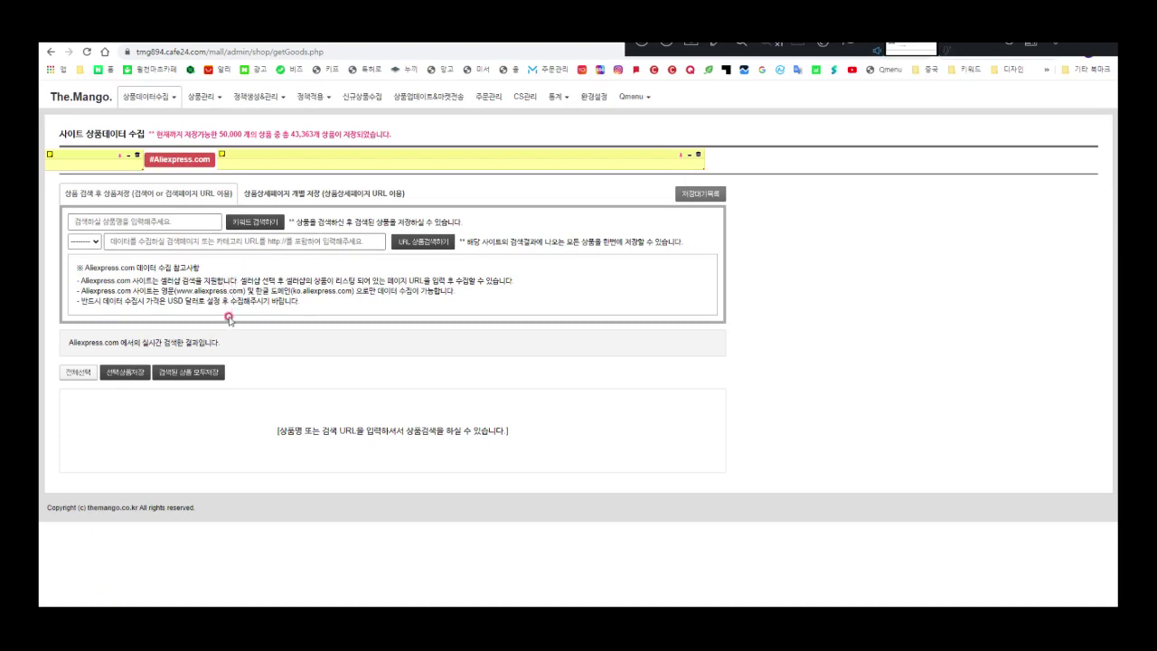
Search Aliexpress.com products by the keyword 고데기 on the site product collection page.
left_click(184, 223)
type("고데기")
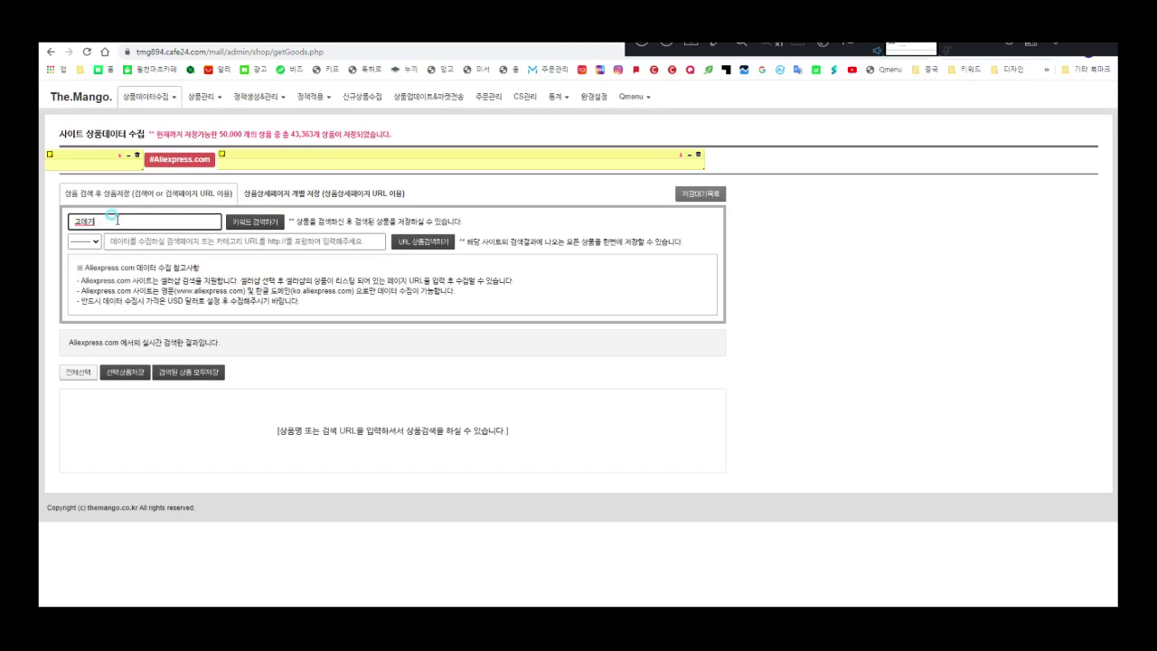
left_click(265, 222)
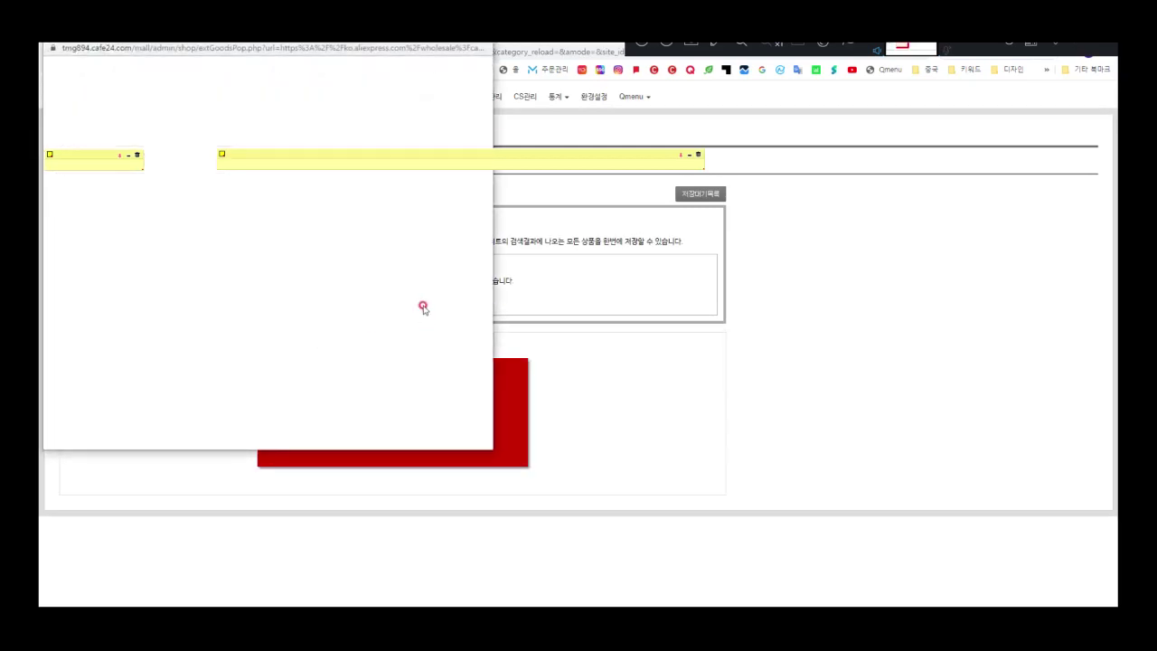
left_click_drag(555, 165, 847, 127)
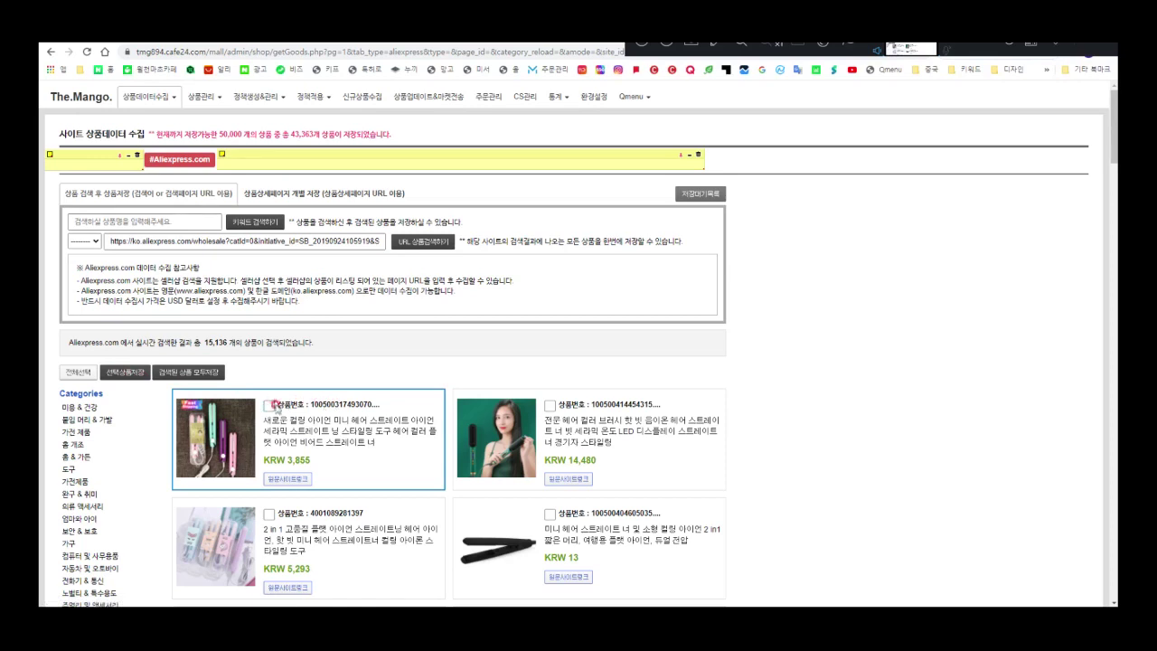
left_click(268, 407)
left_click(550, 406)
left_click(549, 406)
left_click(268, 407)
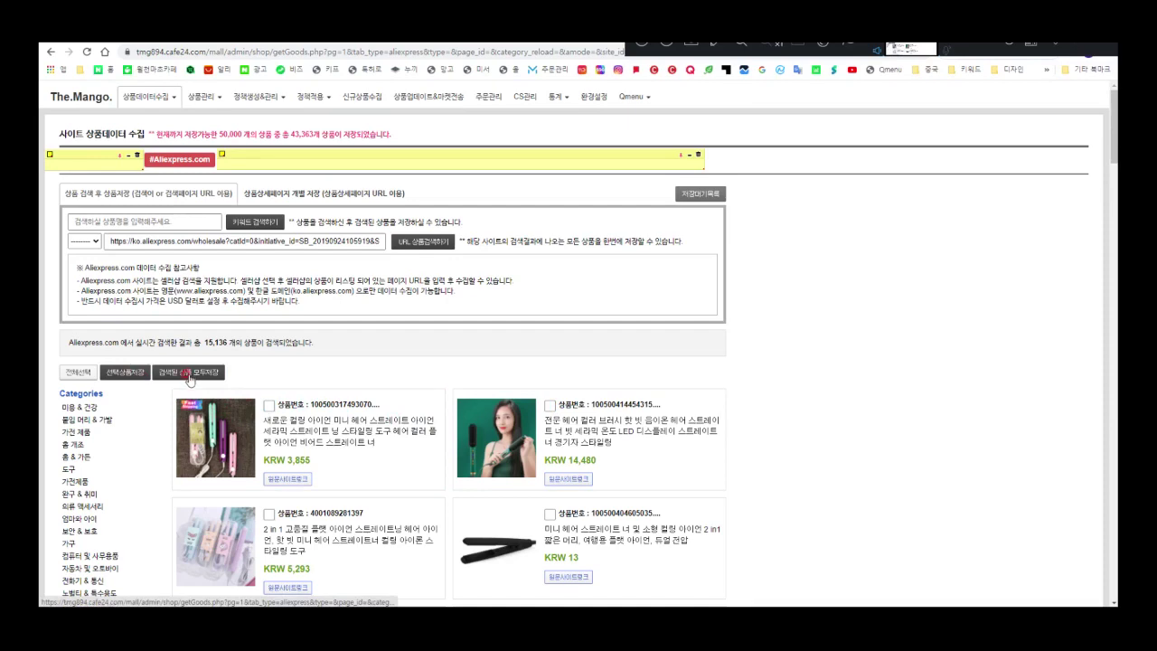
Open the save settings for all searched products (검색된 상품 모두저장) and set the number of top results to 1000.
left_click(188, 372)
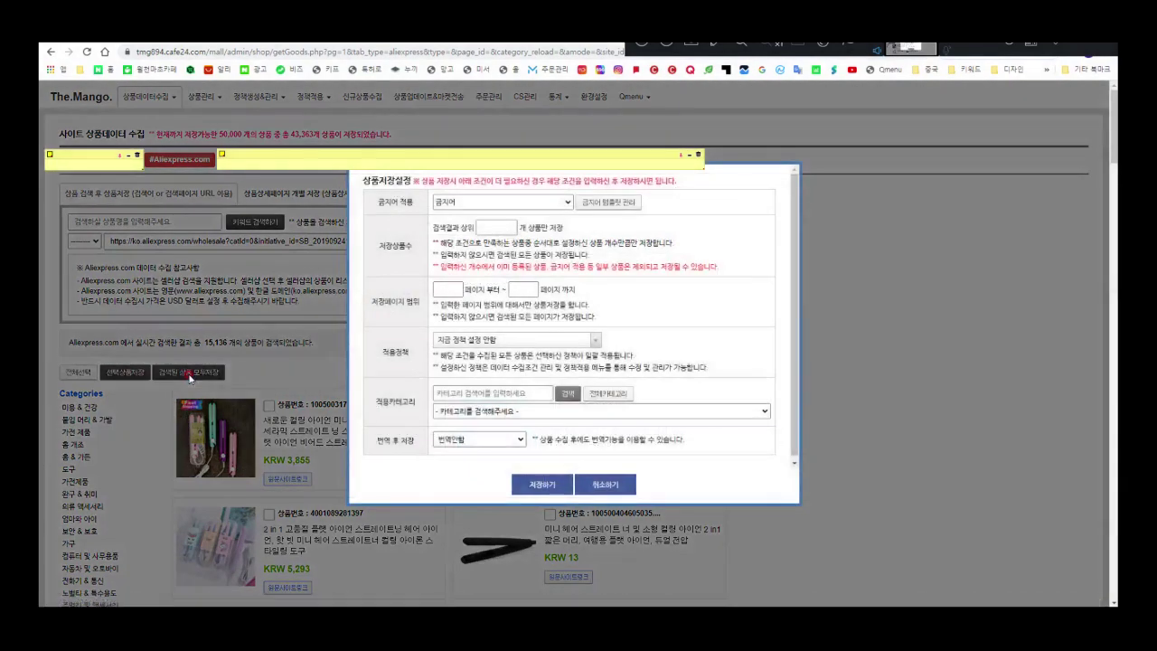
left_click(485, 226)
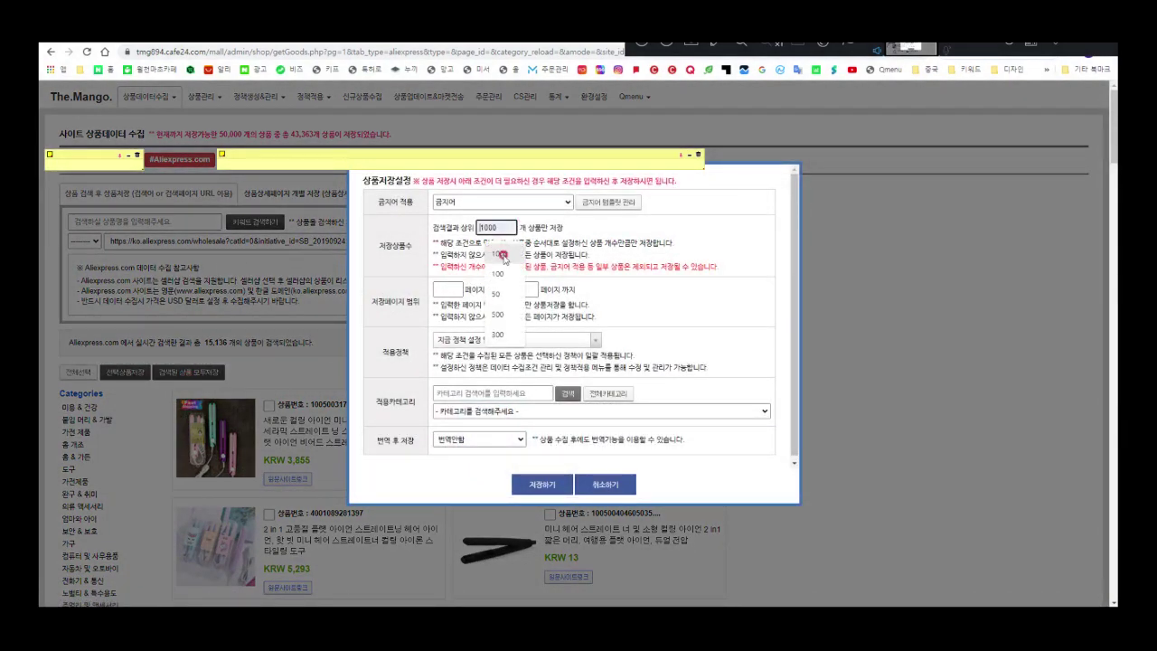
left_click(502, 256)
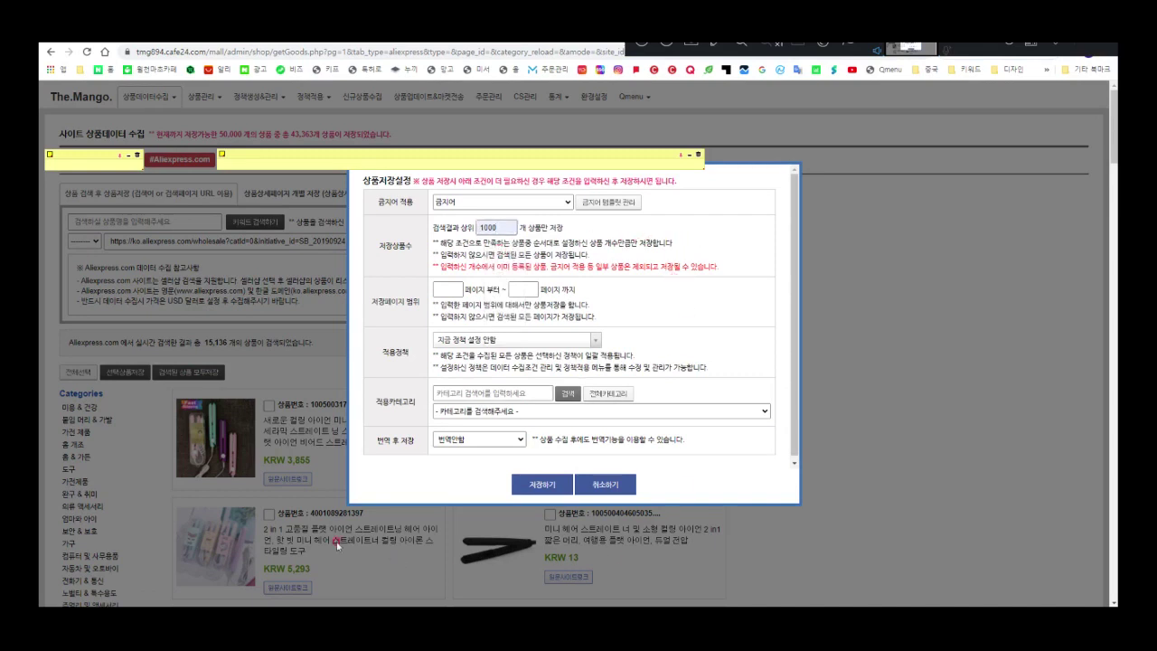
Set the number of top search results to save (저장상품수) to 1 and start saving the products.
left_click(492, 221)
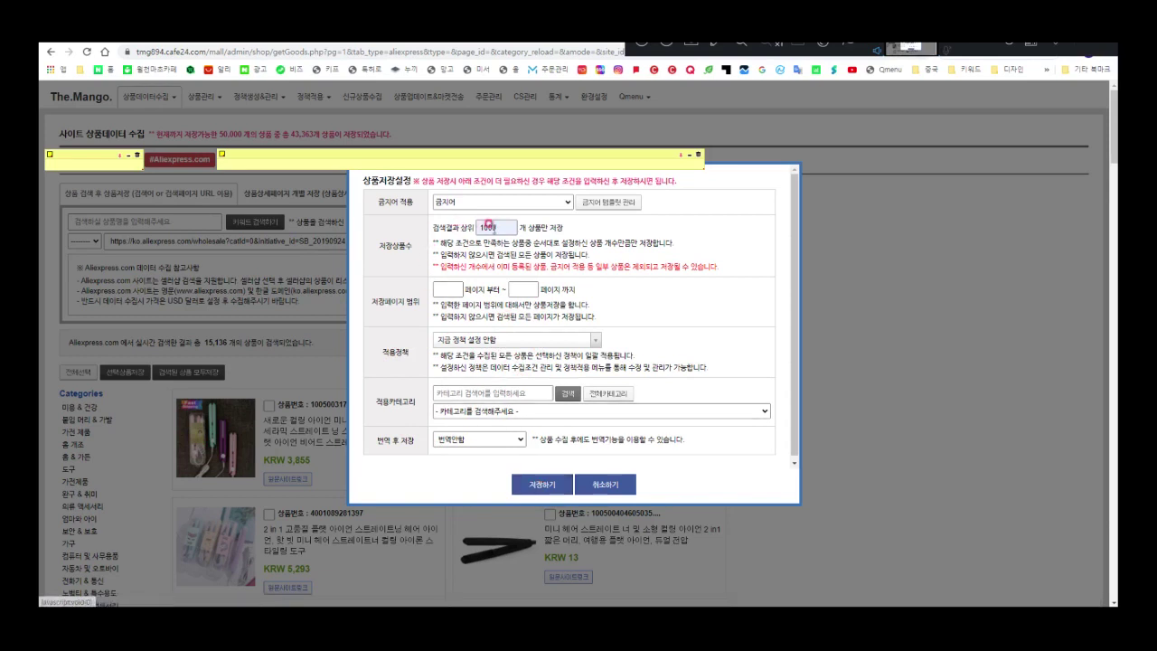
left_click(504, 225)
left_click(430, 288)
left_click(522, 289)
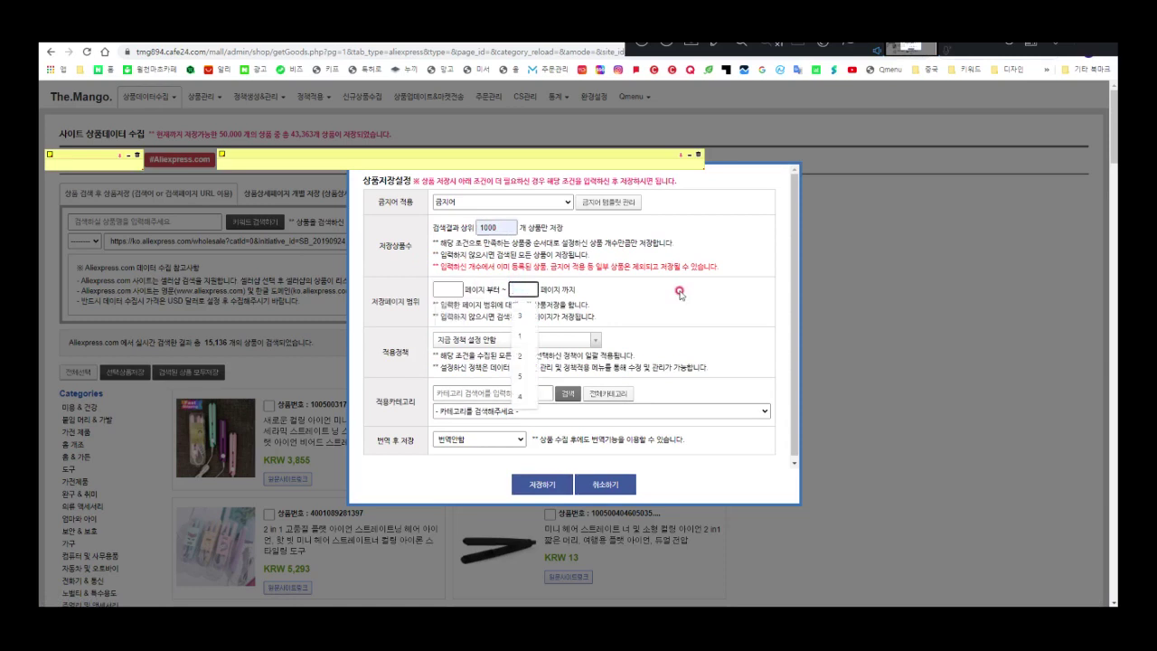
key("shift+Tab")
key("shift+Tab")
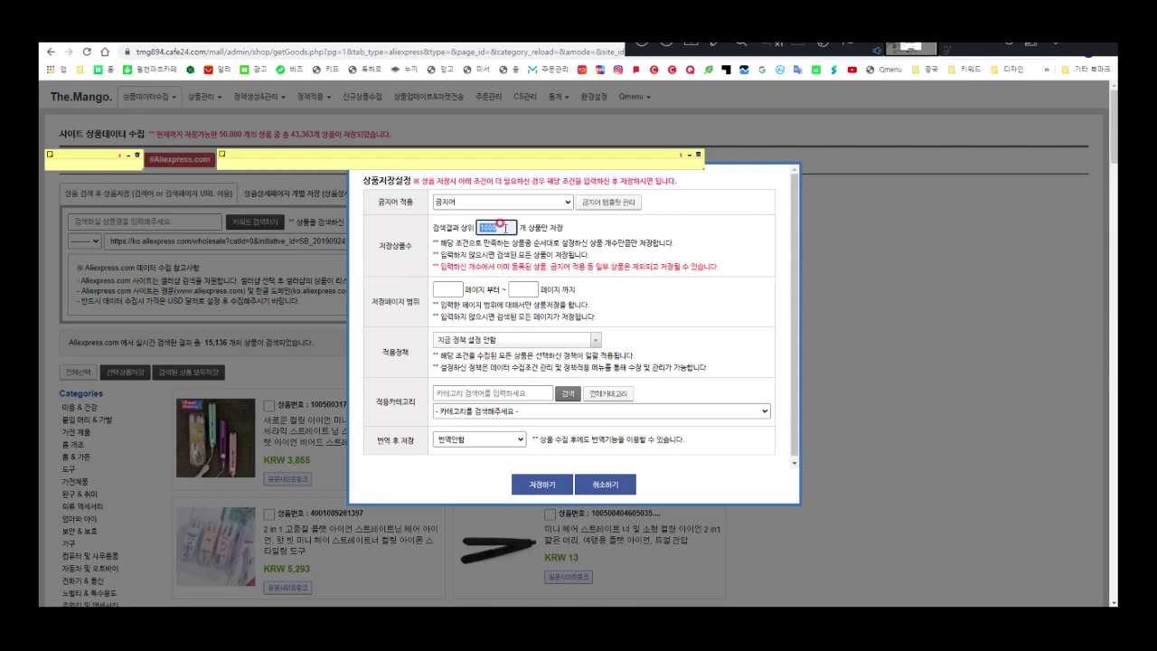
type("1")
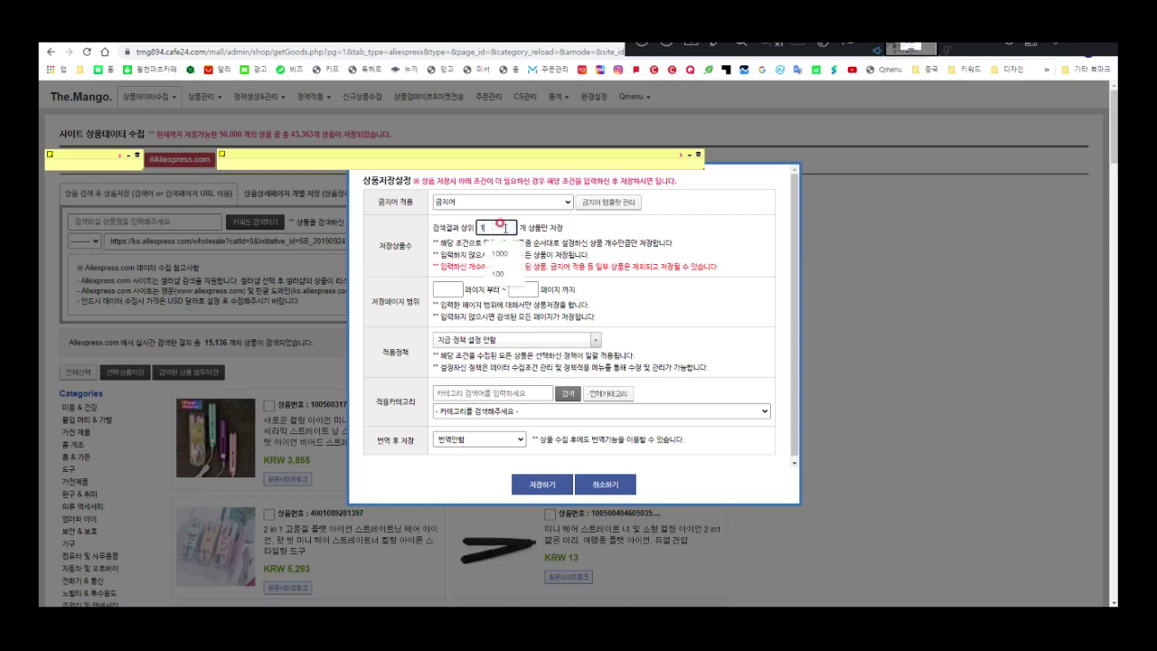
left_click(710, 240)
left_click(522, 492)
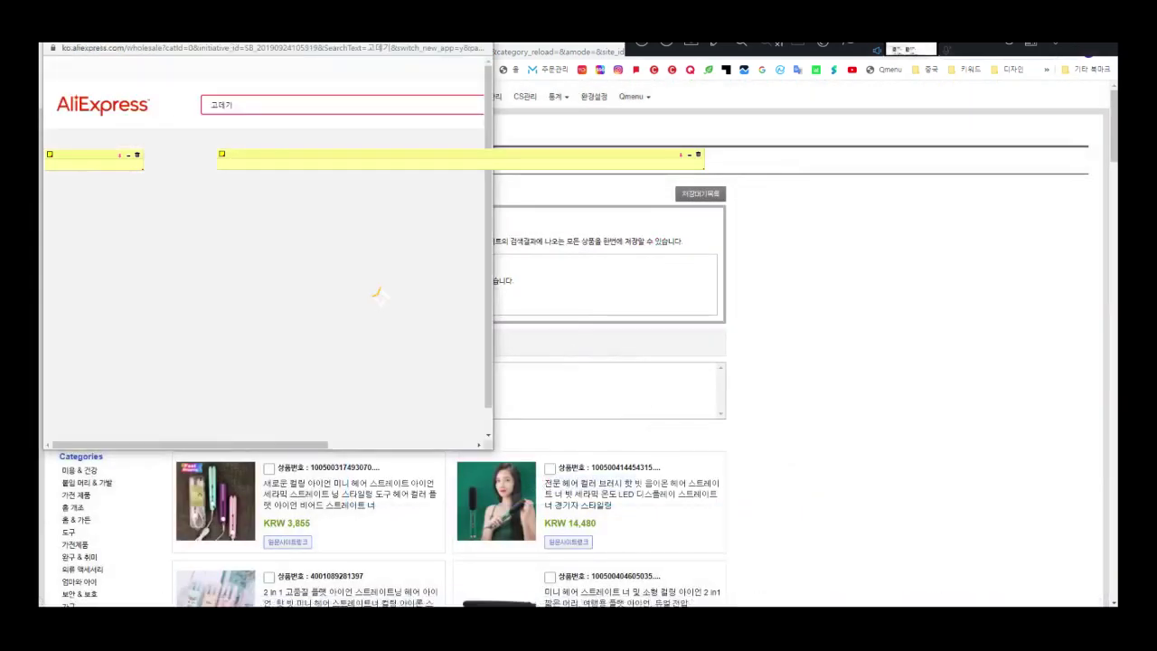
Move the AliExpress search window aside to follow the product saving on the collection page.
left_click_drag(232, 43, 624, 107)
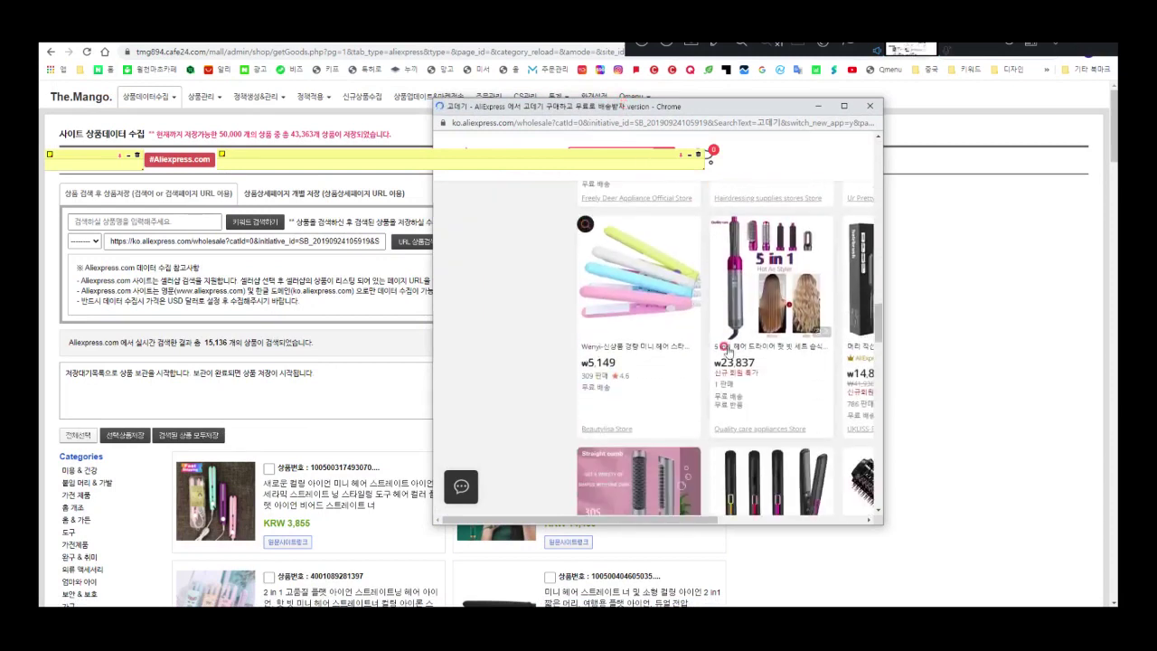
scroll(867, 380, "down", 10)
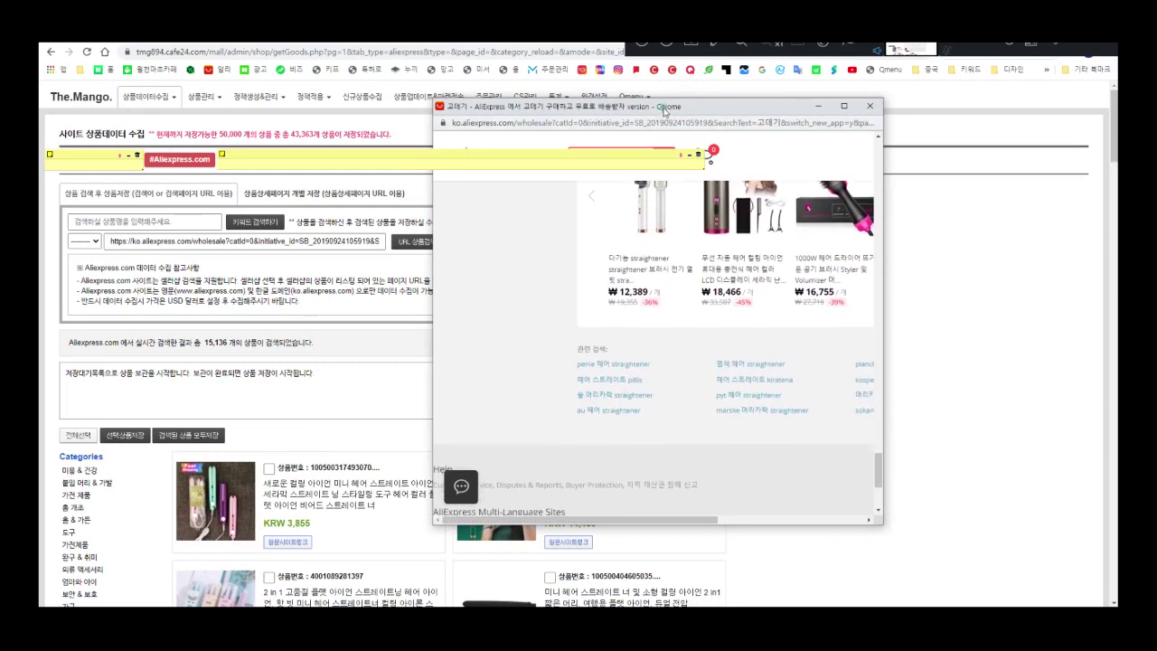
left_click_drag(664, 110, 860, 111)
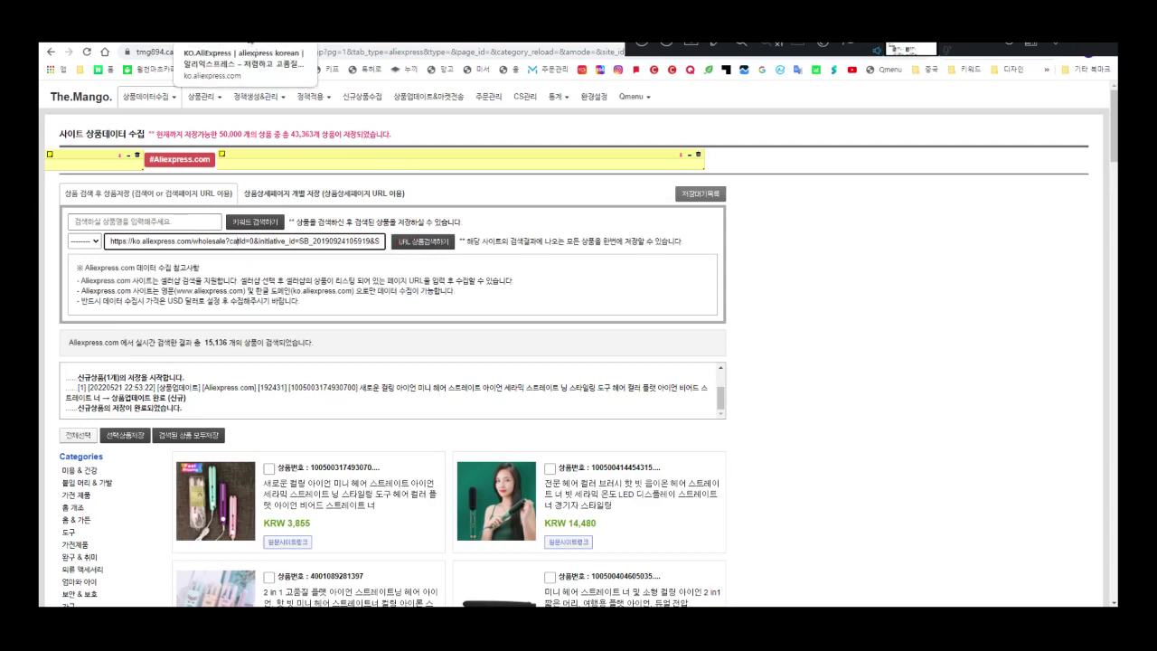
Switch to the AliExpress site and open the 백팩 (backpacks) subcategory within the 가방 & 신발 category.
left_click(194, 41)
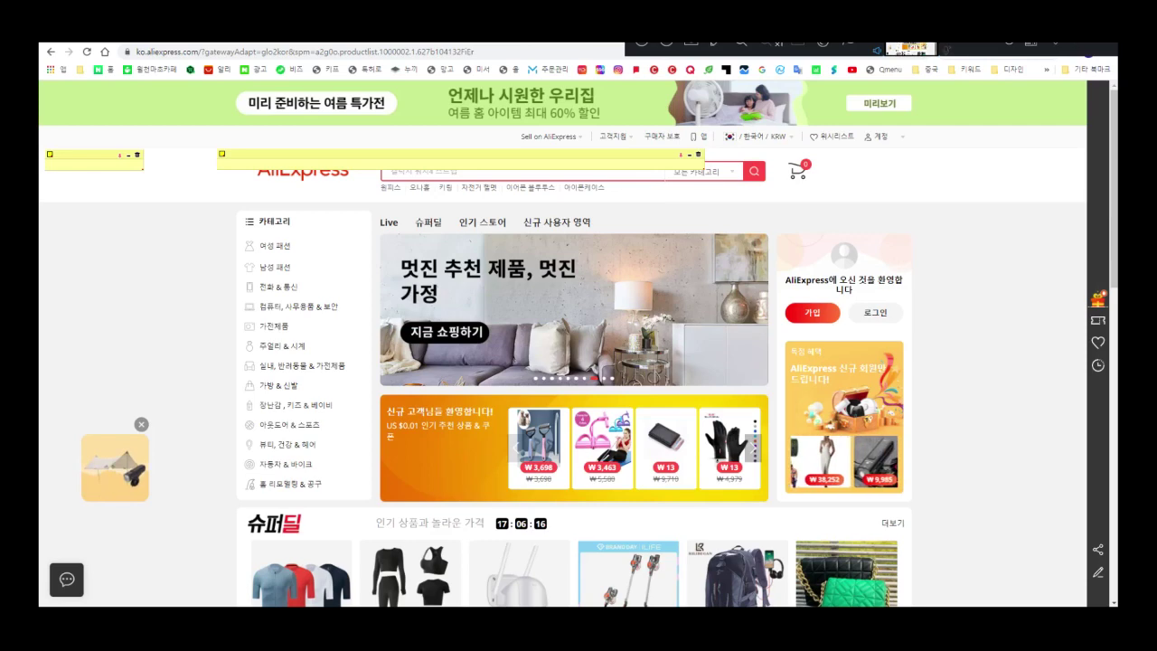
mouse_move(282, 353)
mouse_move(280, 331)
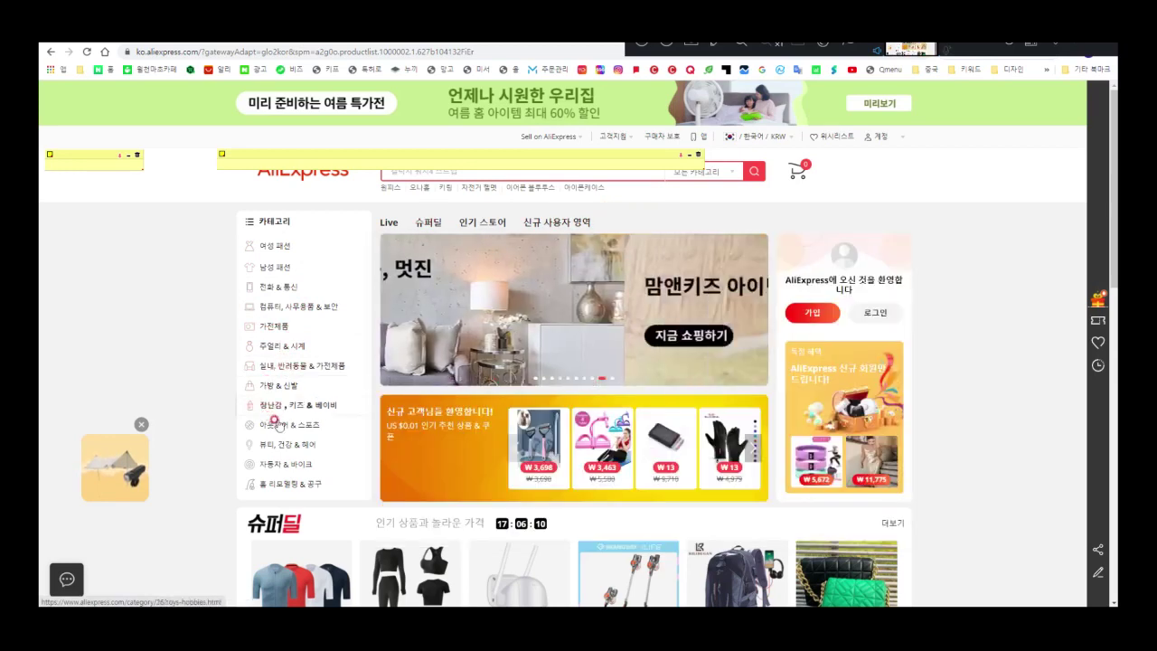
mouse_move(265, 394)
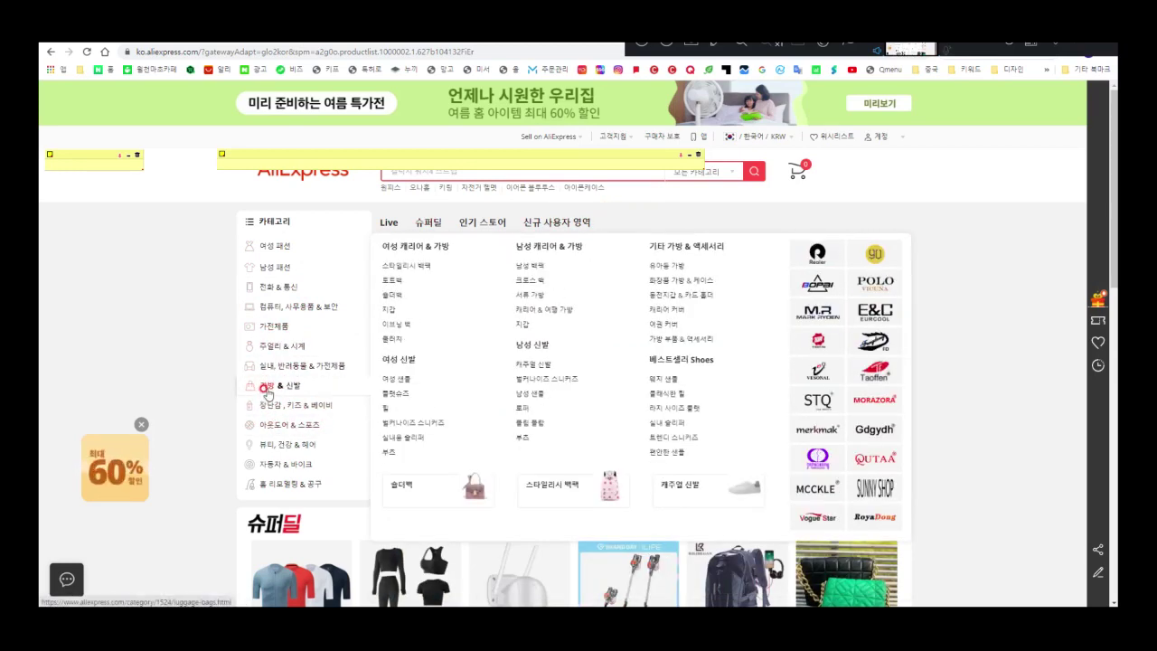
left_click(268, 395)
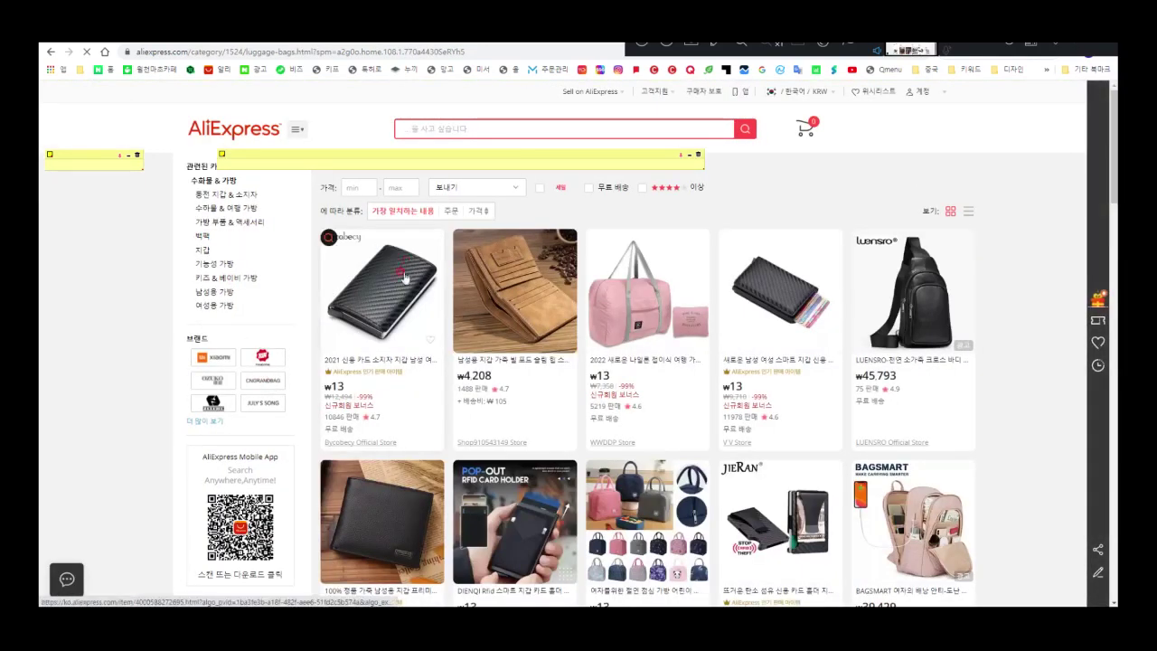
left_click(217, 234)
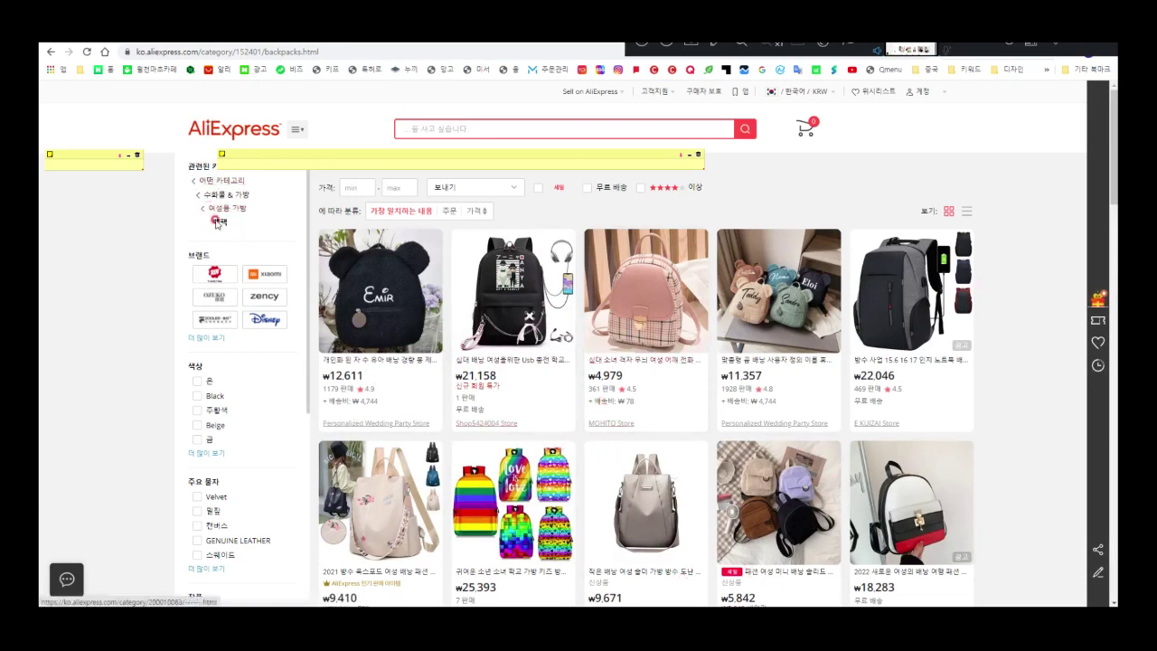
Copy the backpacks category URL and run a URL product search (URL 상품검색하기) with it on The.Mango's Aliexpress.com collection page.
left_click(323, 51)
key("ctrl+c")
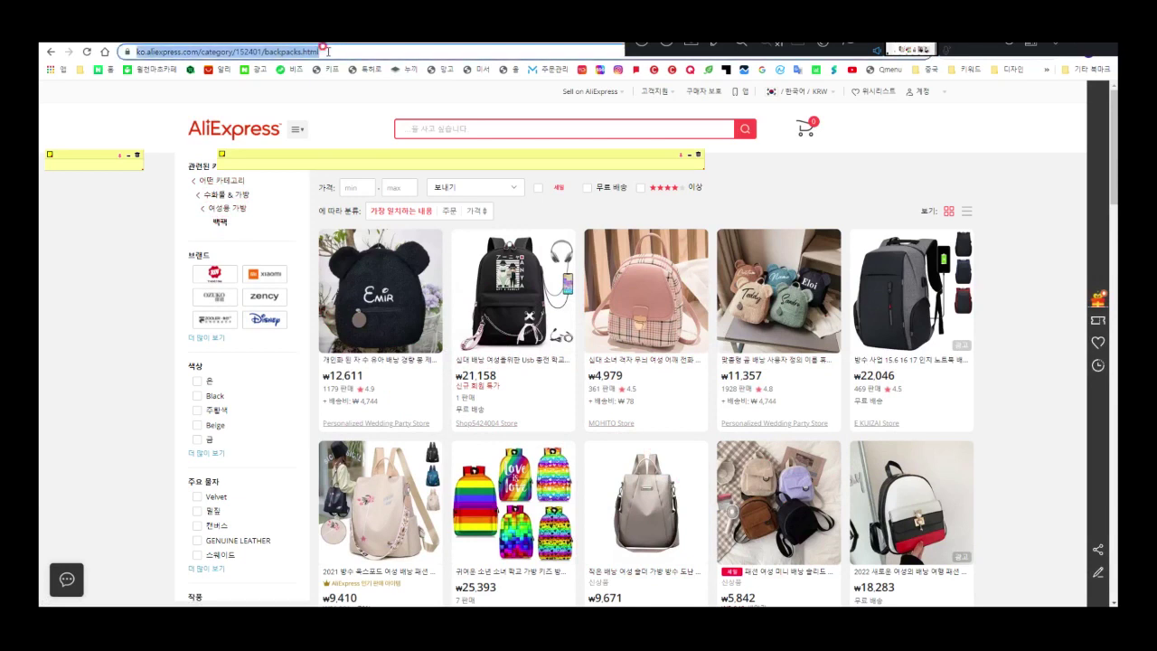
key("ctrl+Tab")
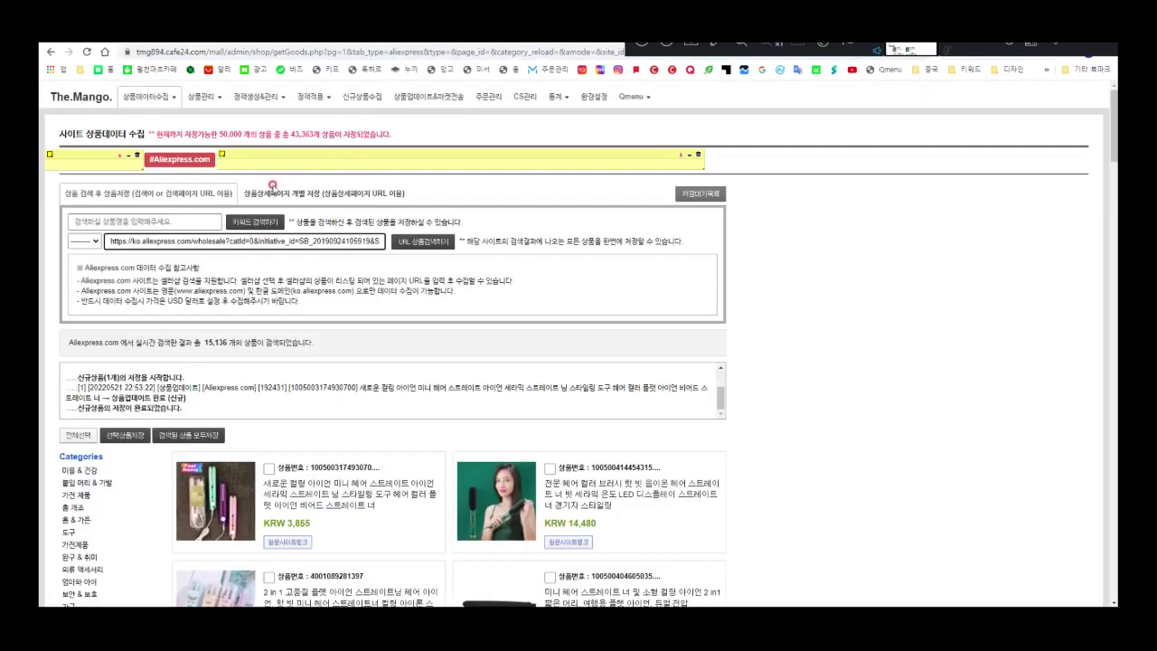
triple_click(213, 238)
key("ctrl+v")
left_click(430, 249)
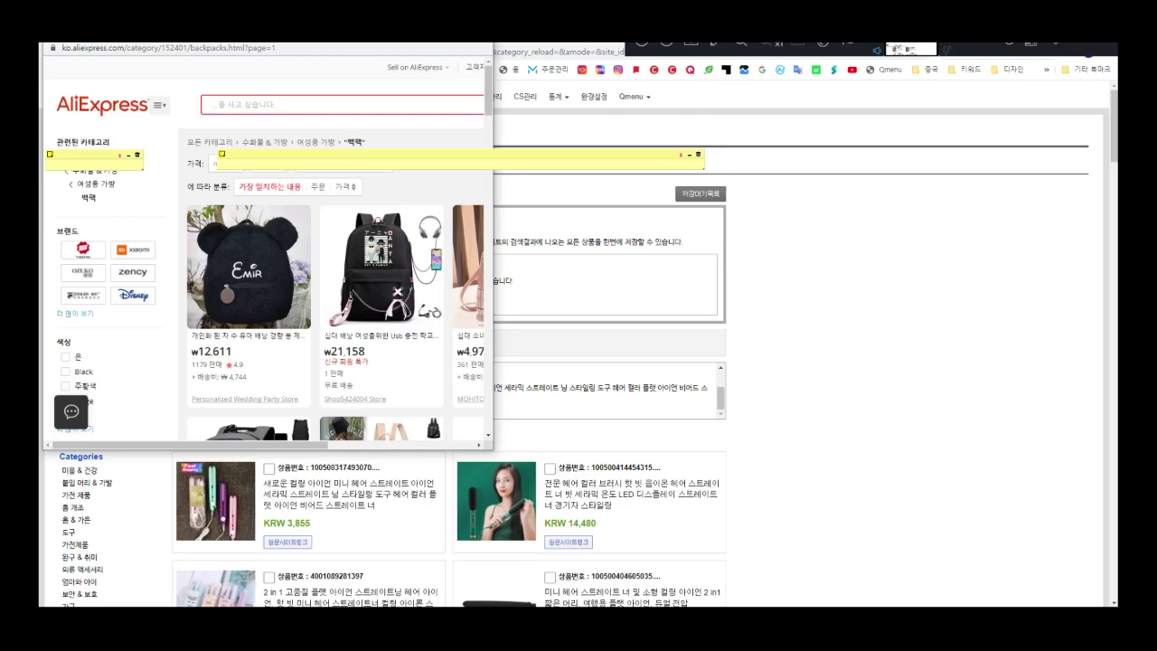
left_click_drag(224, 32, 796, 131)
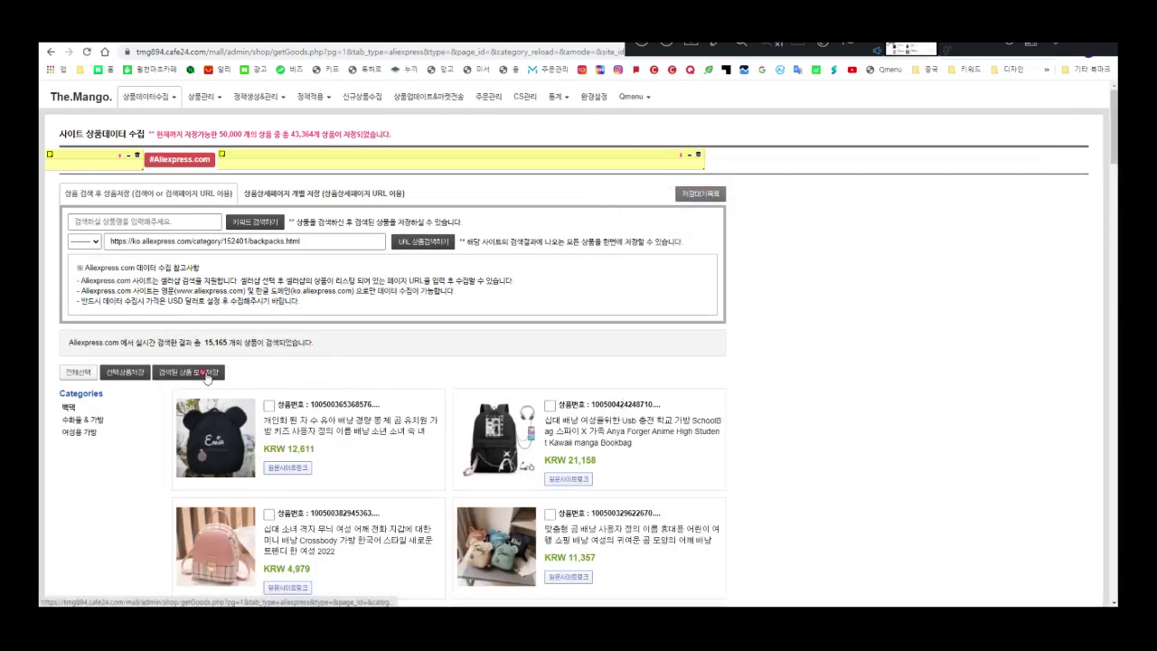
Save the searched backpack products (검색된 상품 모두저장) with the number of top results (저장상품수) set to 1.
left_click(206, 375)
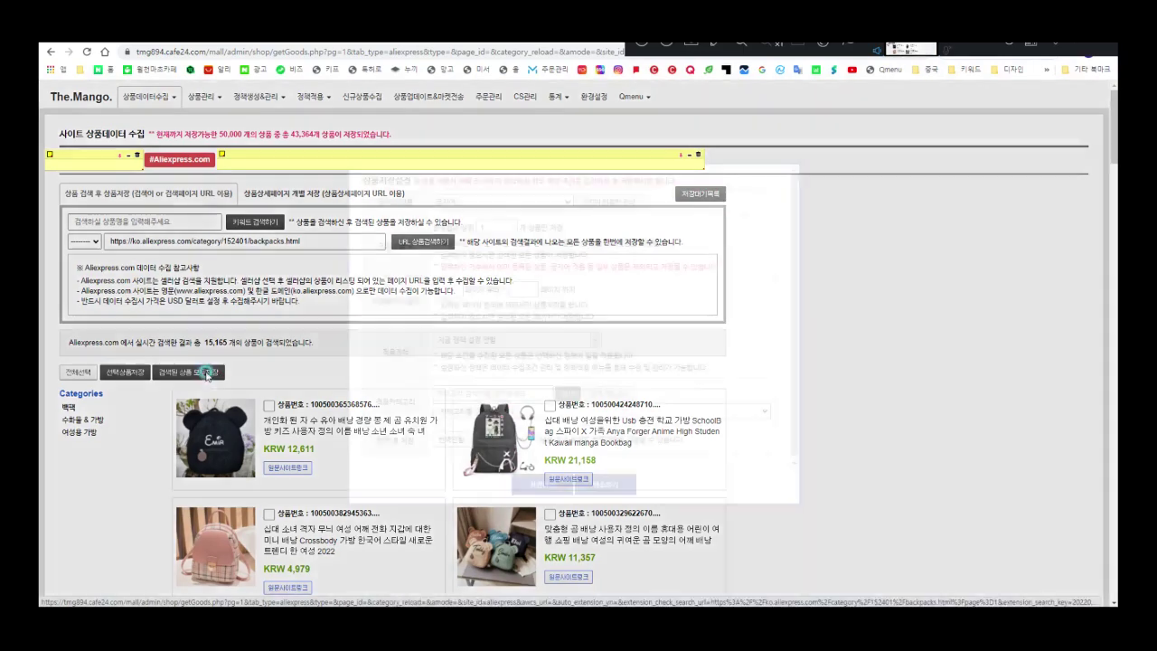
left_click(482, 226)
key("BackSpace")
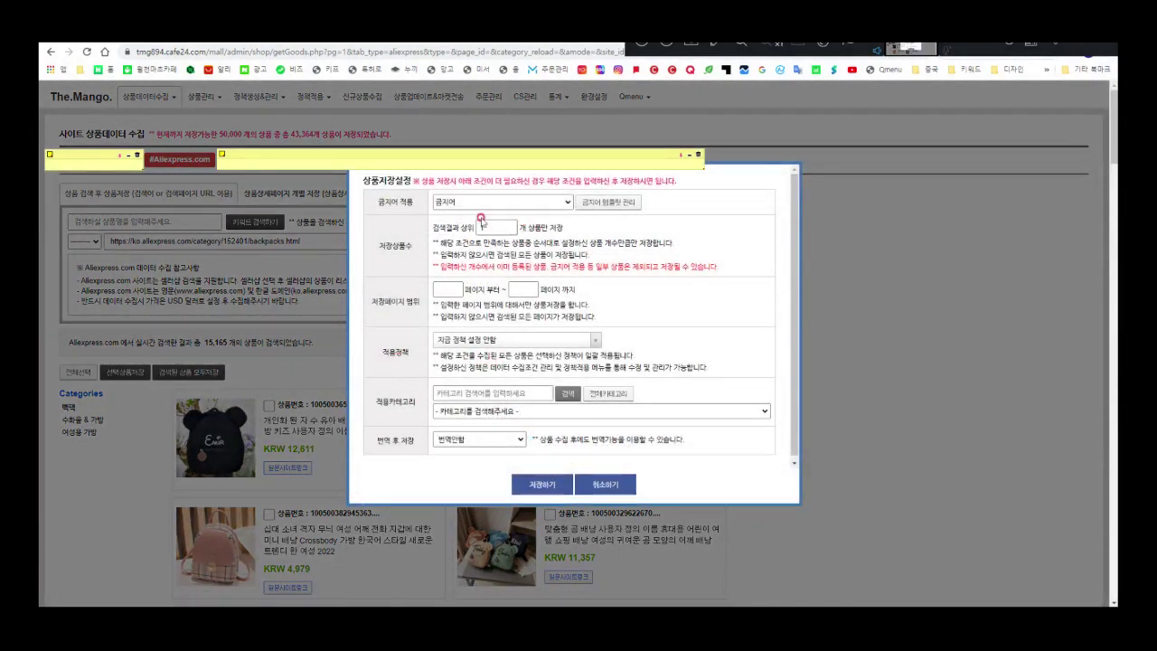
left_click(495, 226)
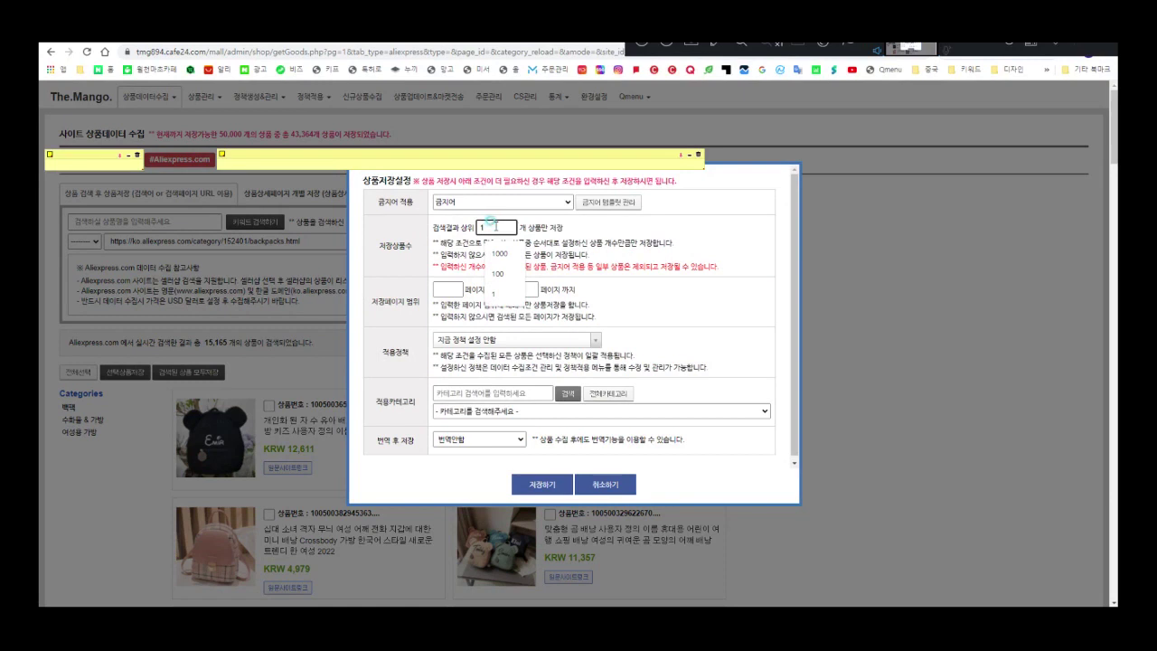
left_click(730, 253)
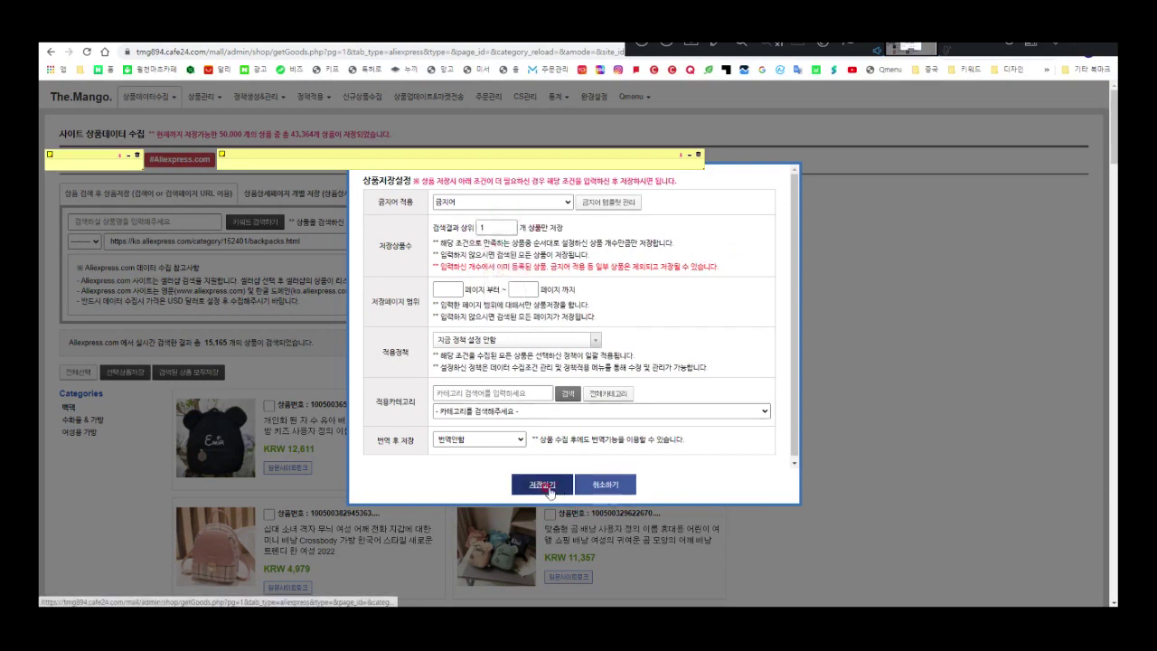
left_click(543, 486)
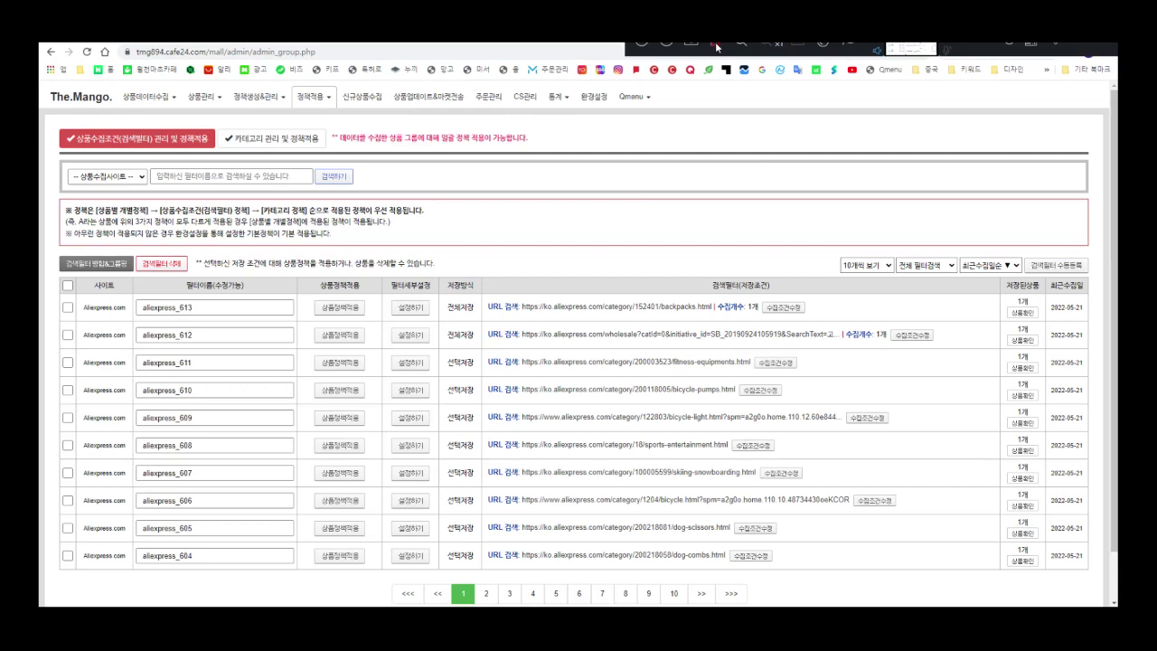
left_click(715, 42)
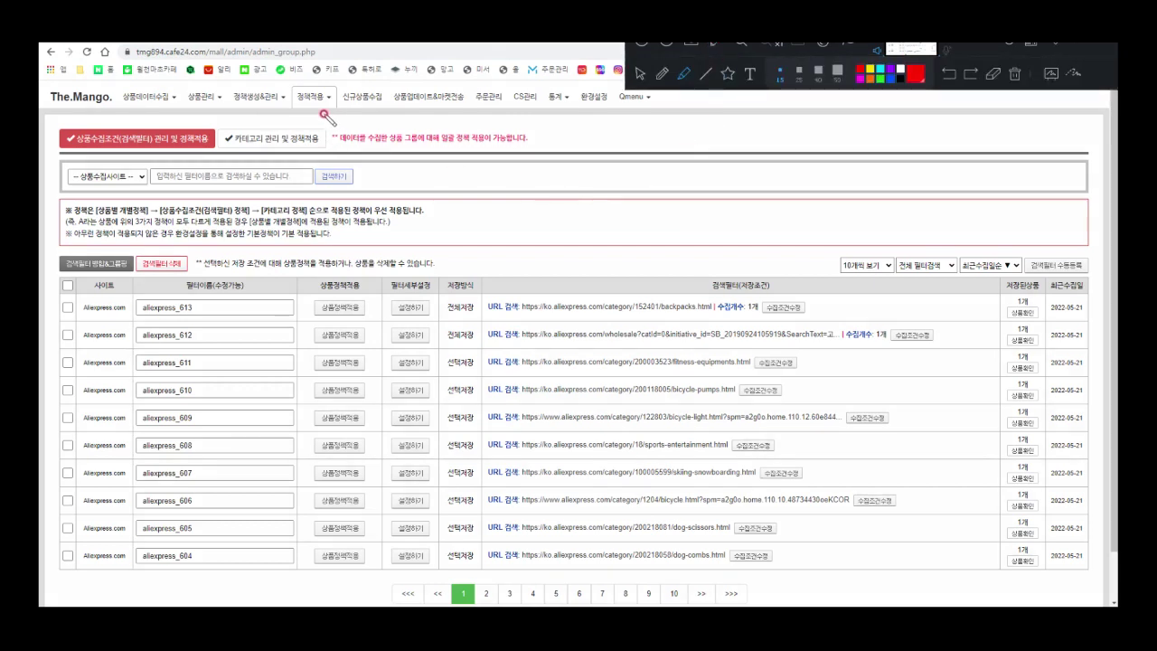
mouse_move(293, 105)
left_mouse_down()
mouse_move(334, 105)
mouse_move(331, 86)
mouse_move(356, 81)
left_mouse_up()
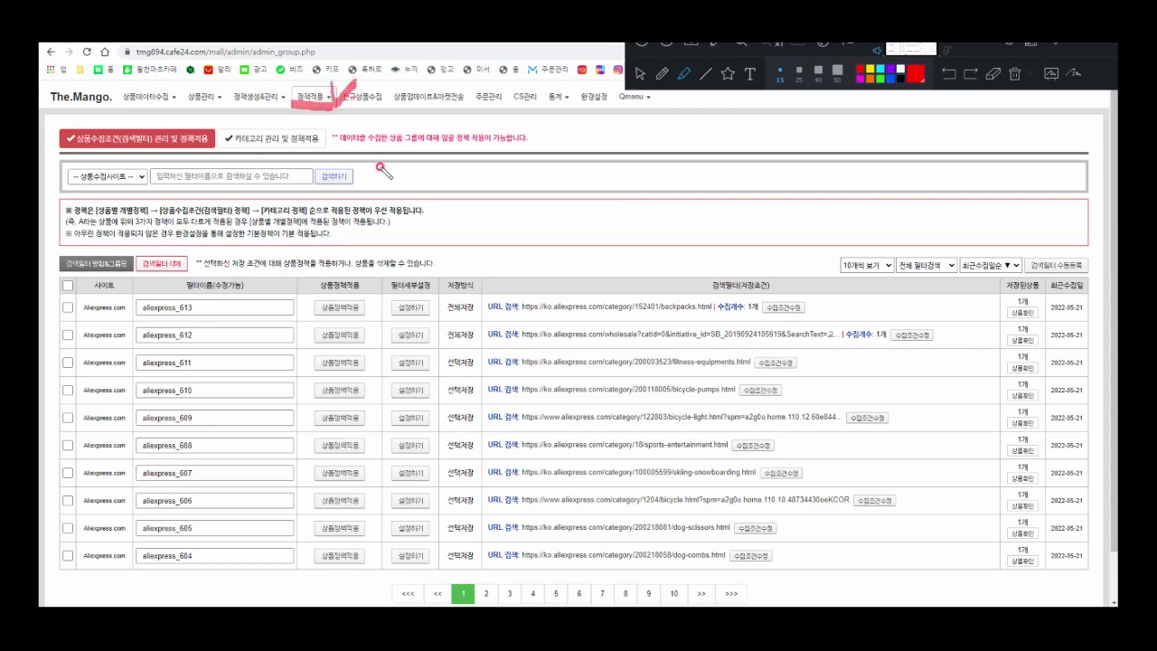
mouse_move(170, 109)
left_mouse_down()
mouse_move(168, 81)
mouse_move(181, 106)
left_mouse_up()
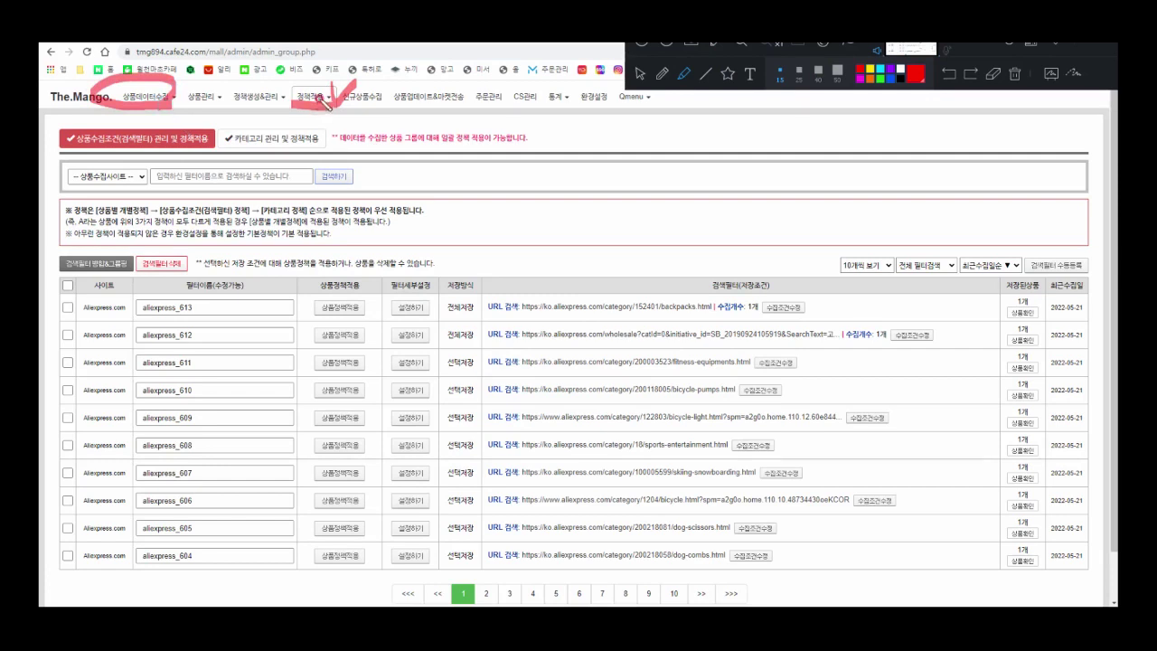
left_click(717, 44)
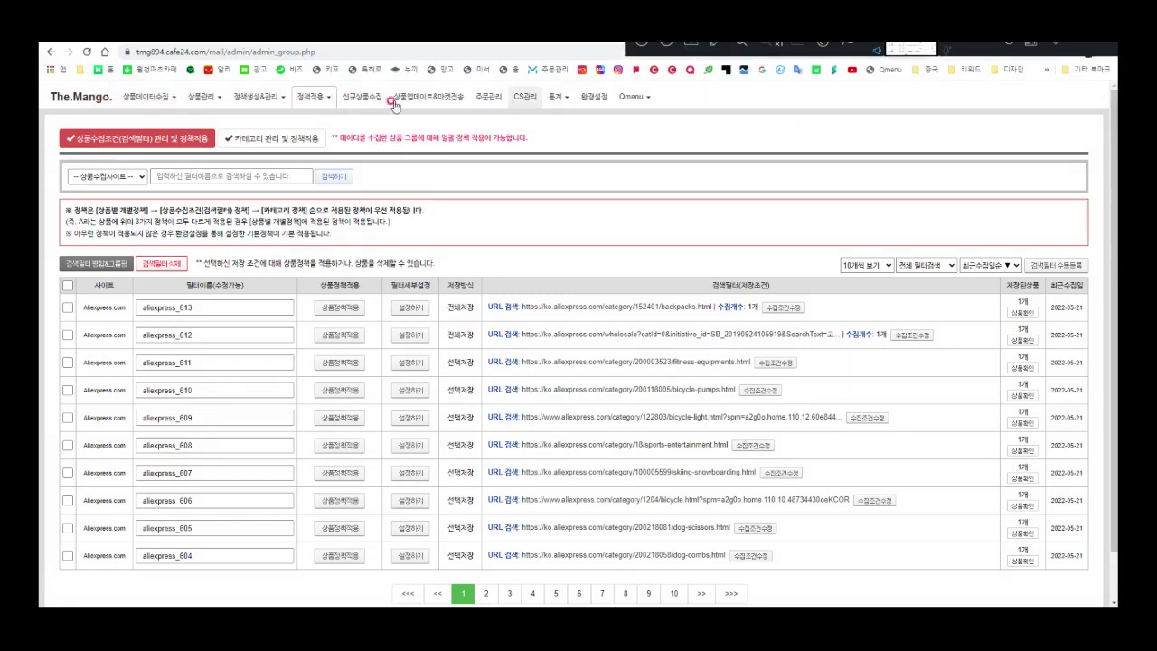
In 상품수집조건(검색필터) 관리 및 정책적용, rename the 고데기 search filter as aliexpress_고데기 and the backpacks URL filter as aliexpress_백팩.
left_click(311, 97)
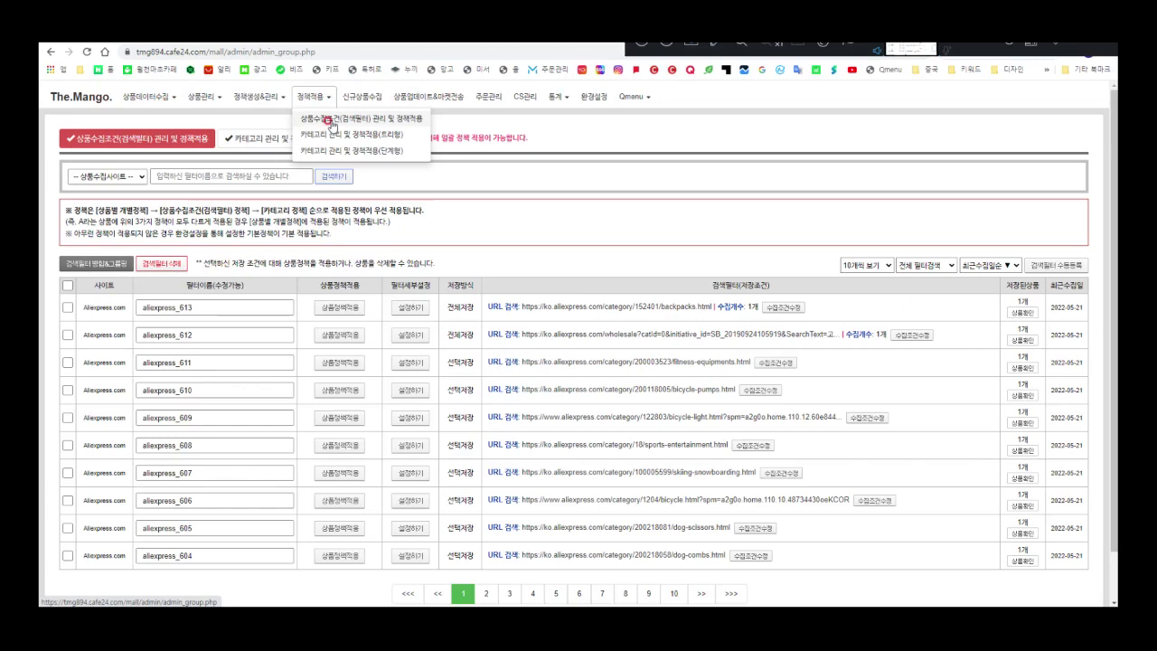
left_click(332, 123)
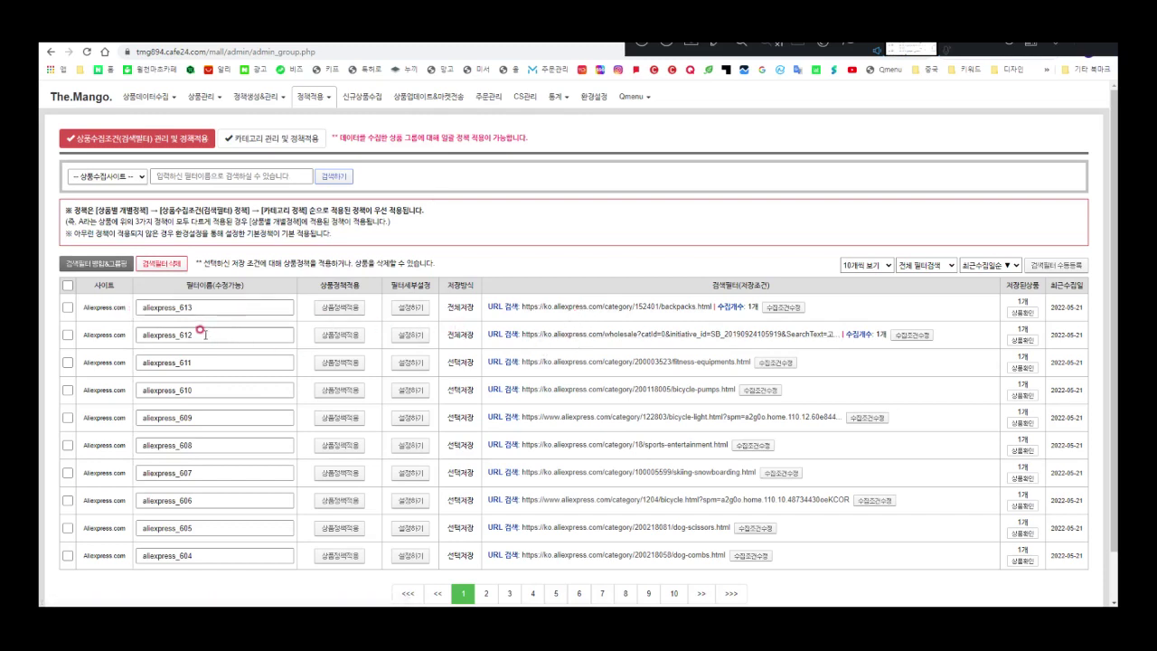
left_click_drag(211, 334, 185, 337)
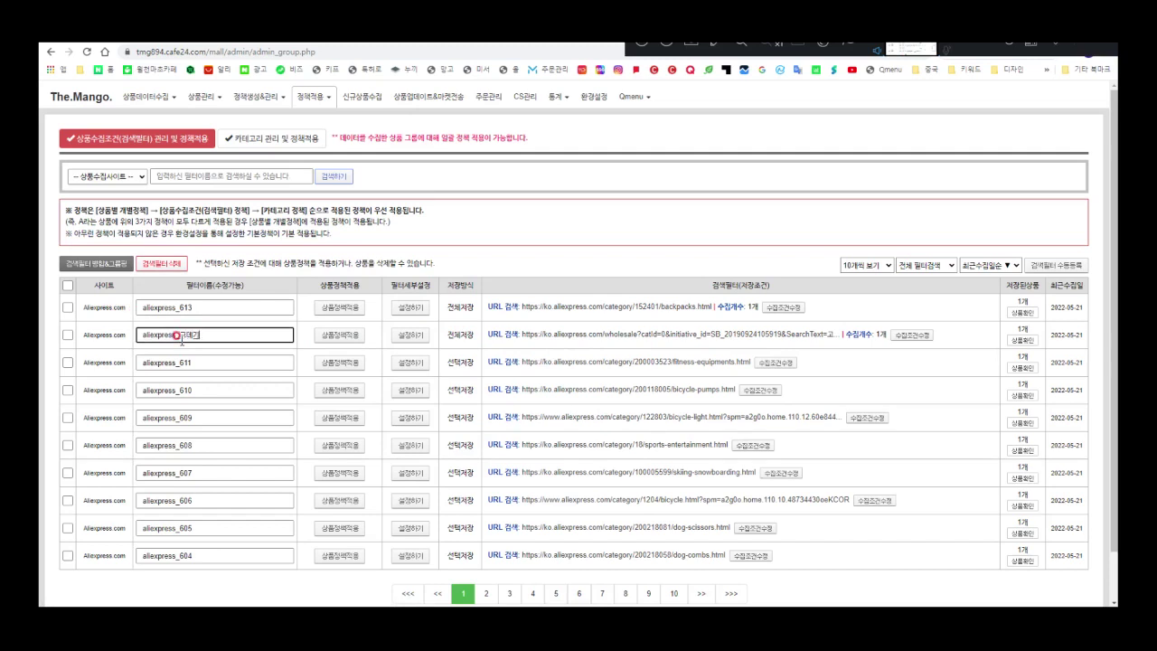
type("고데기")
left_click_drag(207, 307, 182, 310)
type("고")
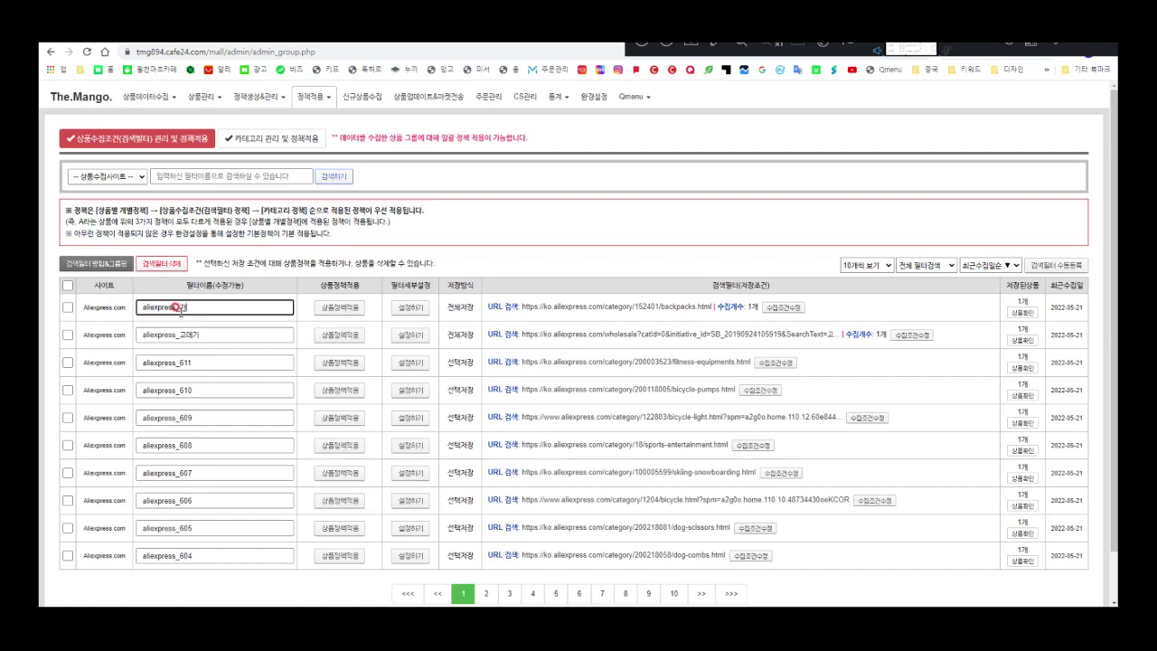
type("데")
Apply the 알리익스프레스 product policy (상품정책적용) to the aliexpress_백팩 and aliexpress_고데기 filters.
left_click(342, 311)
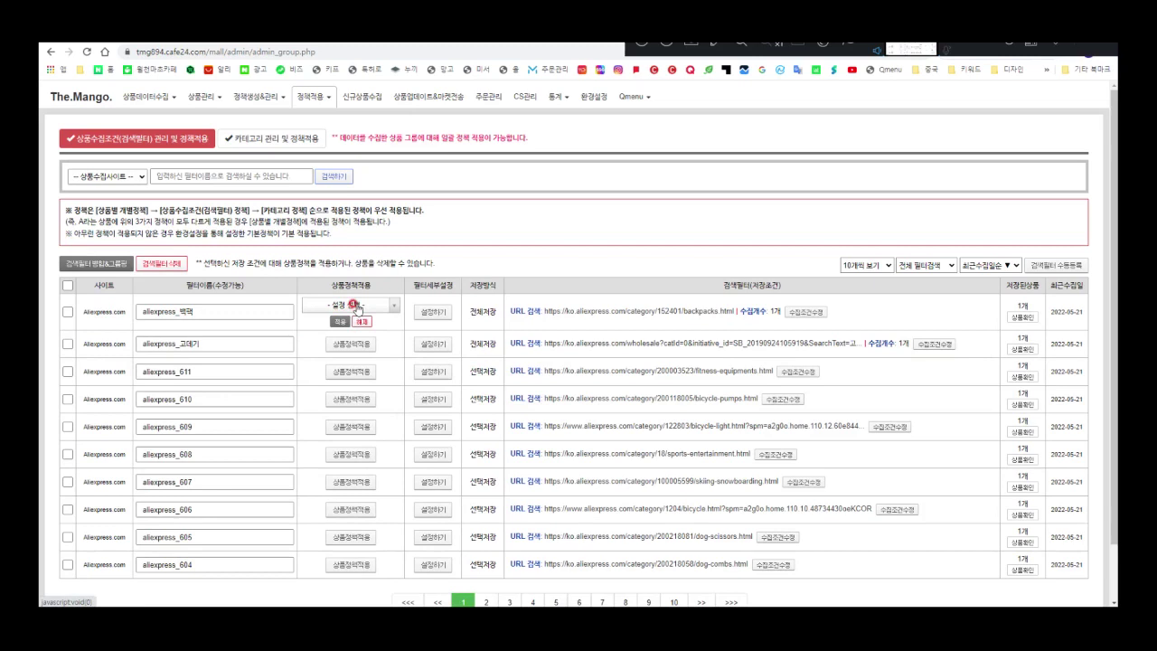
left_click(355, 305)
left_click(351, 318)
left_click(340, 321)
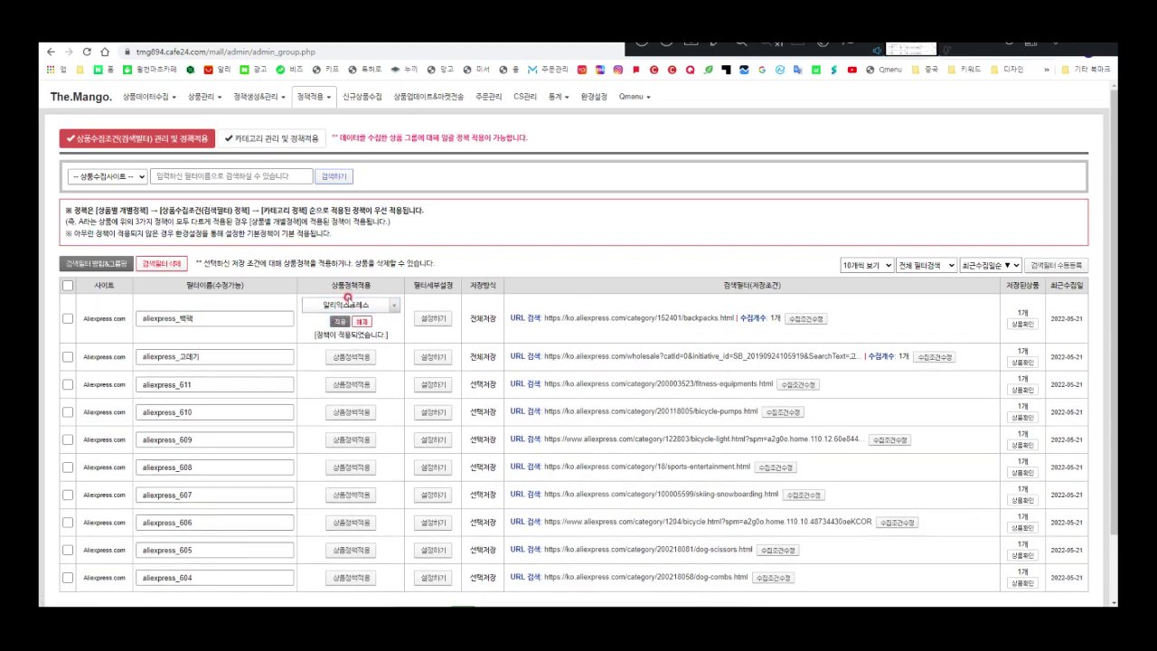
left_click(350, 358)
left_click(337, 373)
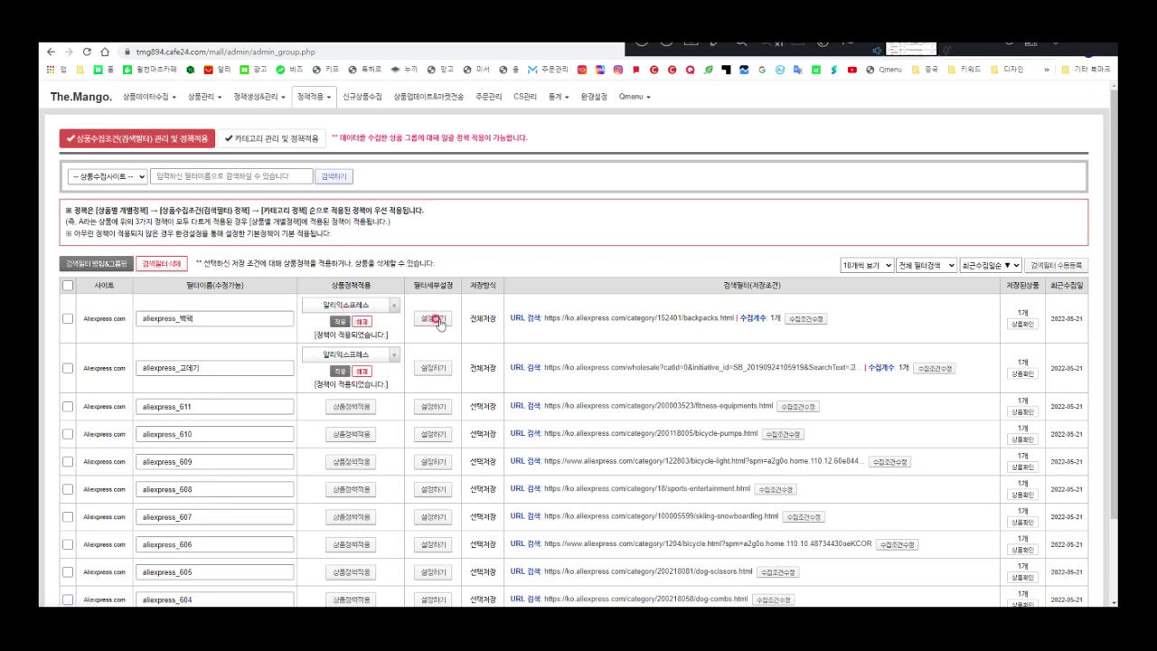
Open the detailed settings (검색필터 세부설정) of the aliexpress_백팩 filter and review the market search tag settings (마켓 검색태그 설정).
left_click(435, 320)
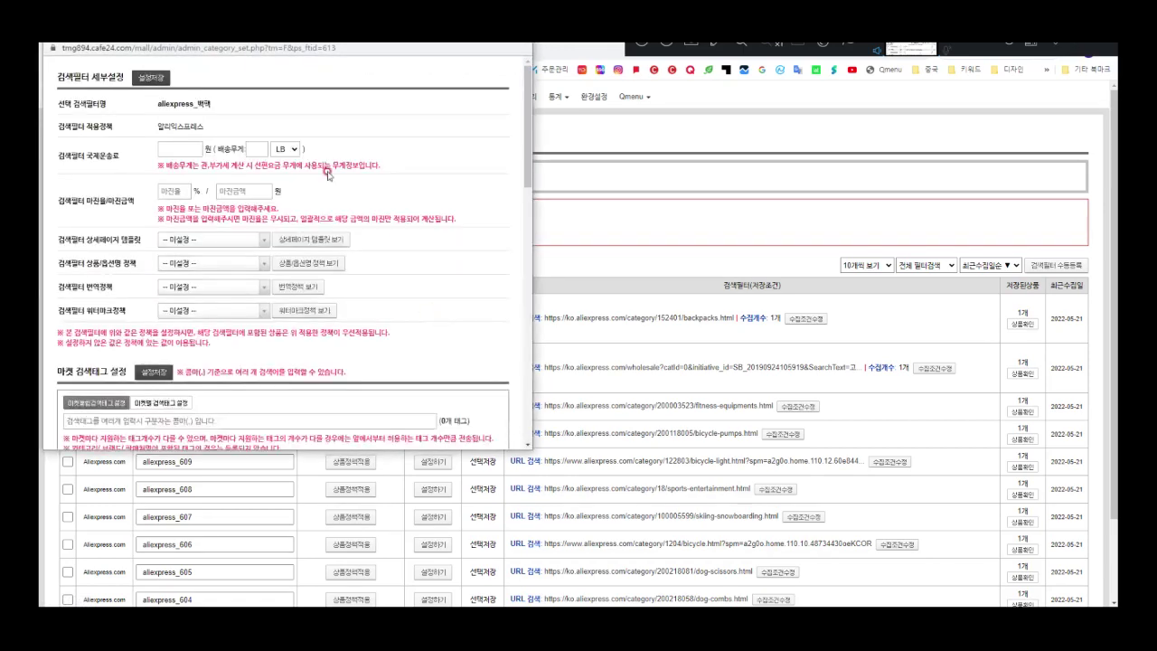
left_click_drag(264, 33, 496, 95)
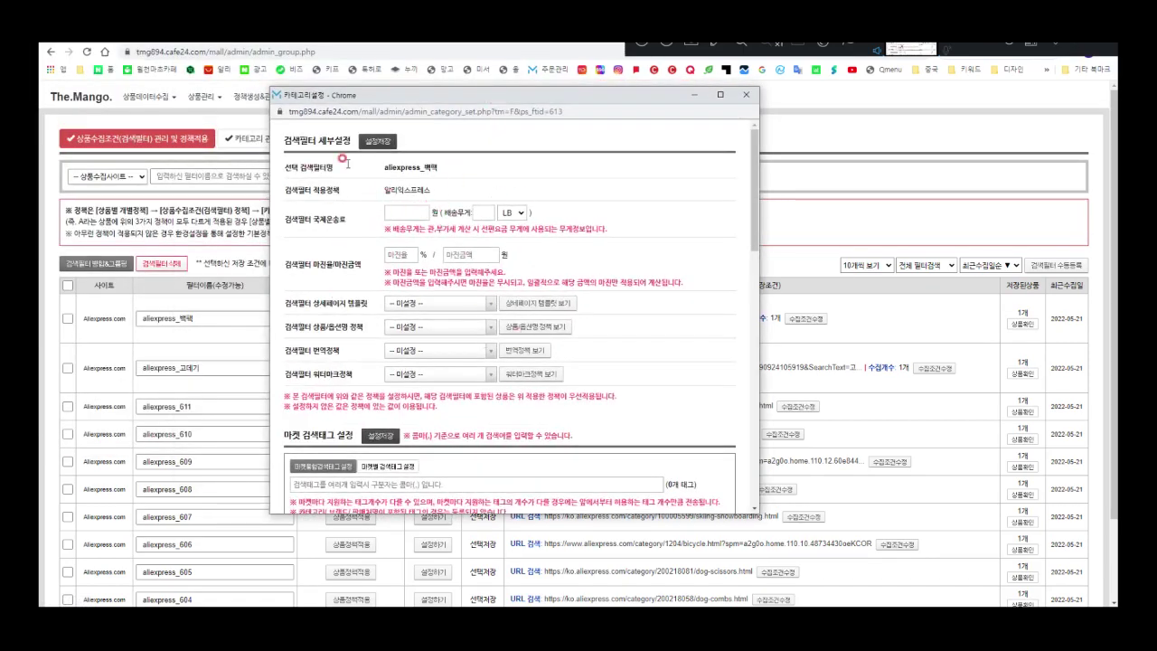
scroll(639, 374, "down", 4)
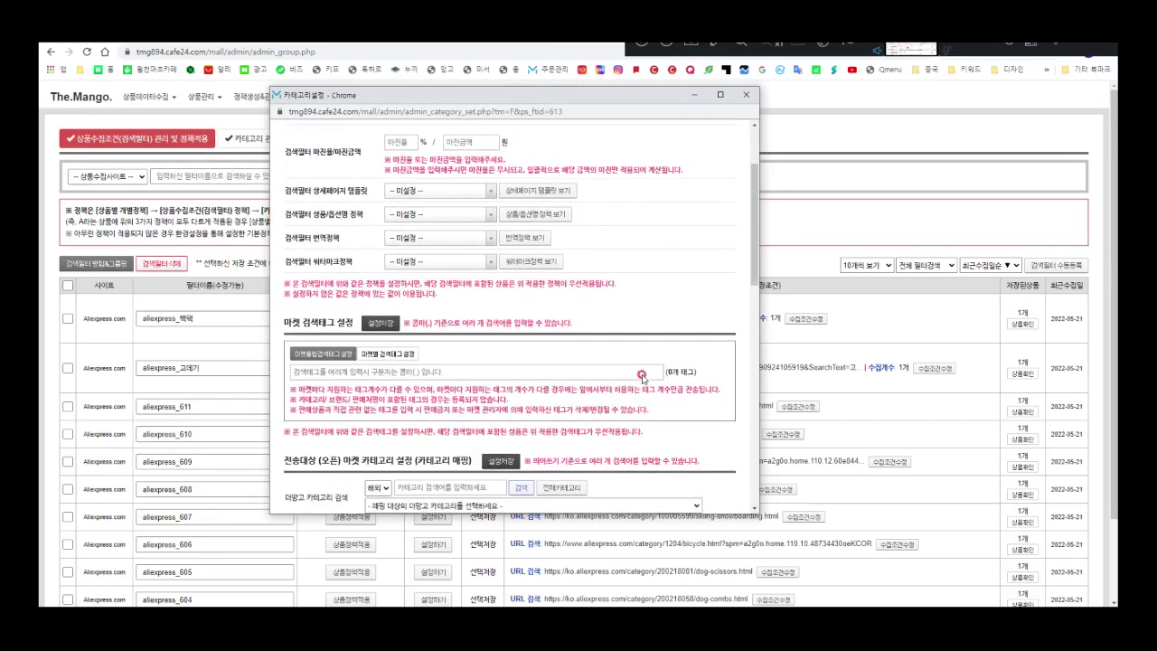
left_click(358, 256)
left_click(456, 256)
left_click(377, 259)
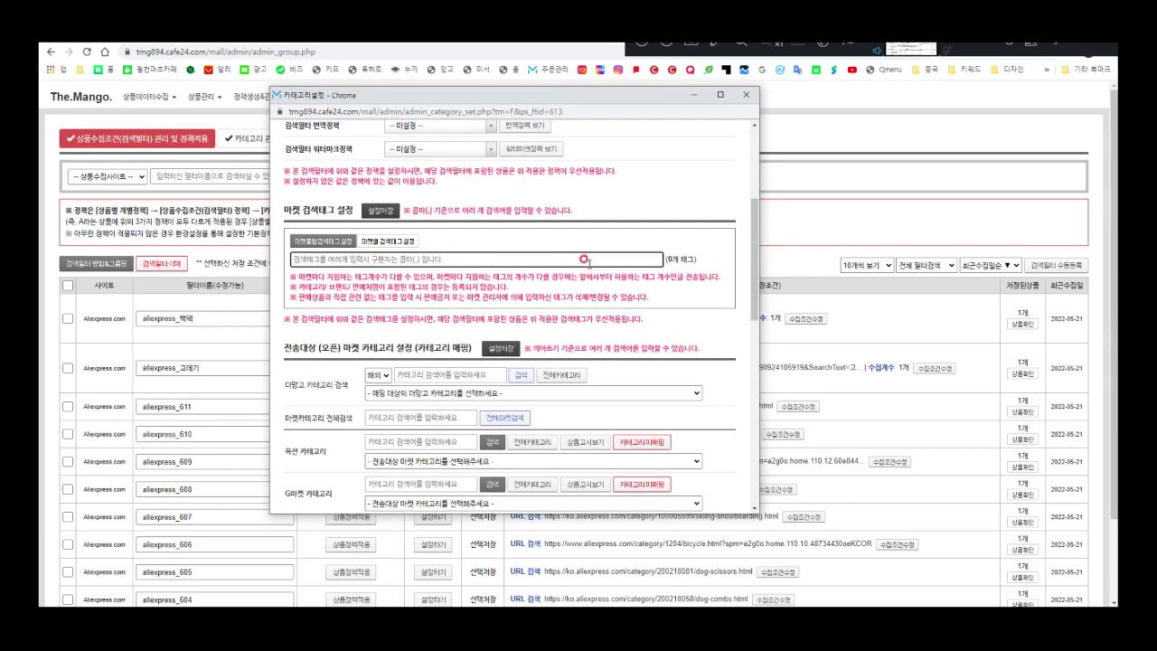
Search the 더망고 categories for 백팩 and map the filter to 스포츠 > 스포츠잡화 > 스포츠가방 > 백팩.
scroll(506, 303, "down", 1)
left_click(283, 329)
left_click_drag(283, 329, 358, 334)
left_click(355, 335)
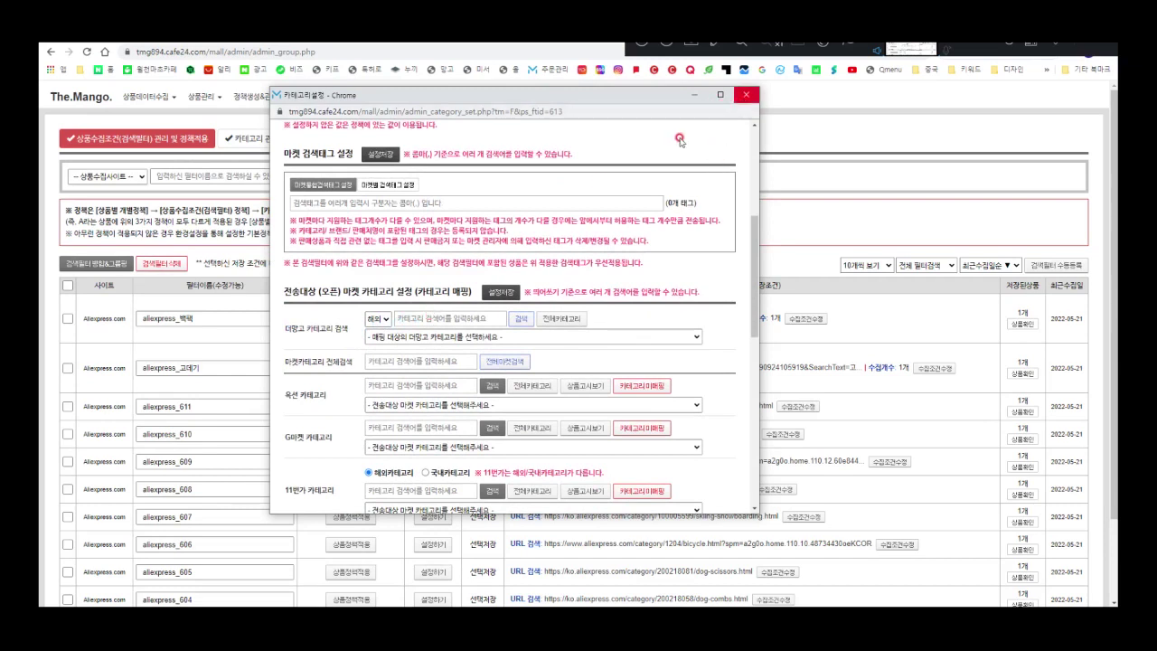
left_click(417, 316)
type("백팩")
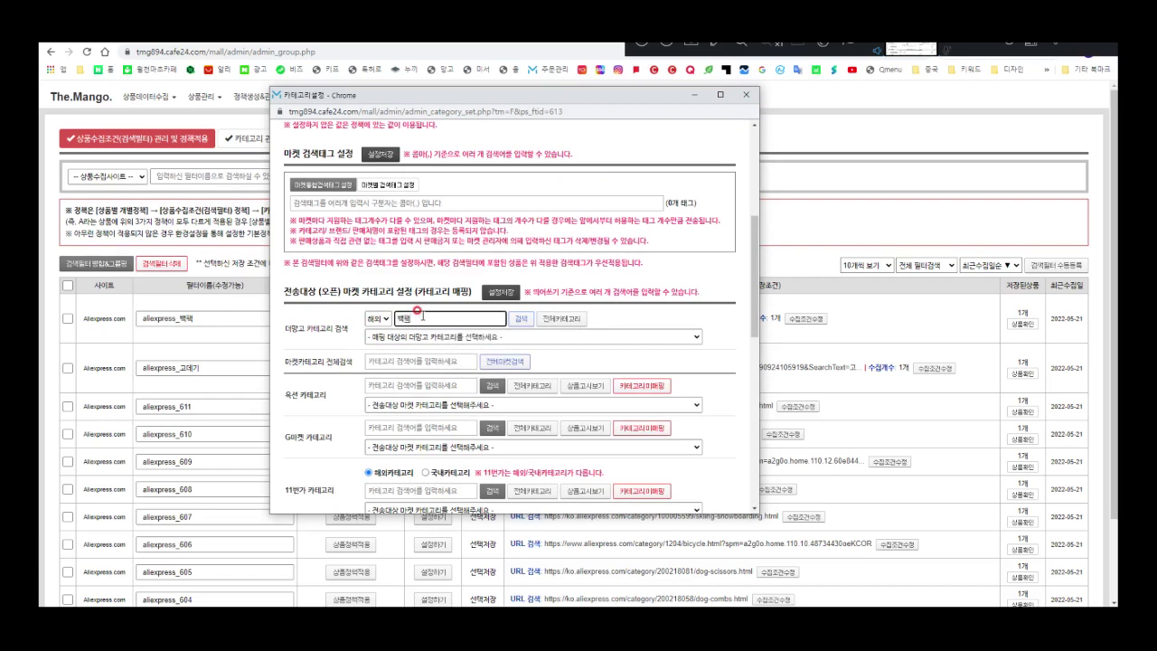
left_click(521, 321)
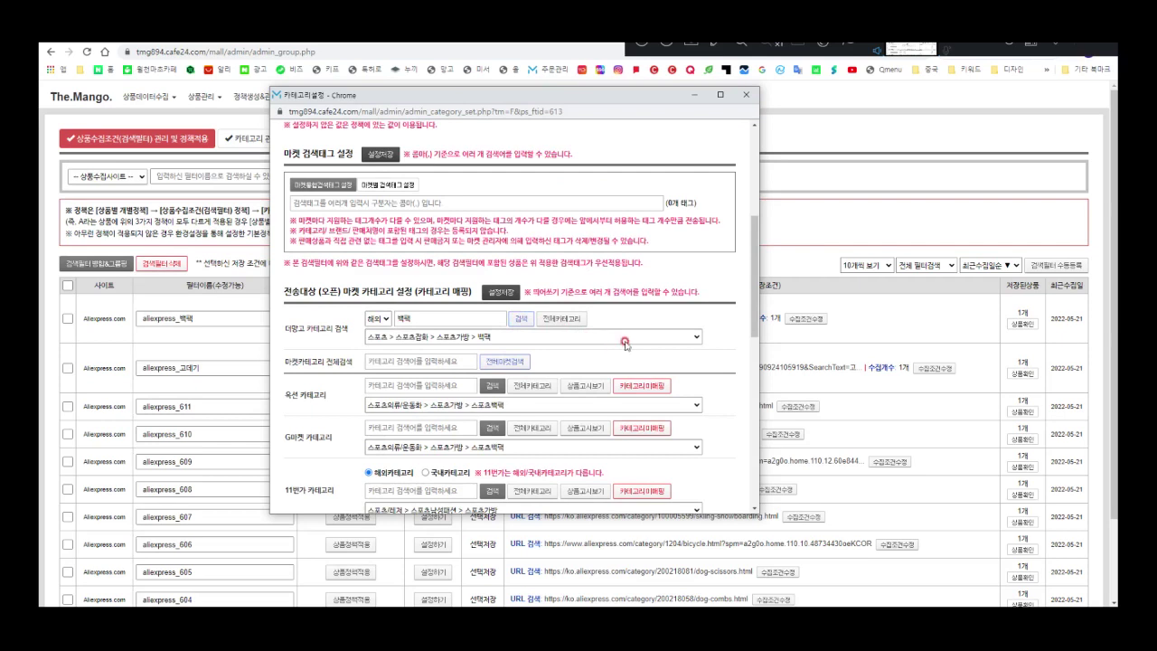
Keep 스포츠 > 스포츠잡화 > 스포츠가방 > 백팩 as the 더망고 category and review the category mapped for each open market.
left_click(529, 340)
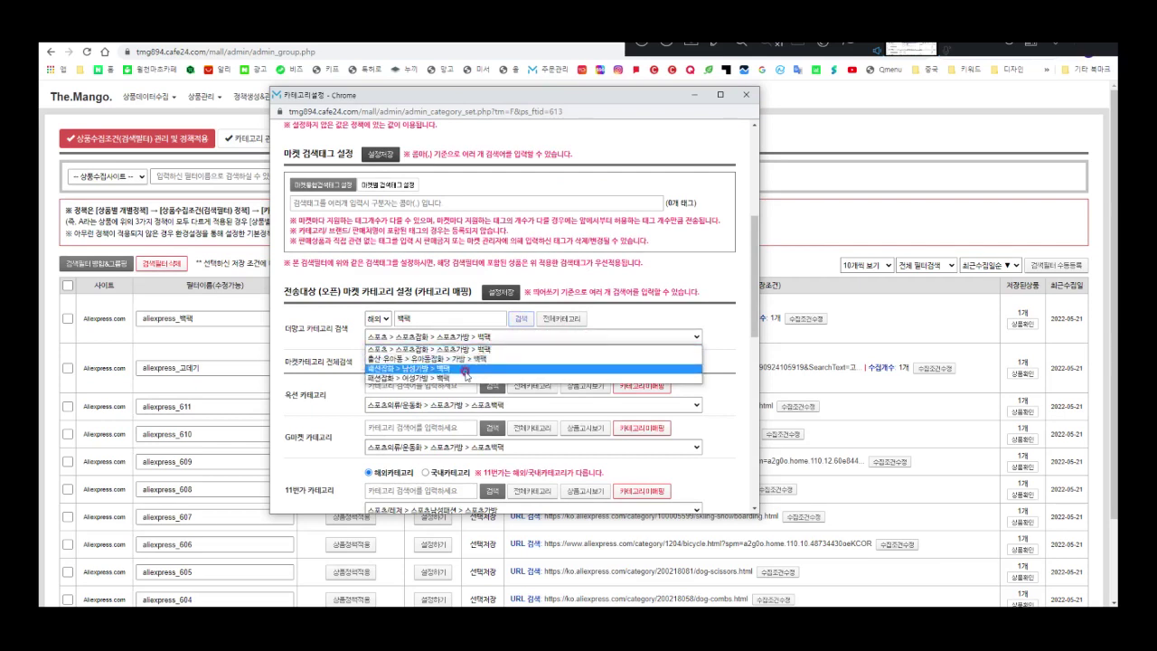
left_click(465, 350)
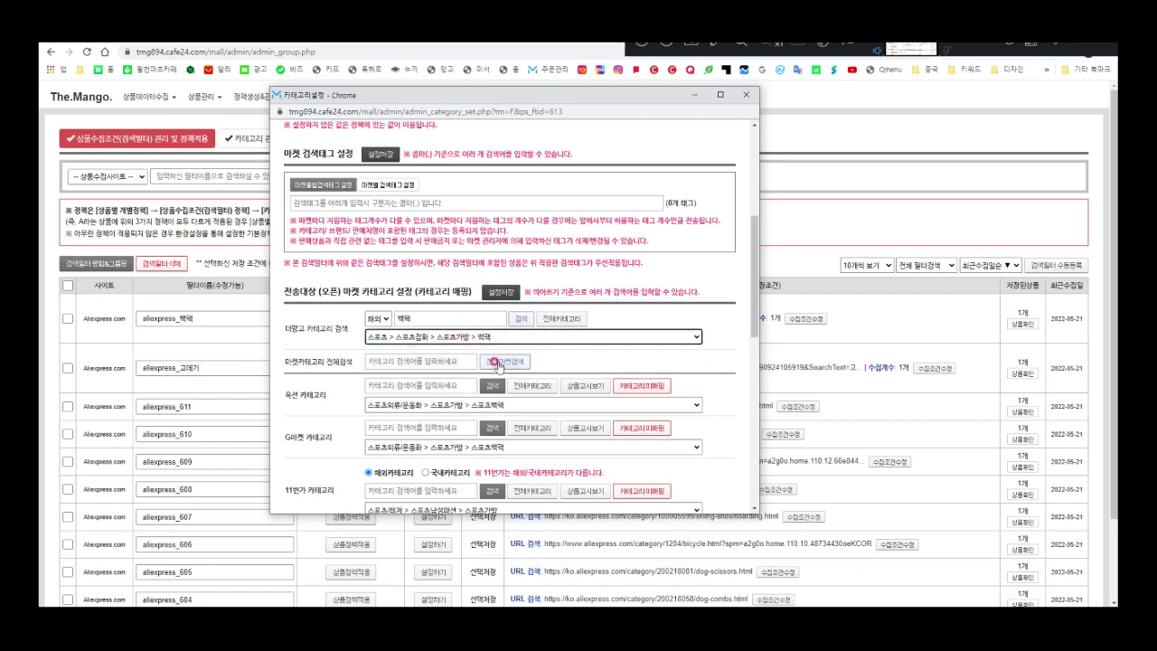
scroll(507, 364, "down", 3)
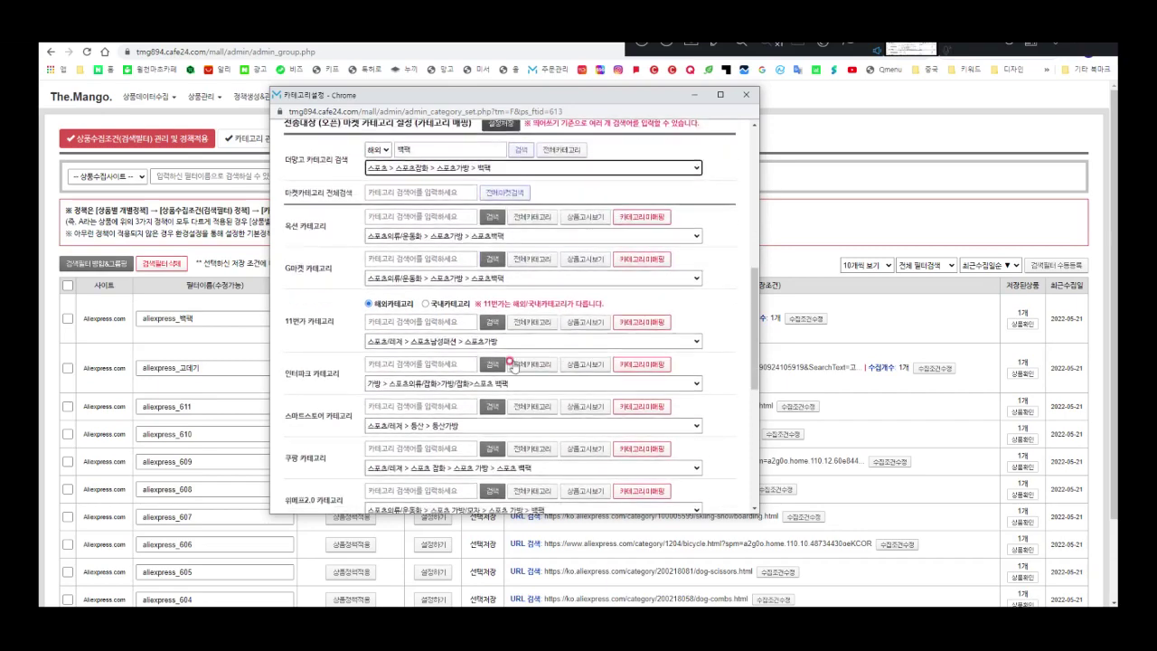
scroll(442, 258, "down", 5)
scroll(447, 335, "up", 6)
scroll(446, 332, "down", 5)
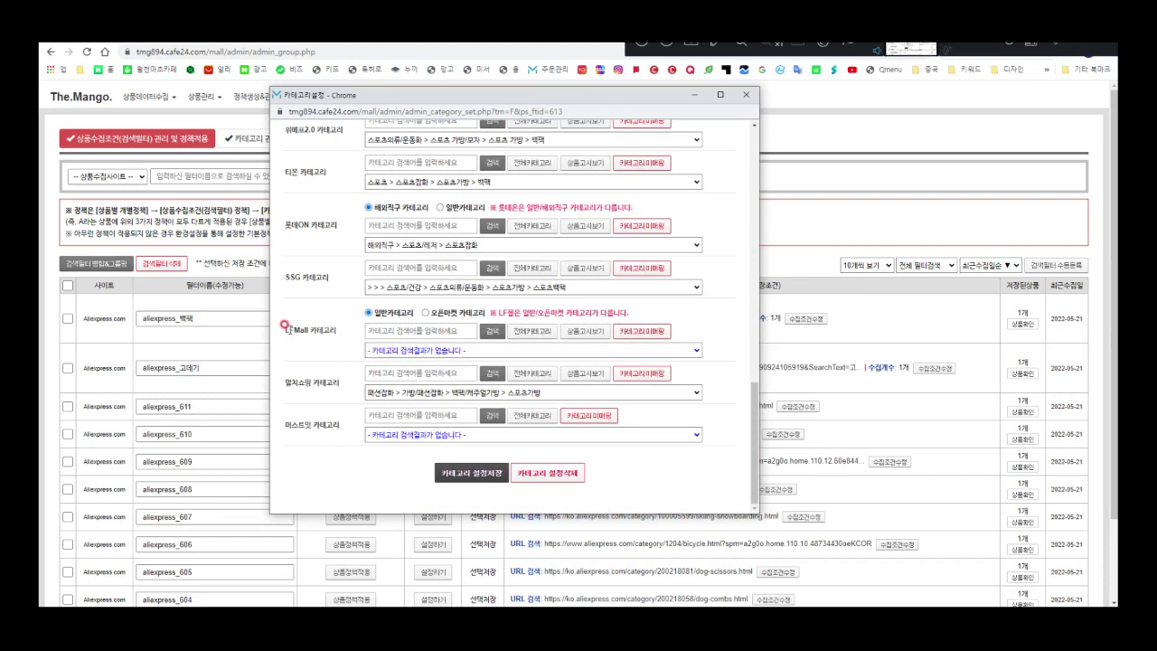
Set the LFMall and 멸치쇼핑 categories to unmapped (카테고리 미매핑).
left_click(636, 332)
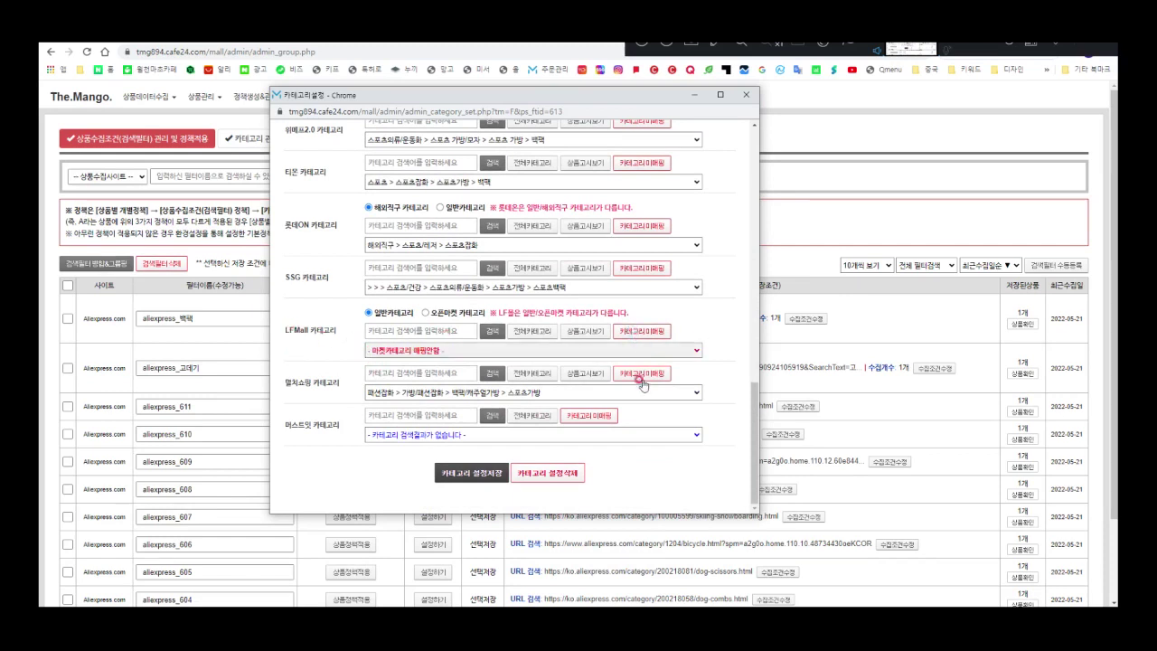
left_click(640, 380)
left_click(592, 415)
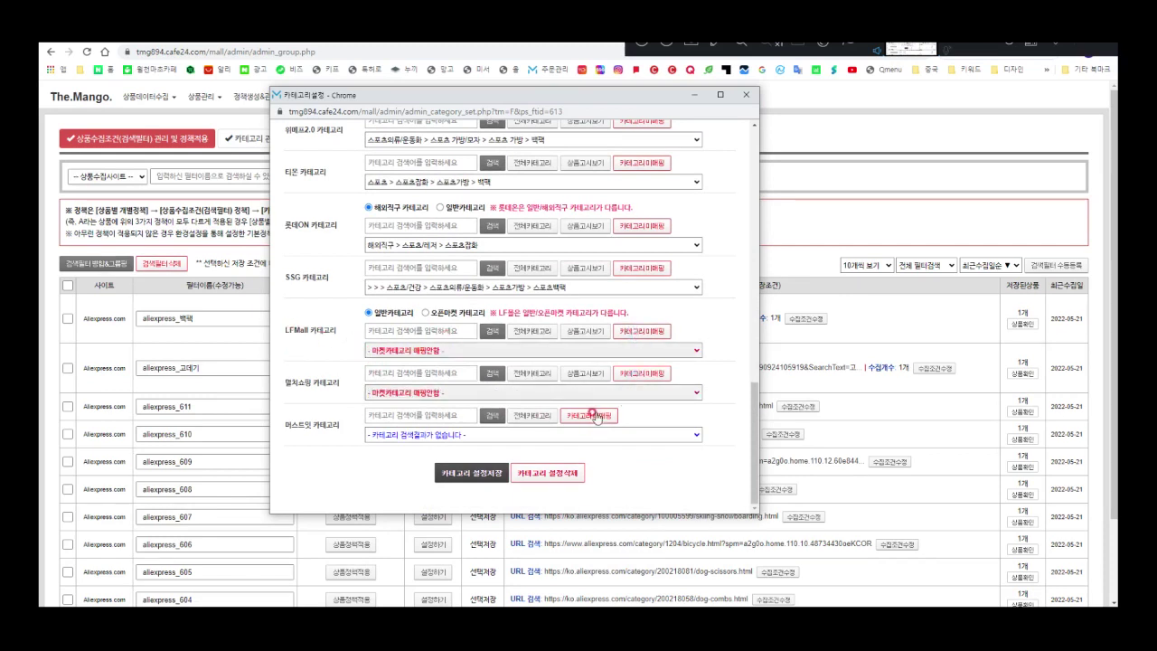
Search the 머스트잇 categories for 가방 and map the filter to Men > 가방 > 백팩.
left_click(491, 436)
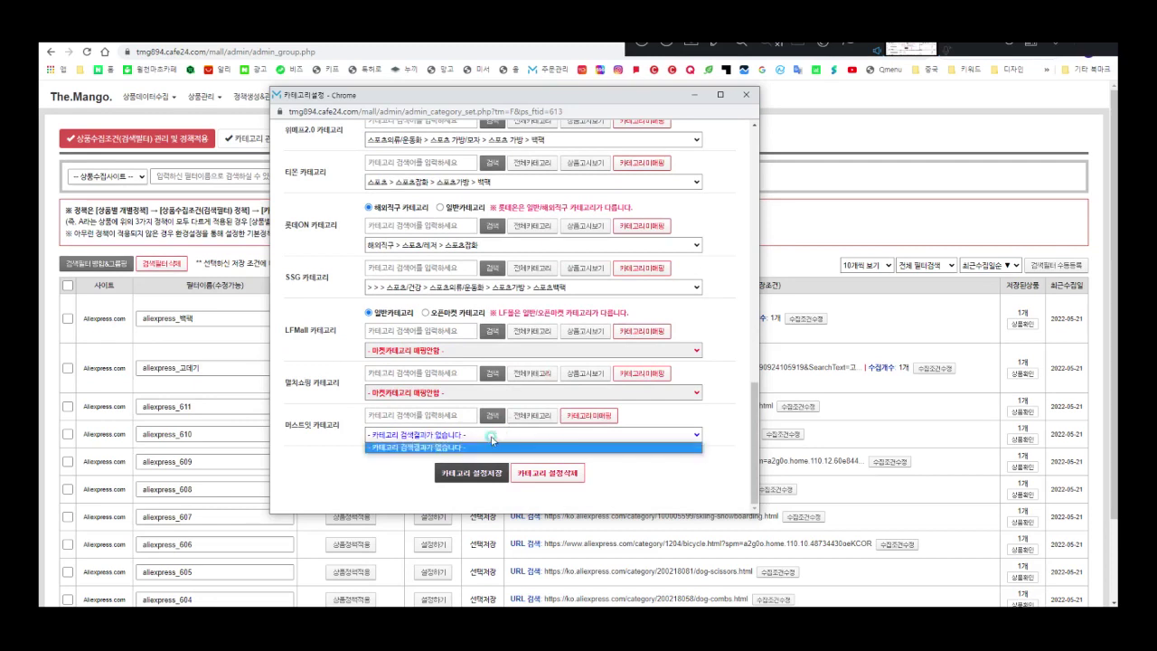
left_click(423, 413)
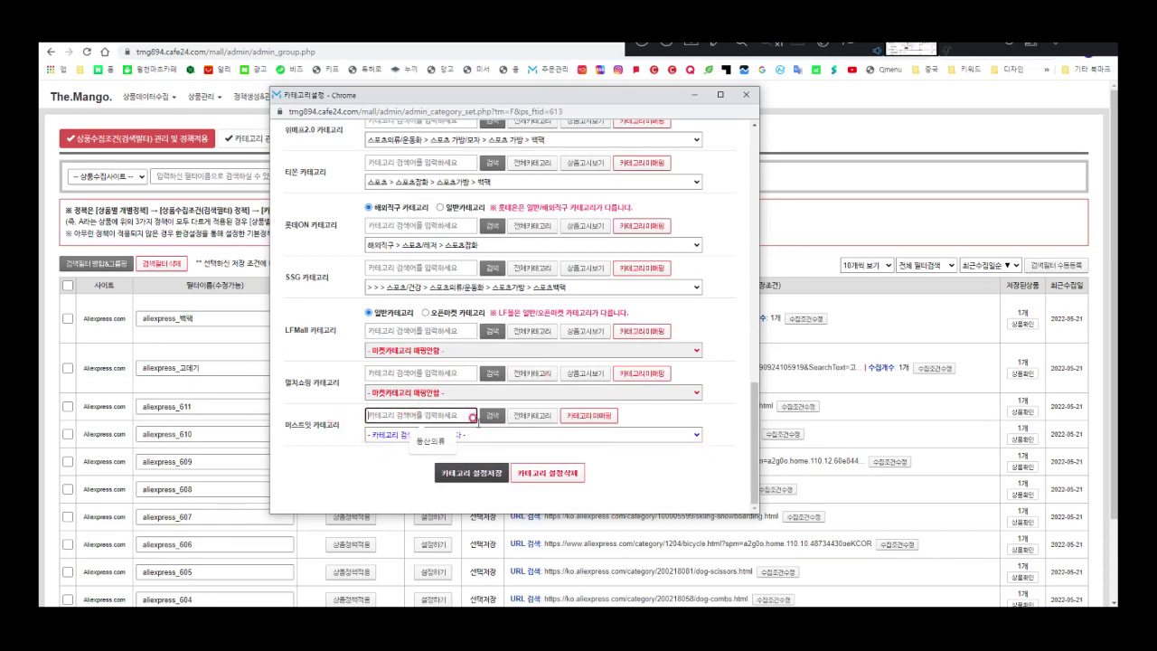
type("가방")
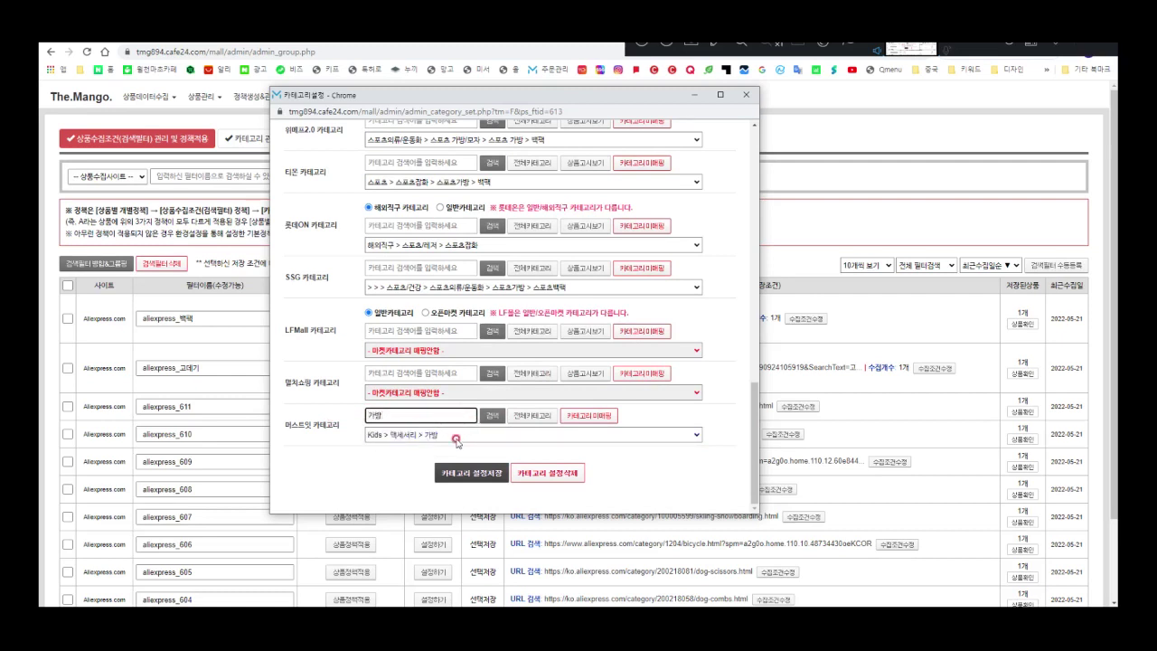
left_click(457, 438)
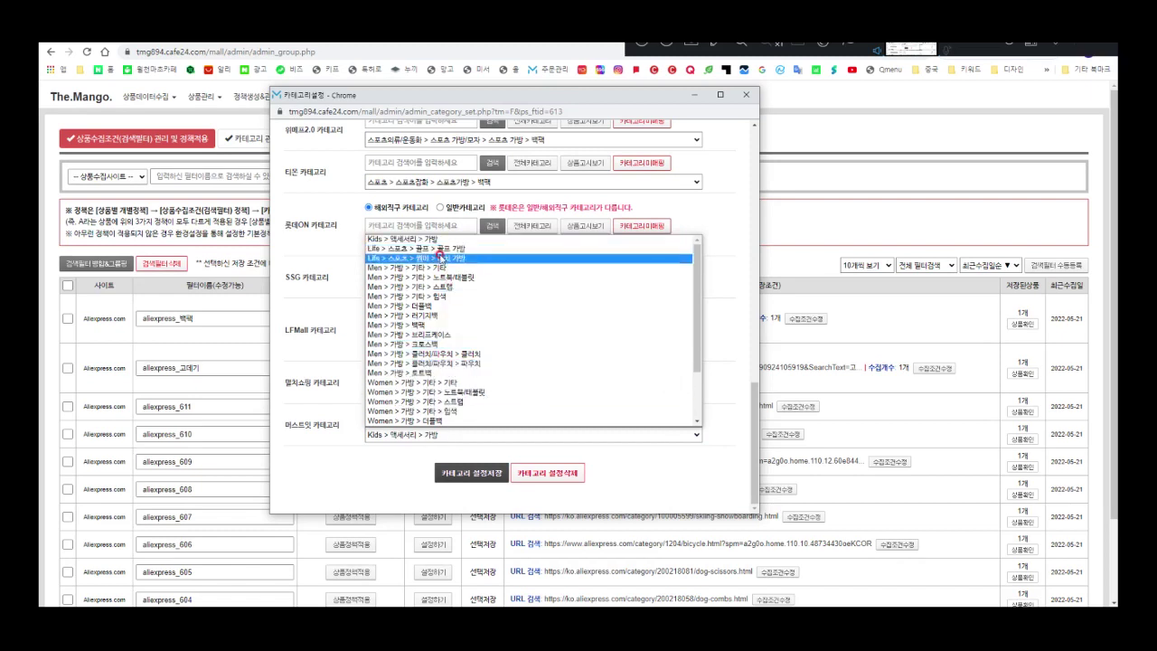
left_click(438, 325)
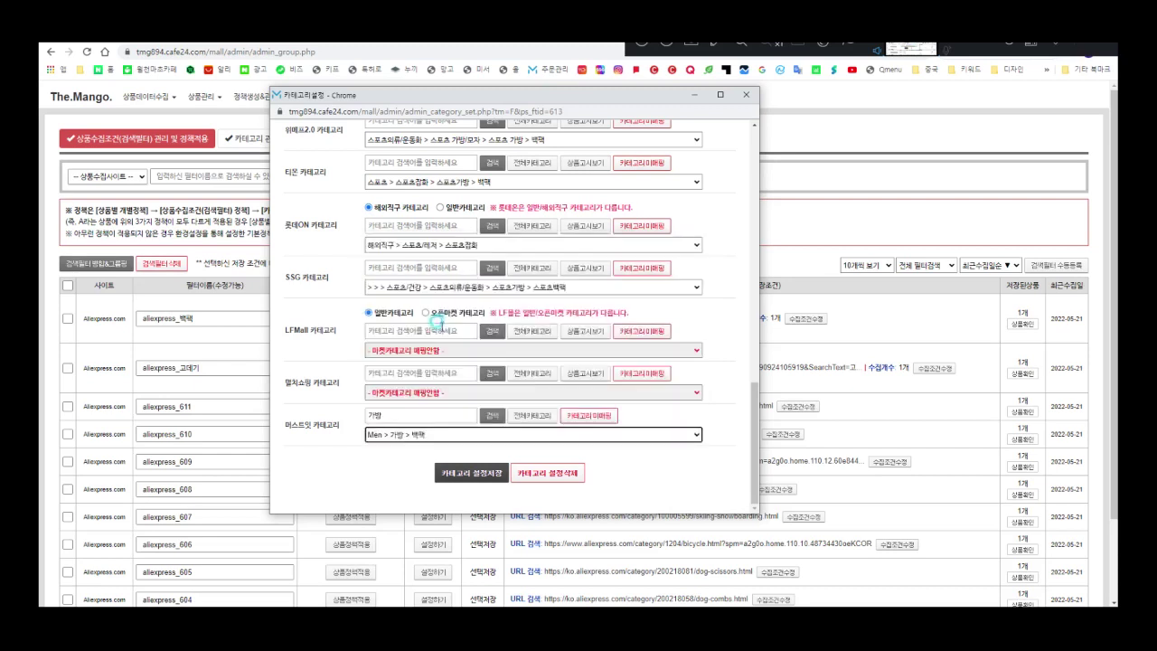
left_click(336, 459)
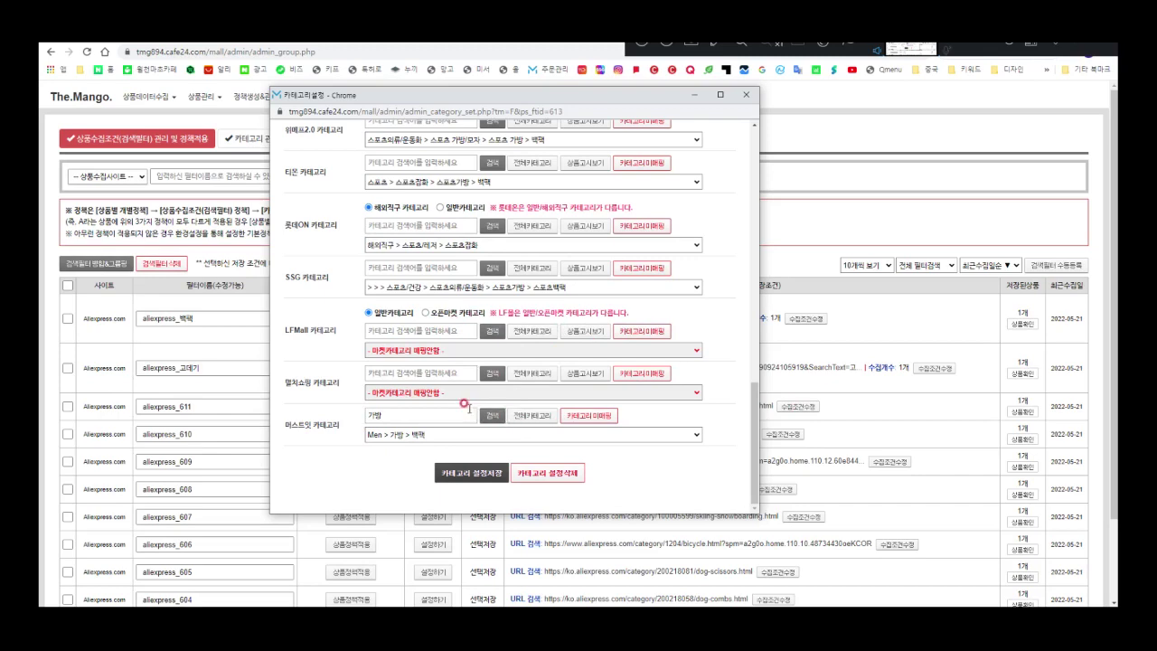
Recheck the market mappings and save the category settings (카테고리 설정저장) of the aliexpress_백팩 filter, accepting the dialogs.
scroll(380, 391, "up", 6)
scroll(332, 383, "down", 8)
left_click(472, 474)
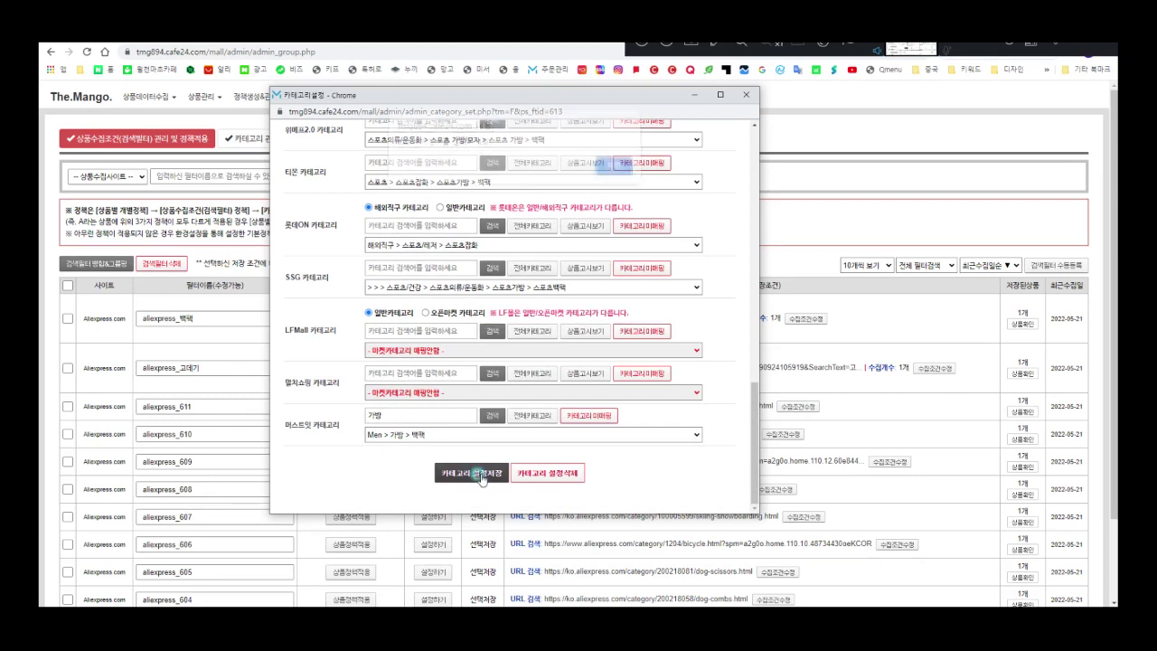
left_click(616, 174)
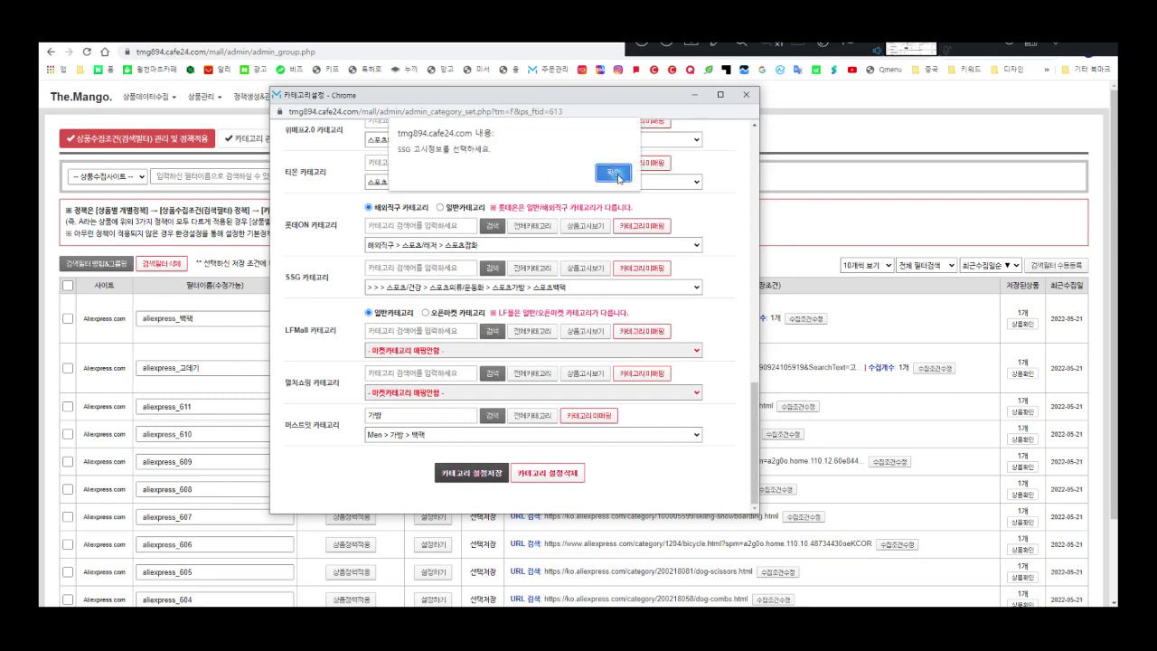
left_click(615, 174)
left_click(452, 277)
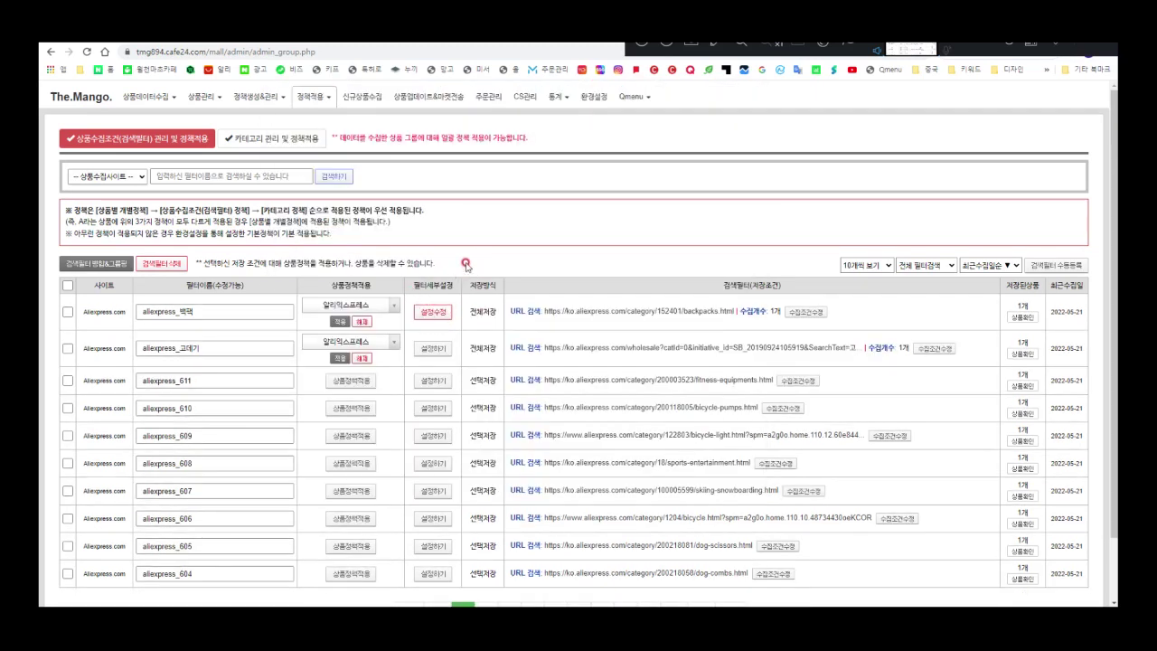
left_click(221, 306)
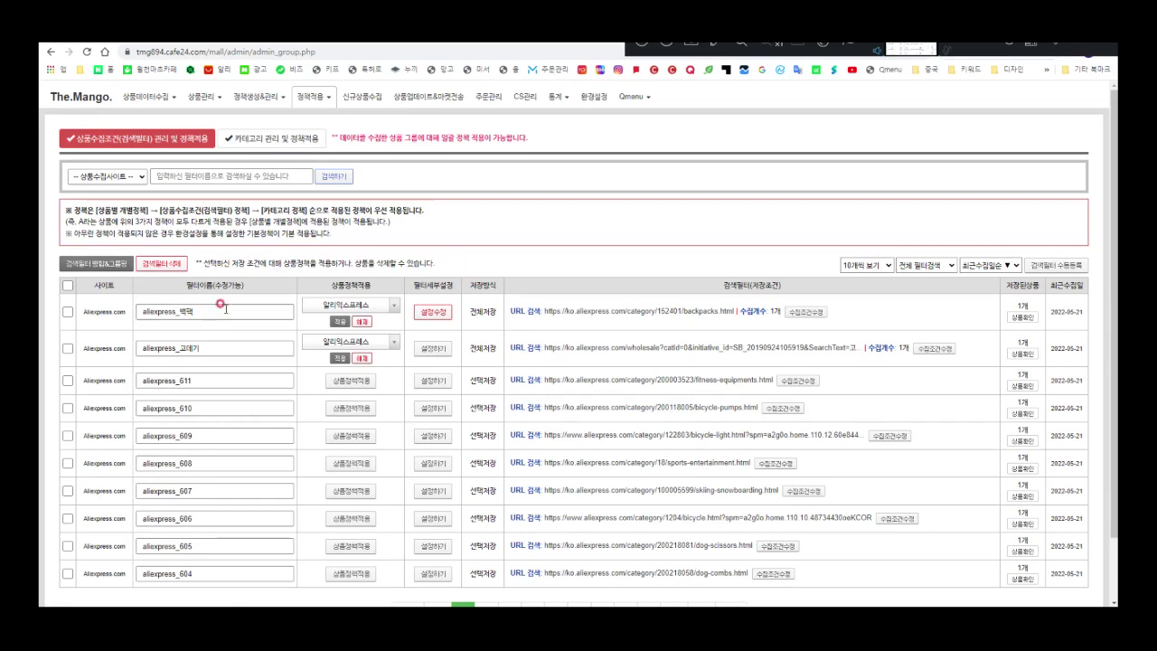
left_click(218, 342)
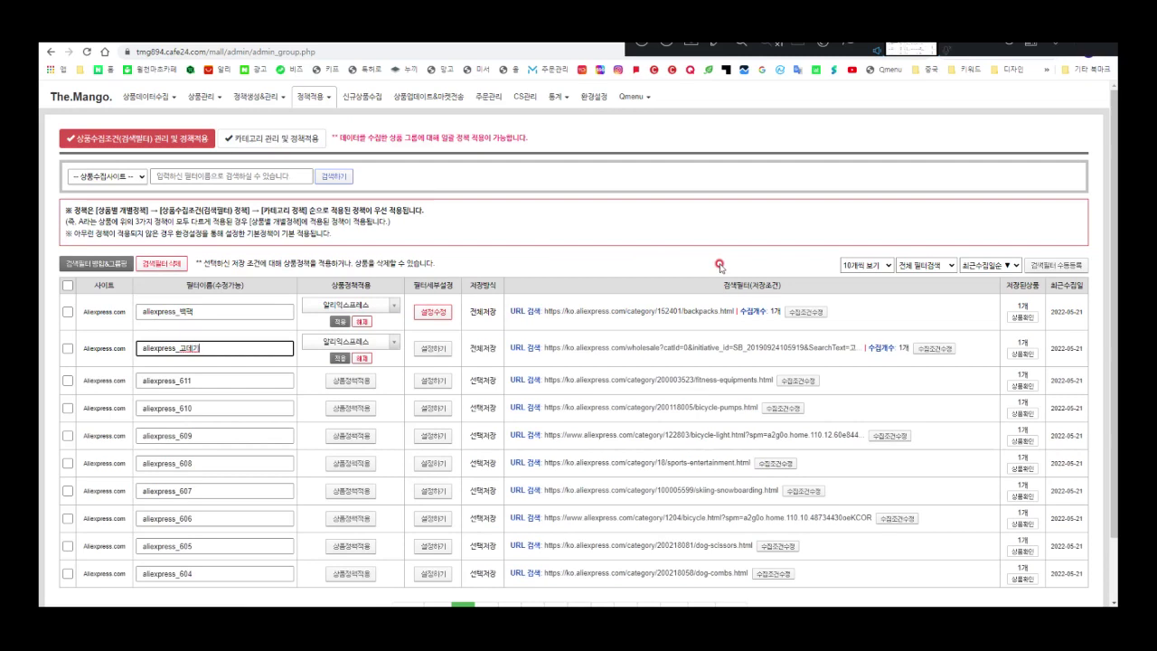
left_click(612, 293)
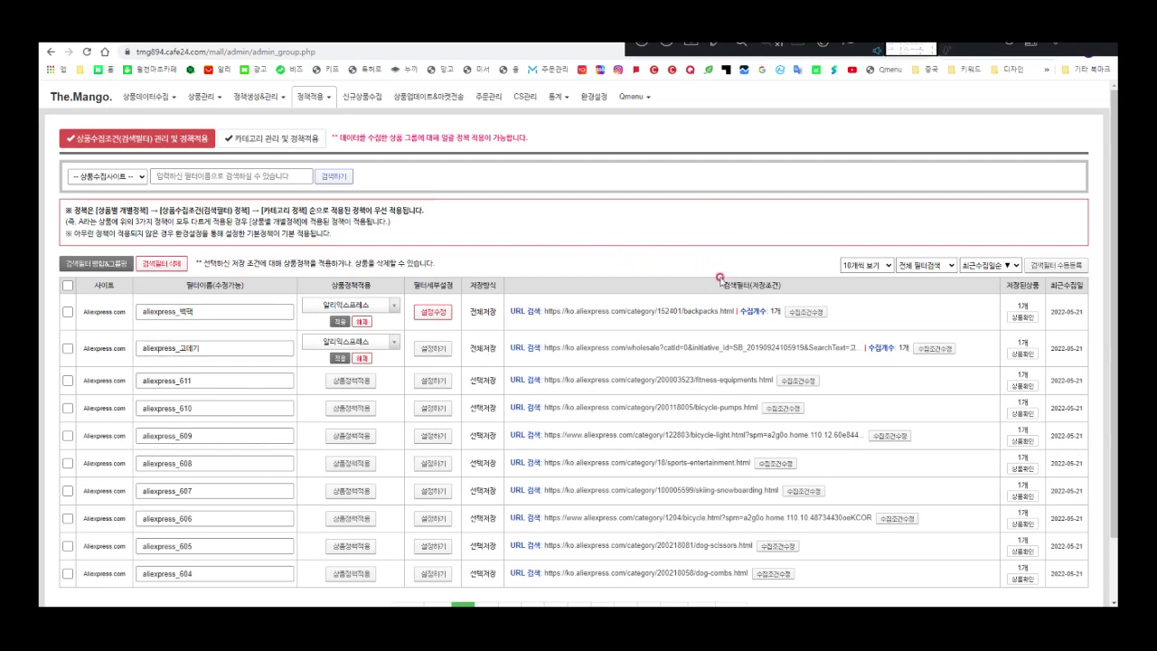
left_click(269, 315)
Open the 상품업데이트&마켓전송 page and limit the products to the Aliexpress.com collection site.
left_click(512, 281)
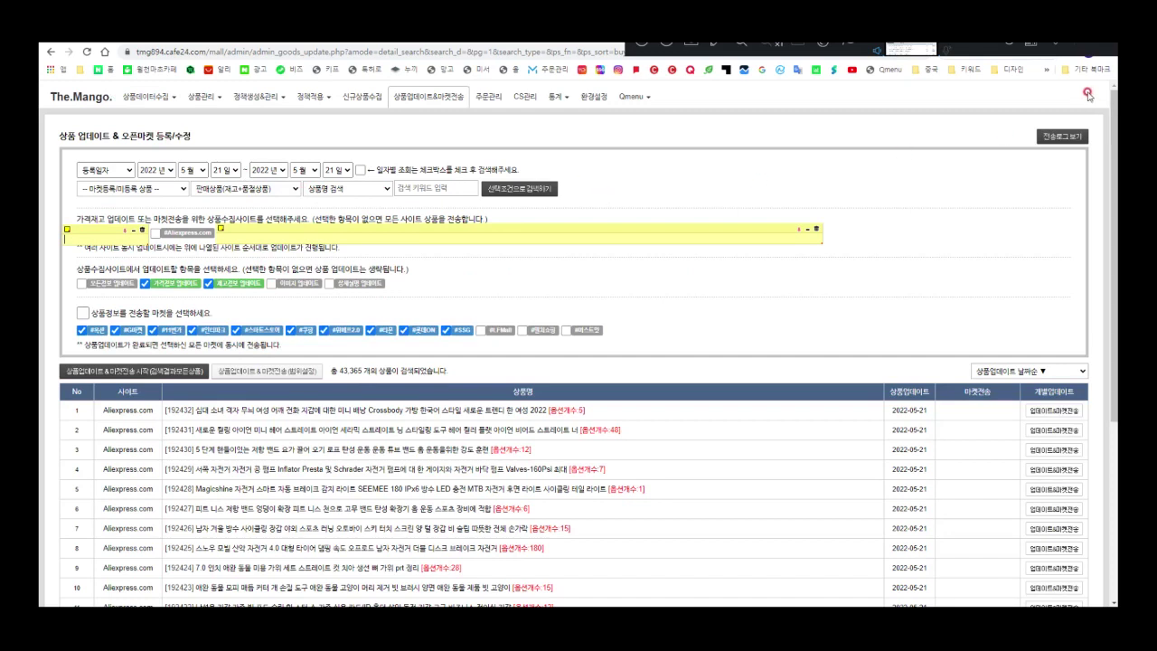
left_click(719, 44)
mouse_move(400, 102)
left_mouse_down()
mouse_move(465, 107)
mouse_move(427, 91)
mouse_move(439, 113)
left_mouse_up()
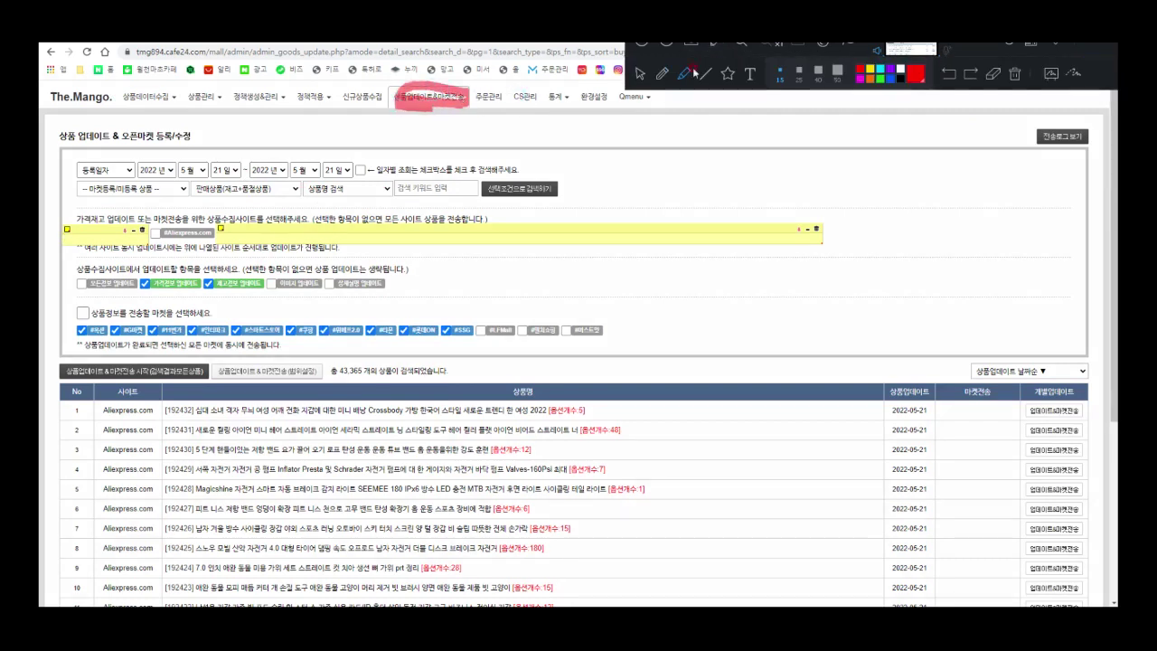
left_click(720, 44)
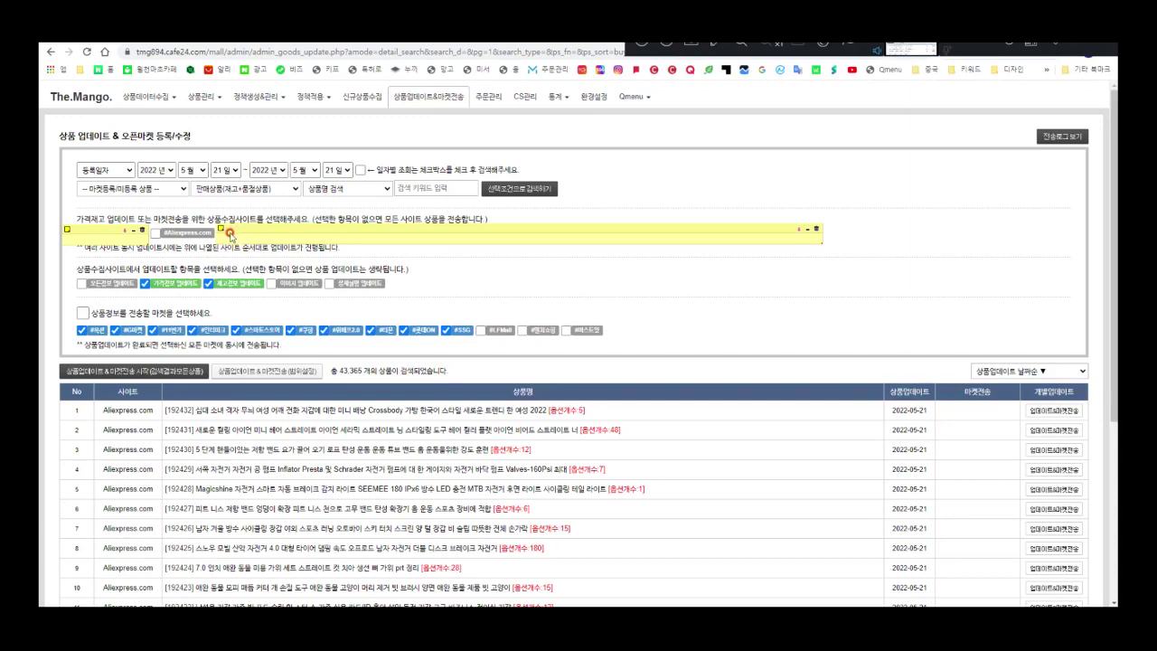
left_click(154, 233)
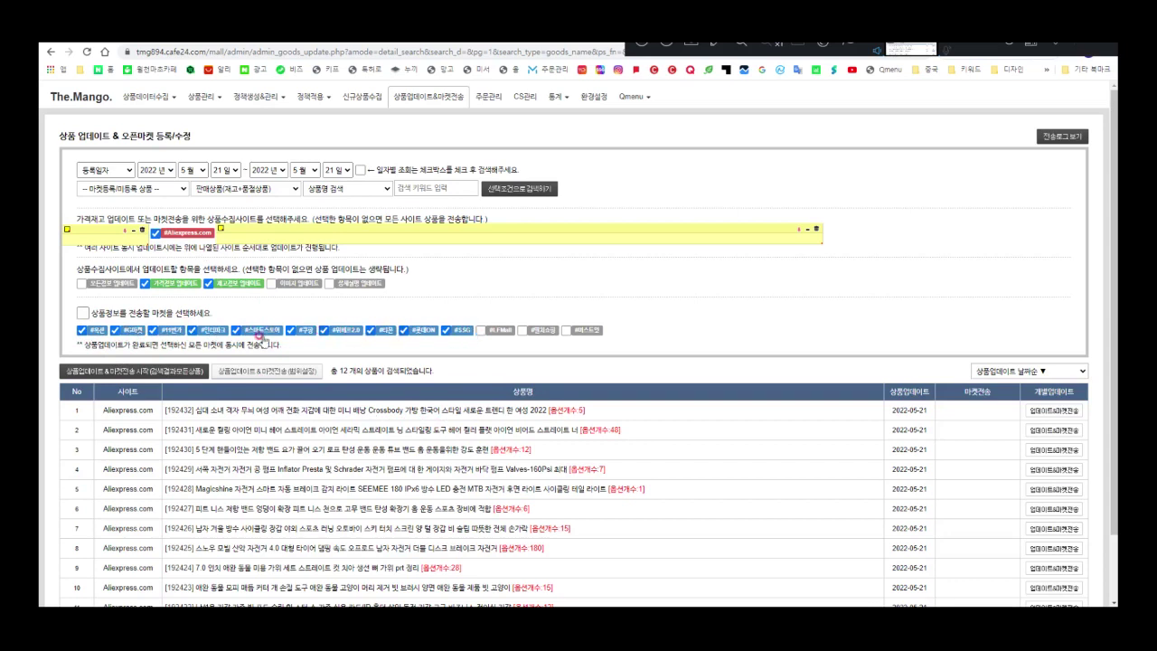
Select all markets for sending product information and start the product update and market transfer for all search results.
left_click(81, 331)
left_click(83, 312)
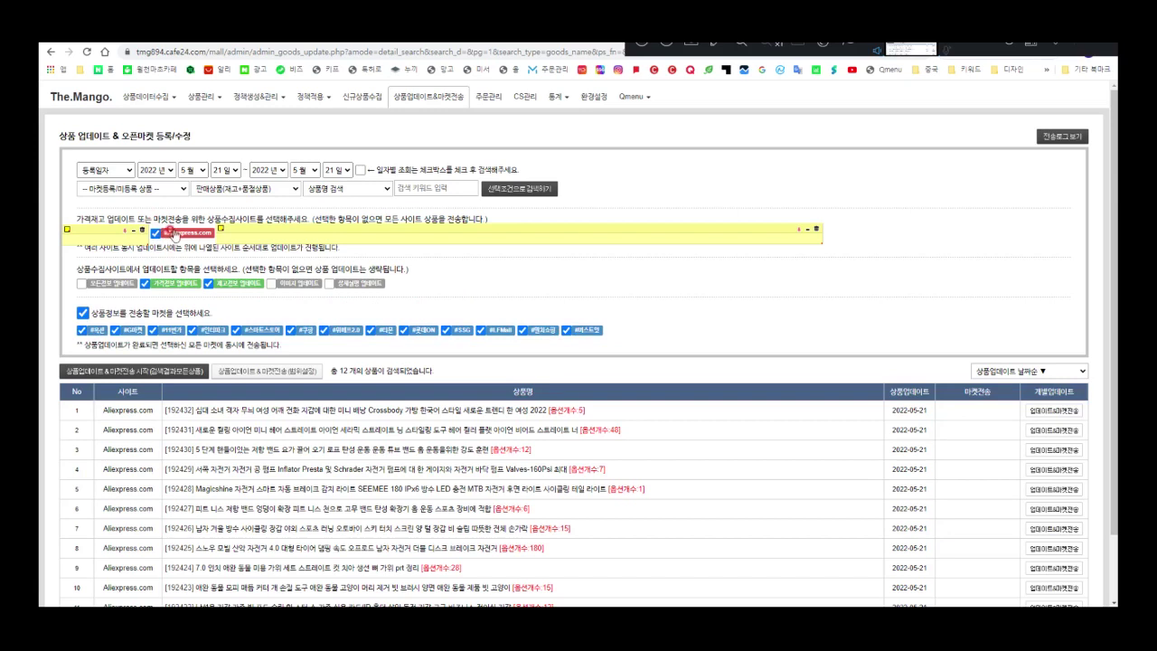
left_click(312, 342)
left_click(244, 333)
left_click(575, 333)
left_click(258, 327)
left_click(355, 328)
left_click(132, 331)
left_click(588, 336)
left_click(150, 372)
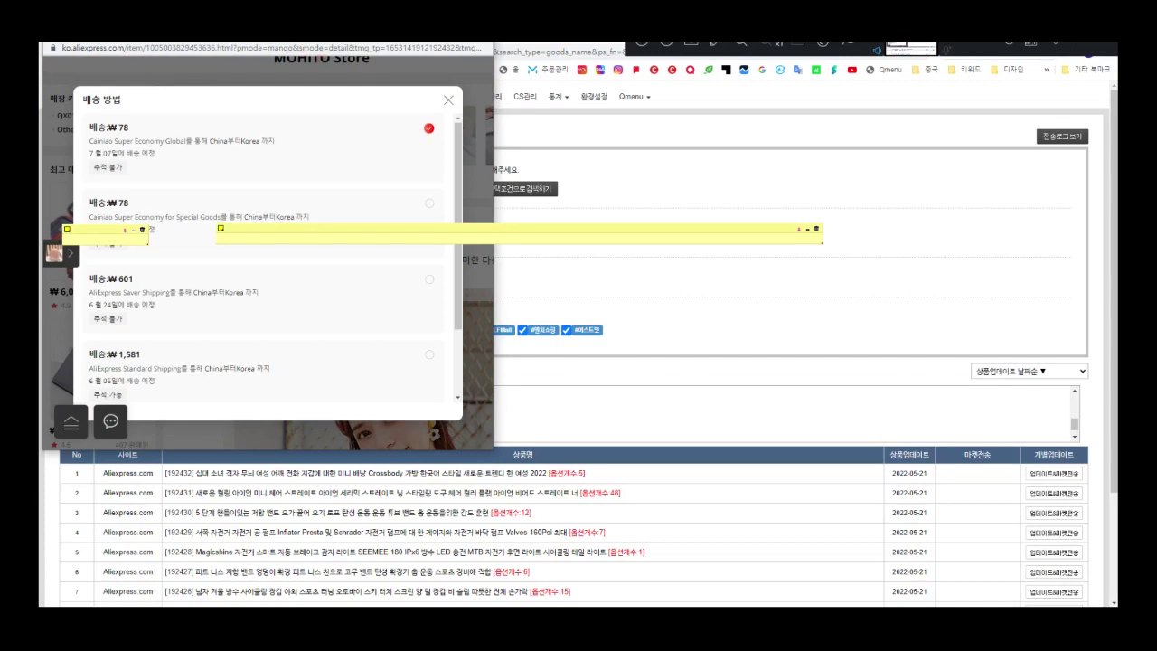
Move the AliExpress product window aside and close it, and rerun the conditional search to check the first product's 마켓전송 entry.
left_click_drag(257, 34, 762, 145)
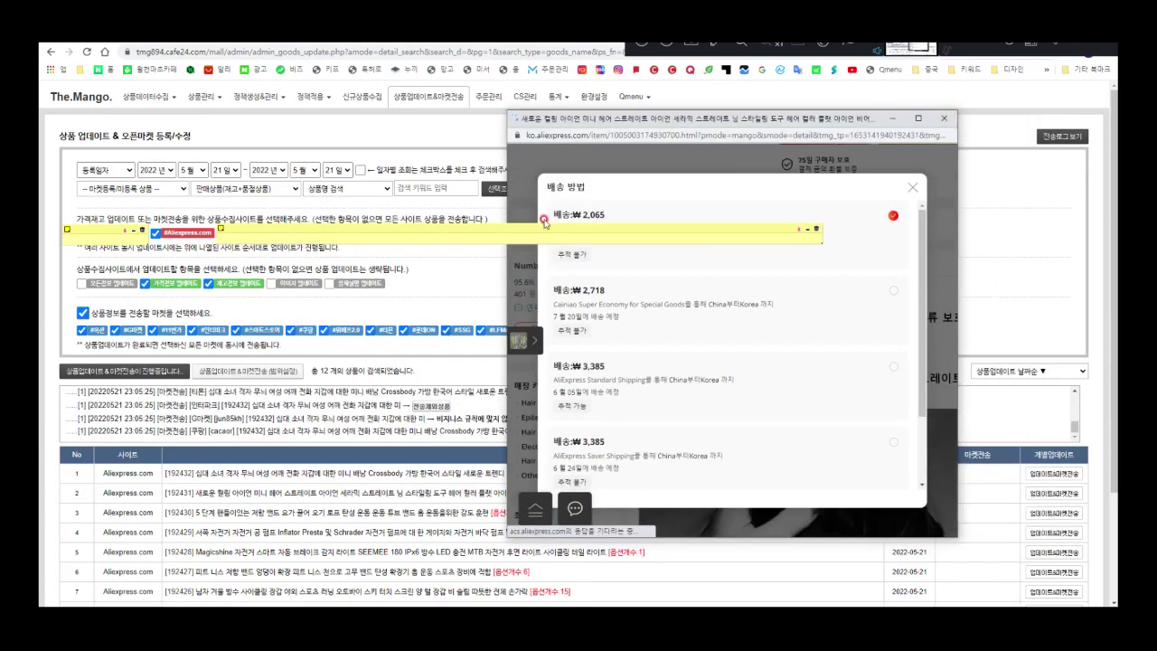
left_click(944, 118)
left_click(513, 190)
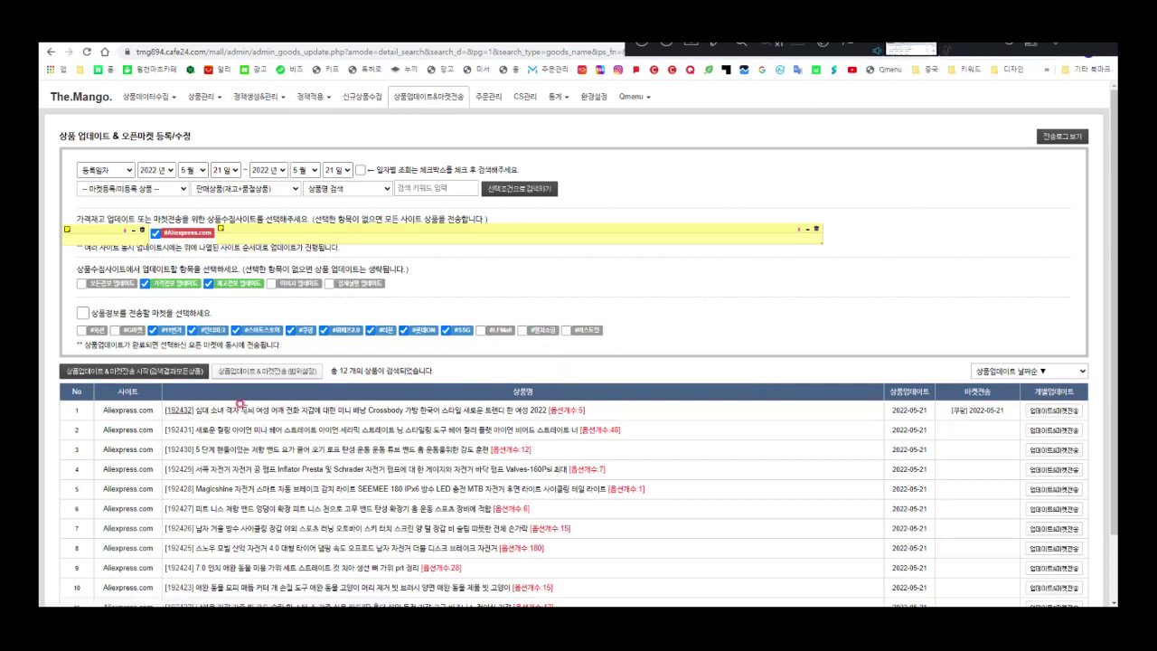
left_click_drag(948, 412, 1013, 418)
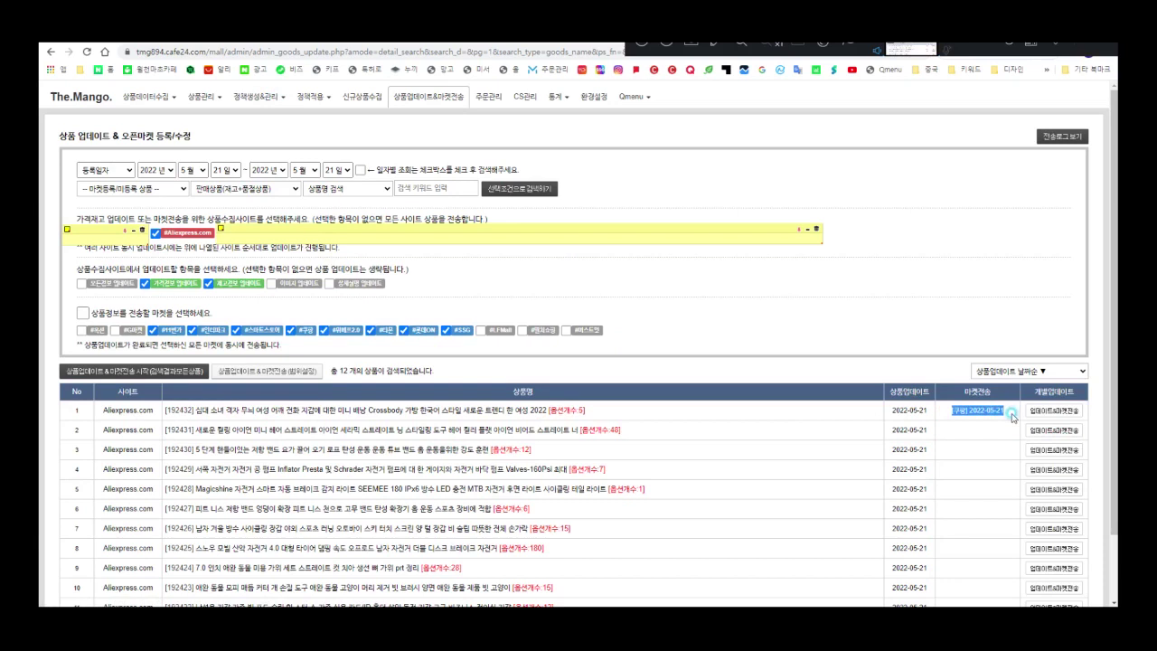
left_click(1013, 412)
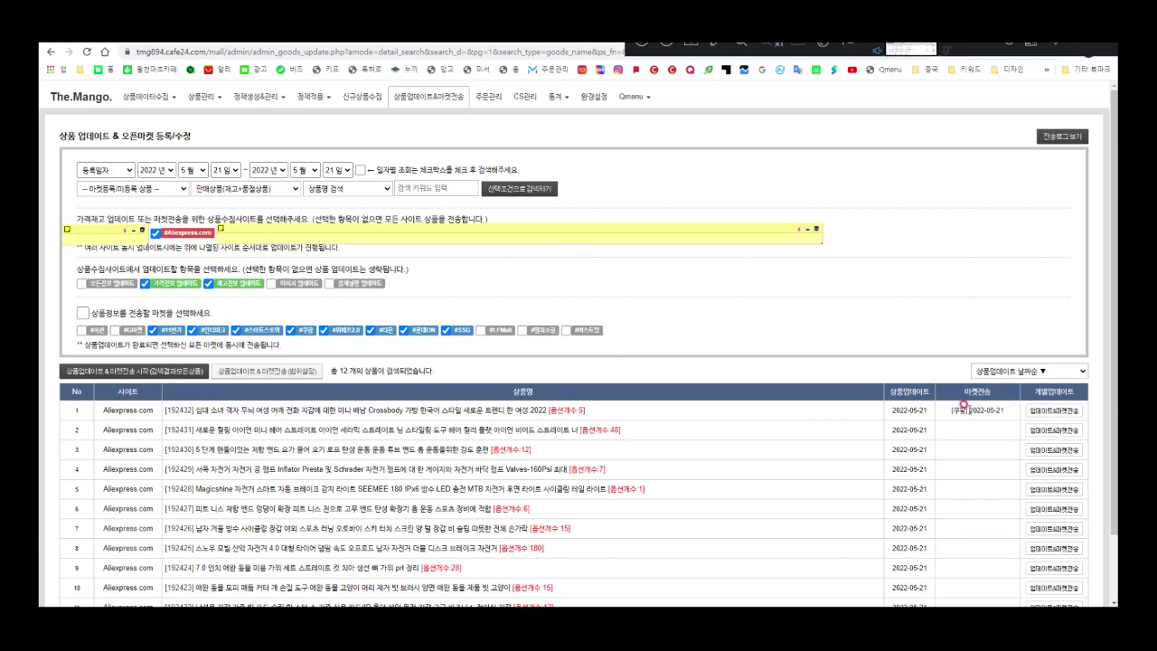